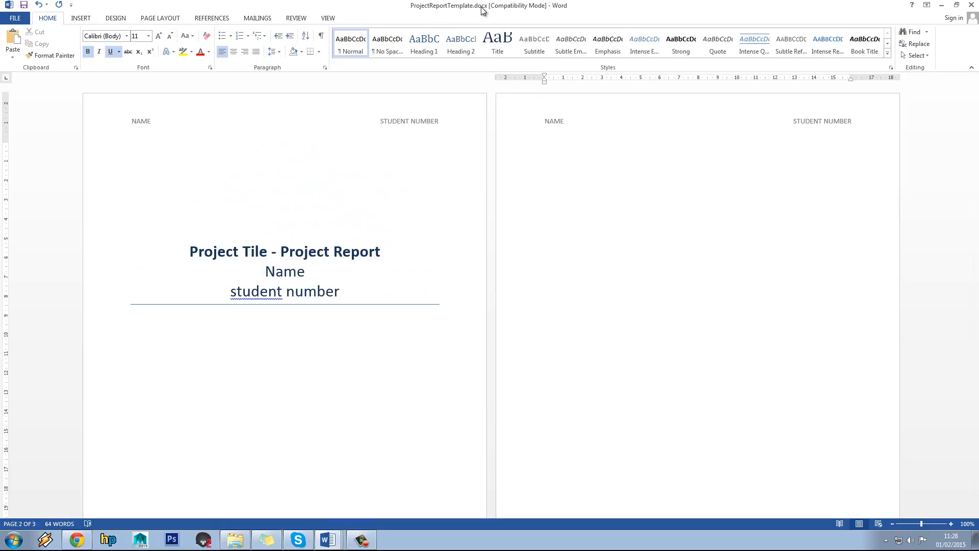
# Examine the template's opening pages and the project title, name and student number lines on the cover page
pyautogui.scroll(-3, 448, 229)
pyautogui.scroll(3, 449, 230)
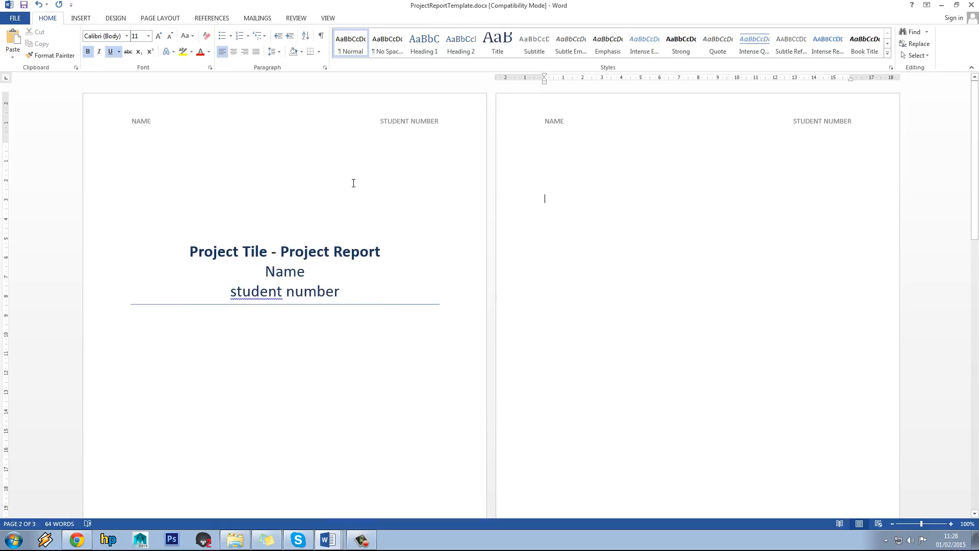
pyautogui.scroll(-15, 357, 183)
pyautogui.scroll(13, 368, 187)
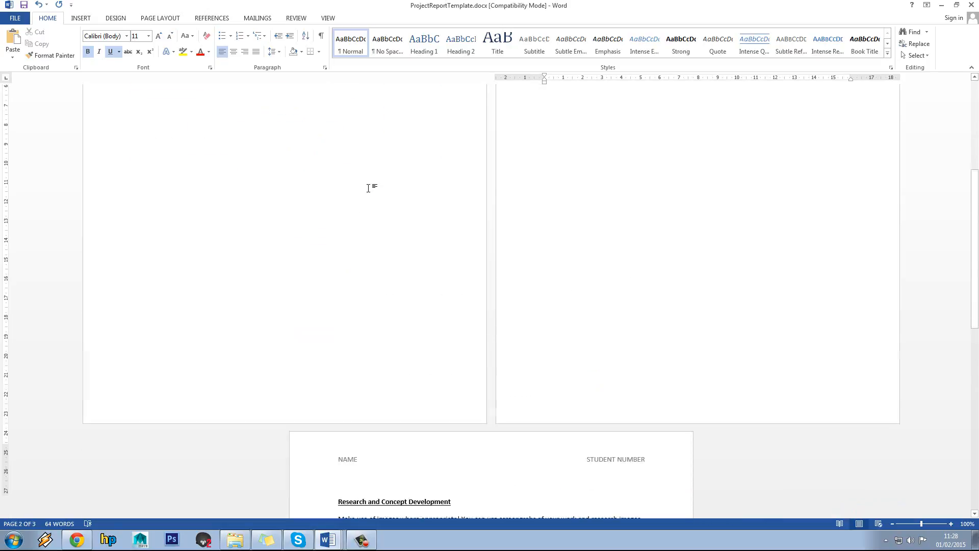
pyautogui.scroll(2, 321, 229)
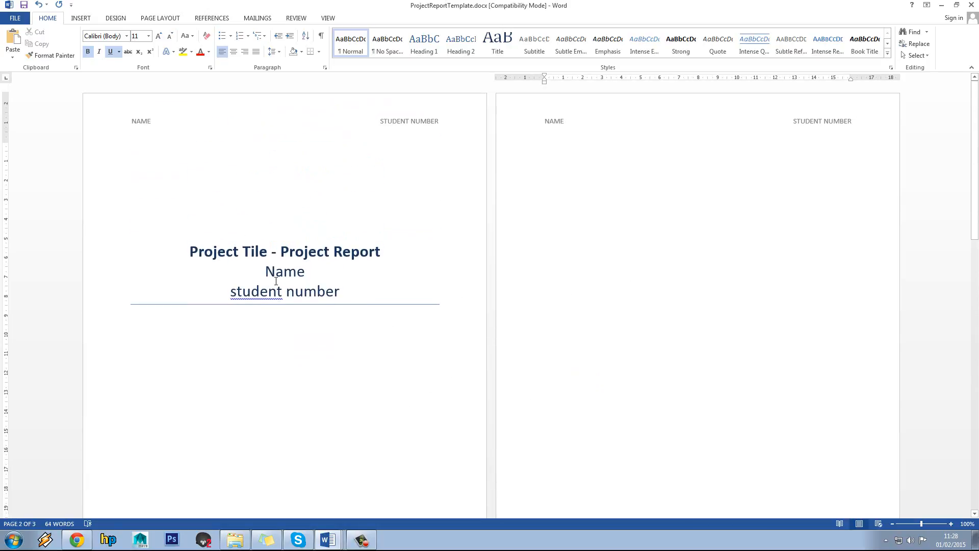
pyautogui.moveTo(191, 252); pyautogui.dragTo(389, 252)
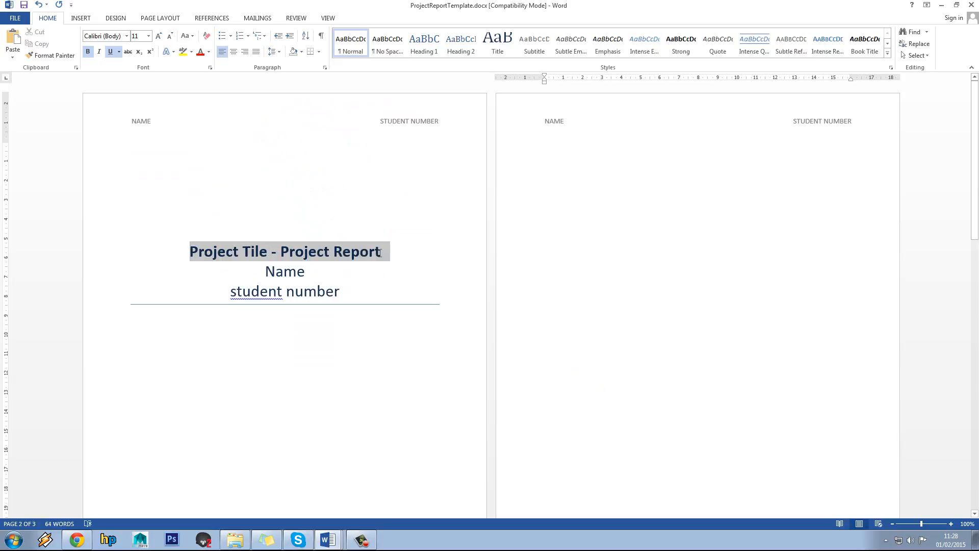
pyautogui.click(295, 291)
pyautogui.click(542, 290)
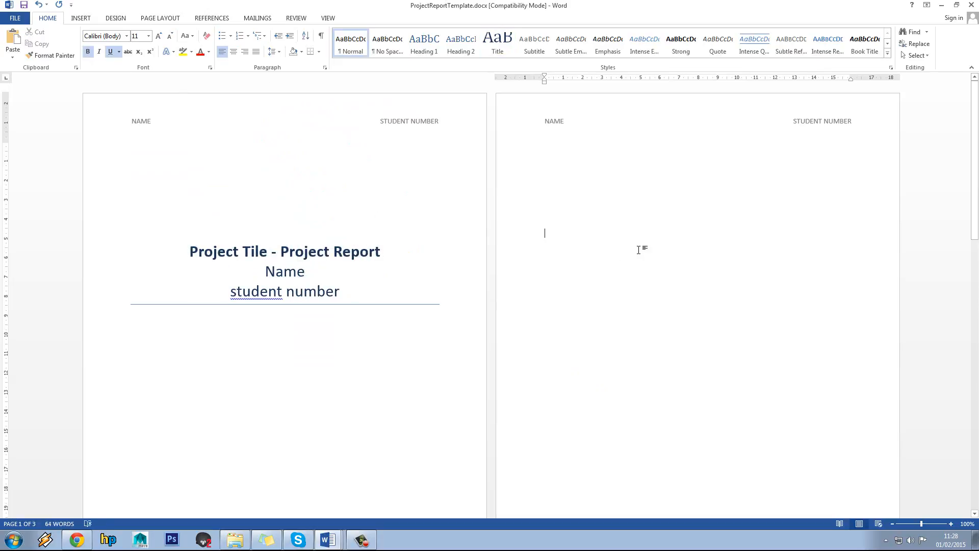
# Examine the third page's section headings, from Research and Concept Development through Portfolio Presentation
pyautogui.scroll(-3, 606, 227)
pyautogui.scroll(1, 590, 201)
pyautogui.scroll(-2, 575, 203)
pyautogui.scroll(-8, 575, 204)
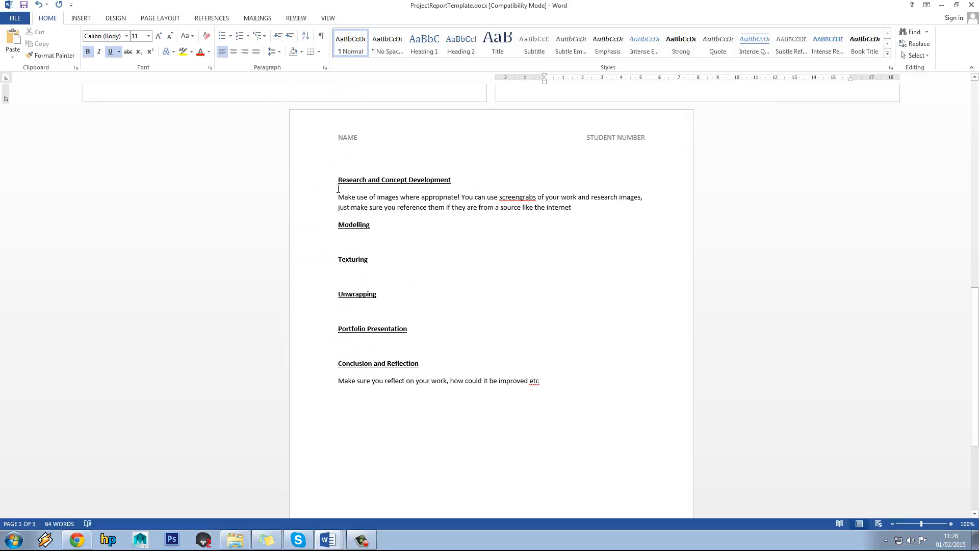
pyautogui.moveTo(337, 181); pyautogui.dragTo(454, 181)
pyautogui.click(454, 181)
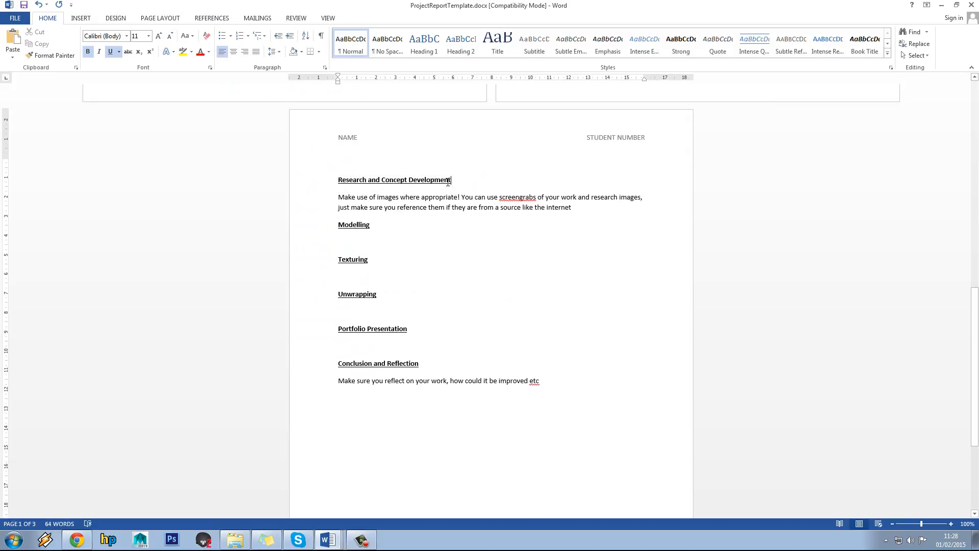
pyautogui.moveTo(364, 227); pyautogui.dragTo(419, 333)
pyautogui.click(368, 266)
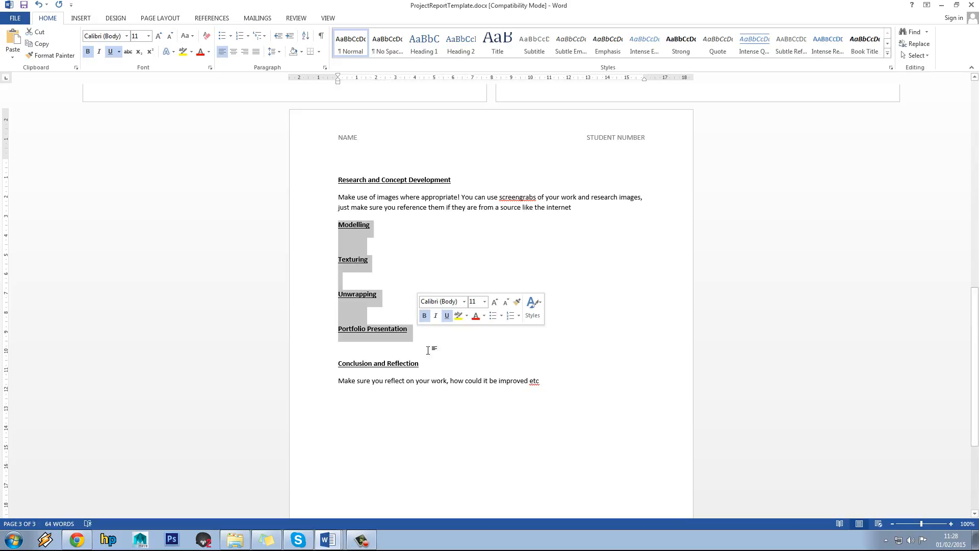
# Examine the Conclusion and Reflection heading and the guidance sentence beneath it
pyautogui.moveTo(430, 371); pyautogui.dragTo(308, 365)
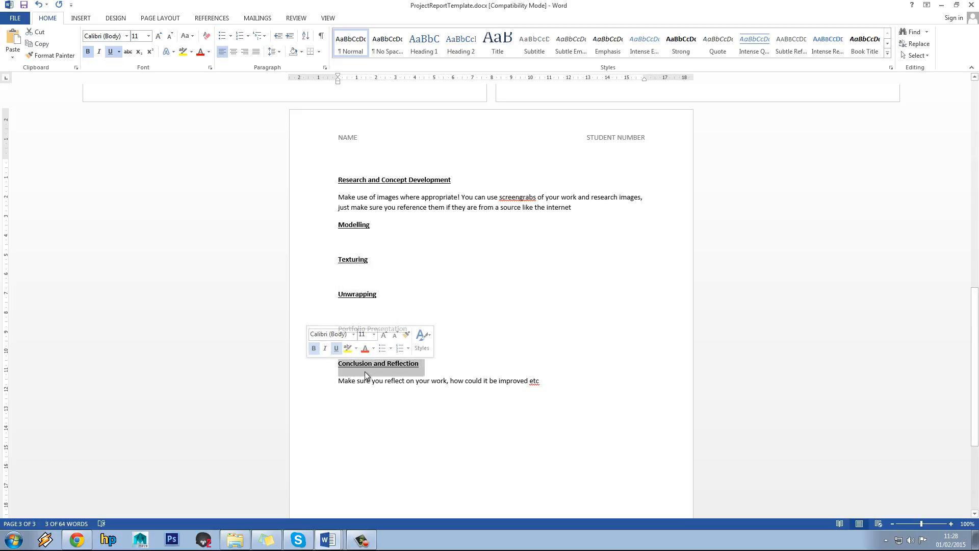
pyautogui.click(422, 367)
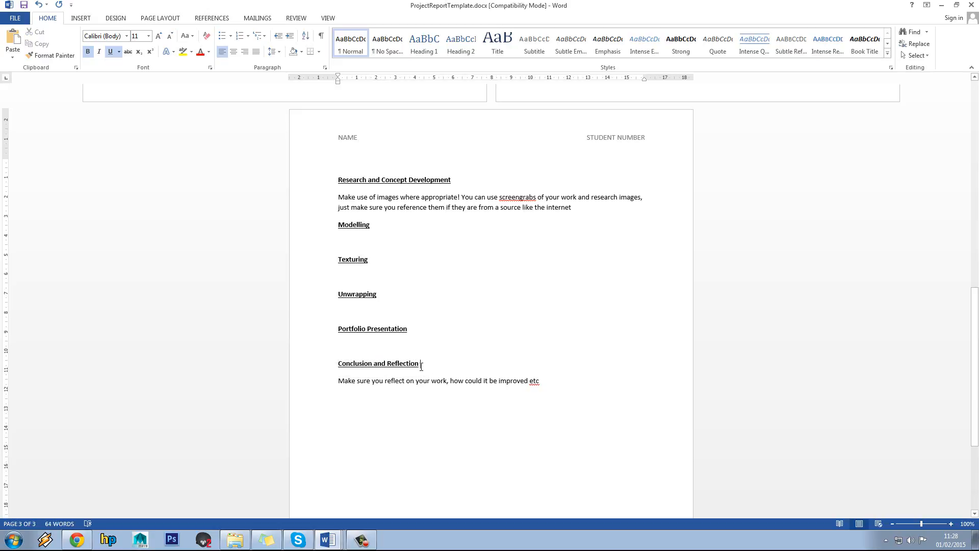
pyautogui.moveTo(336, 365); pyautogui.dragTo(424, 365)
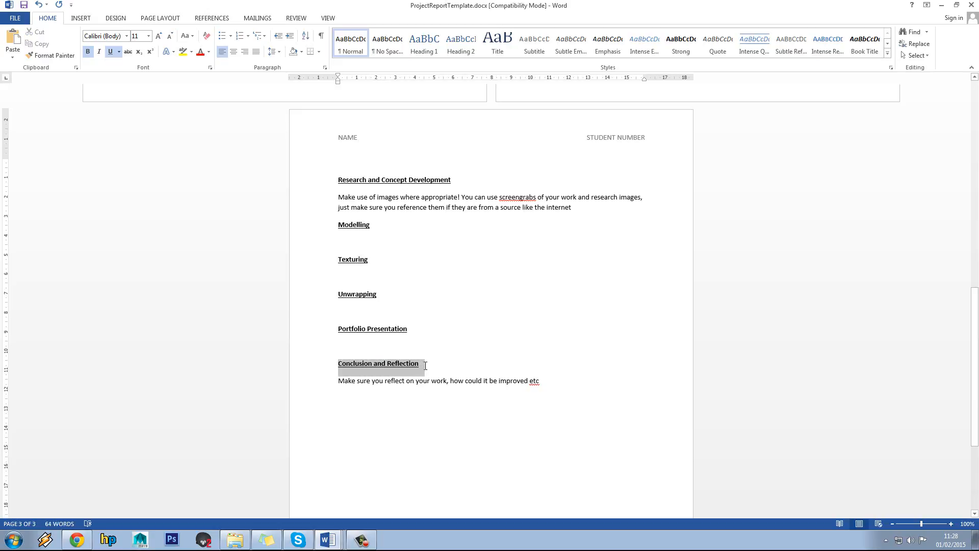
pyautogui.click(424, 365)
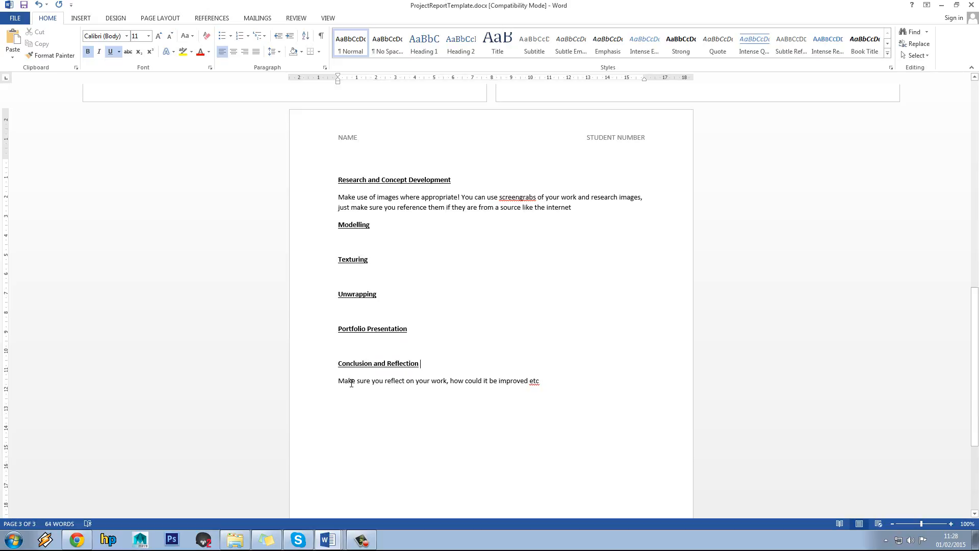
pyautogui.moveTo(336, 382); pyautogui.dragTo(494, 384)
pyautogui.click(494, 384)
pyautogui.moveTo(536, 381); pyautogui.dragTo(370, 383)
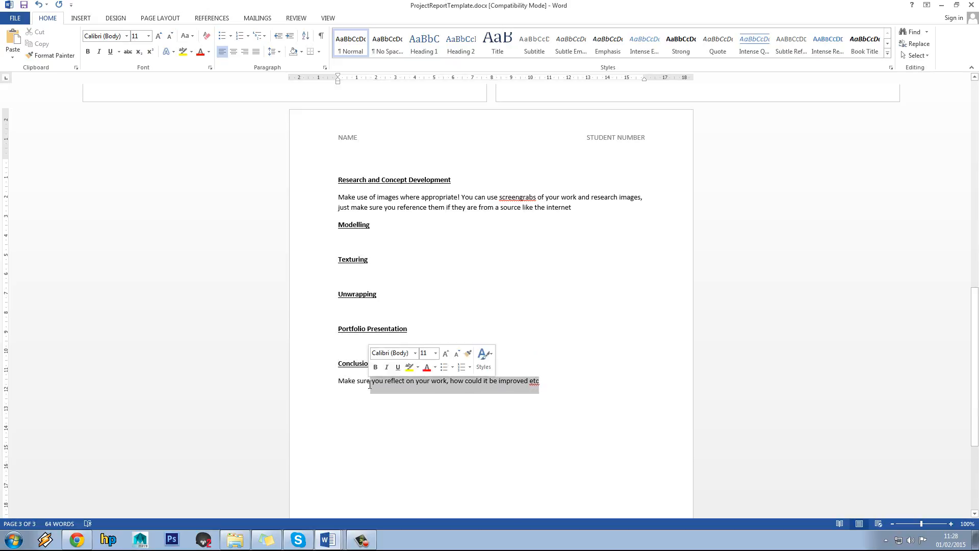
pyautogui.click(370, 384)
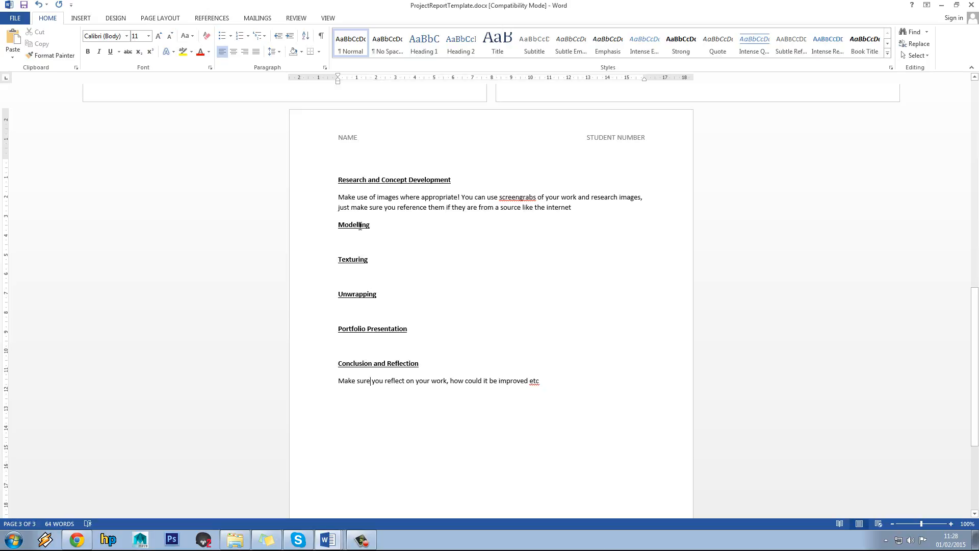
# Go through the Modelling, Texturing, Unwrapping and Portfolio Presentation headings individually and as one block
pyautogui.moveTo(337, 228); pyautogui.dragTo(374, 229)
pyautogui.moveTo(341, 264); pyautogui.dragTo(383, 272)
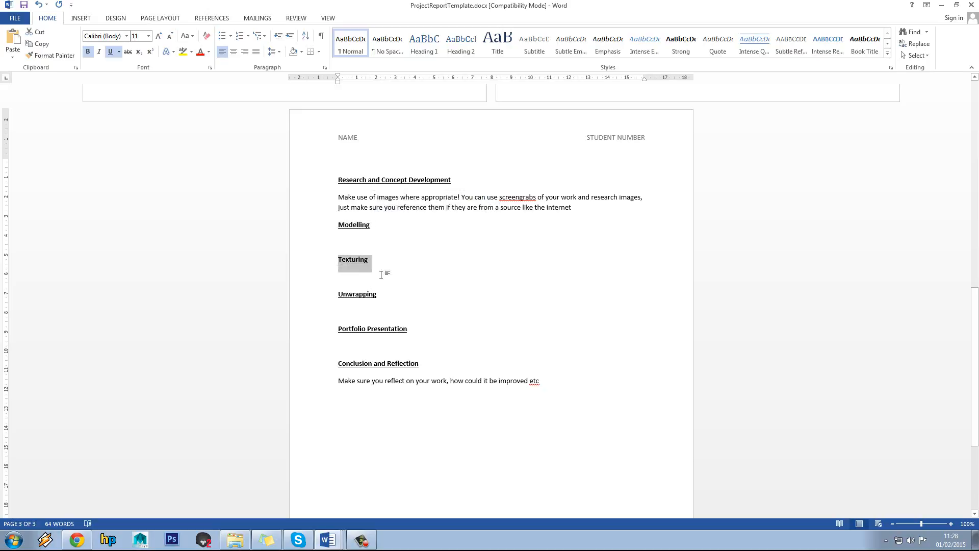
pyautogui.moveTo(341, 297); pyautogui.dragTo(389, 299)
pyautogui.moveTo(341, 330); pyautogui.dragTo(336, 229)
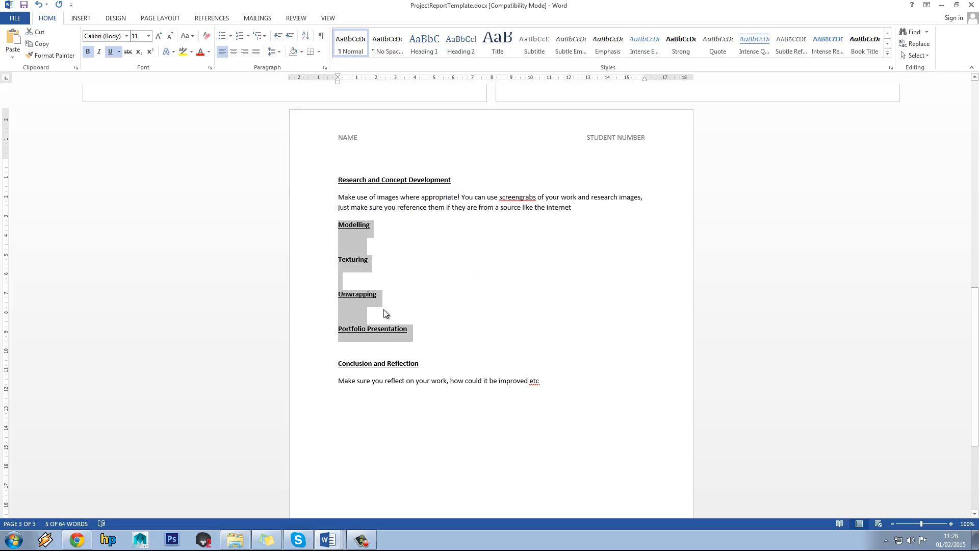
pyautogui.click(427, 327)
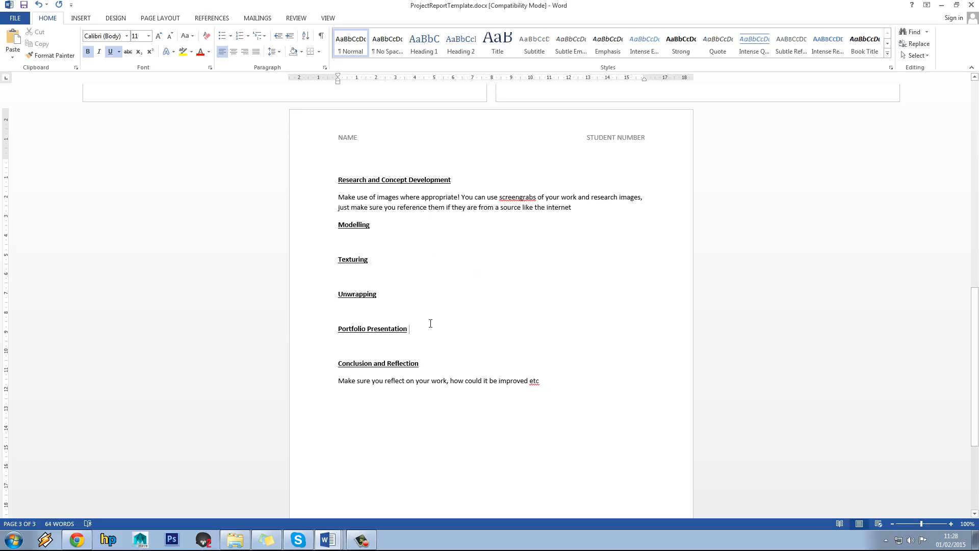
# Insert the Banded page-number footer, return to the body text and check the numbering across the pages
pyautogui.scroll(10, 430, 323)
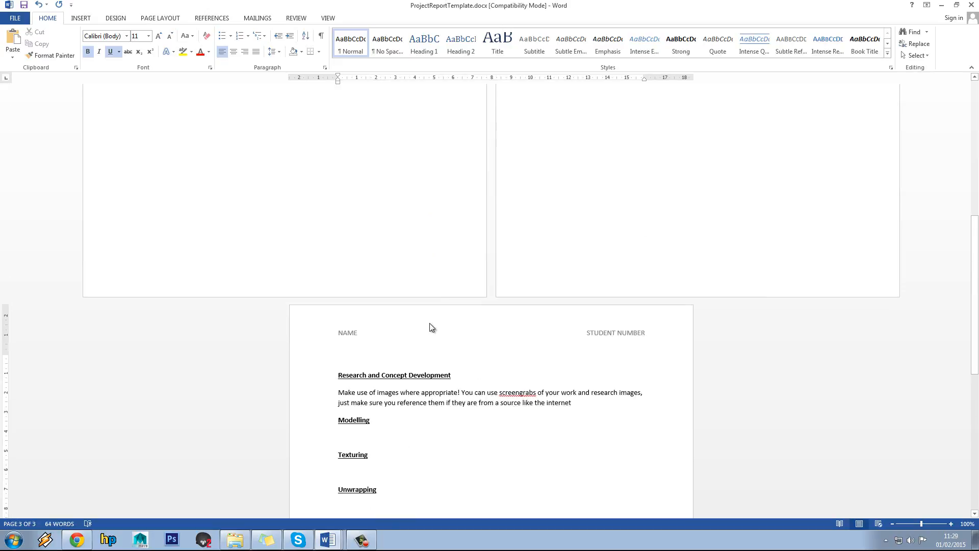
pyautogui.scroll(2, 430, 327)
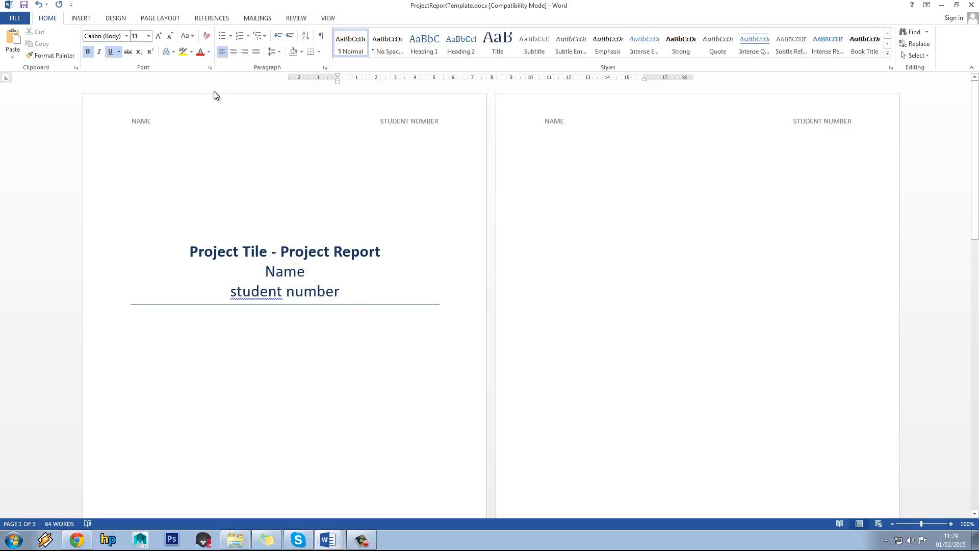
pyautogui.click(91, 17)
pyautogui.click(123, 17)
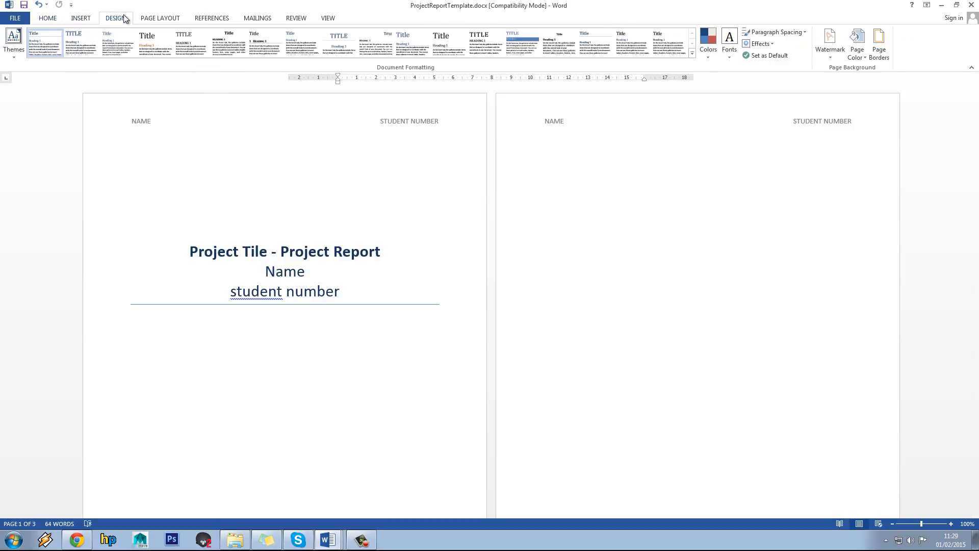
pyautogui.click(154, 17)
pyautogui.click(90, 21)
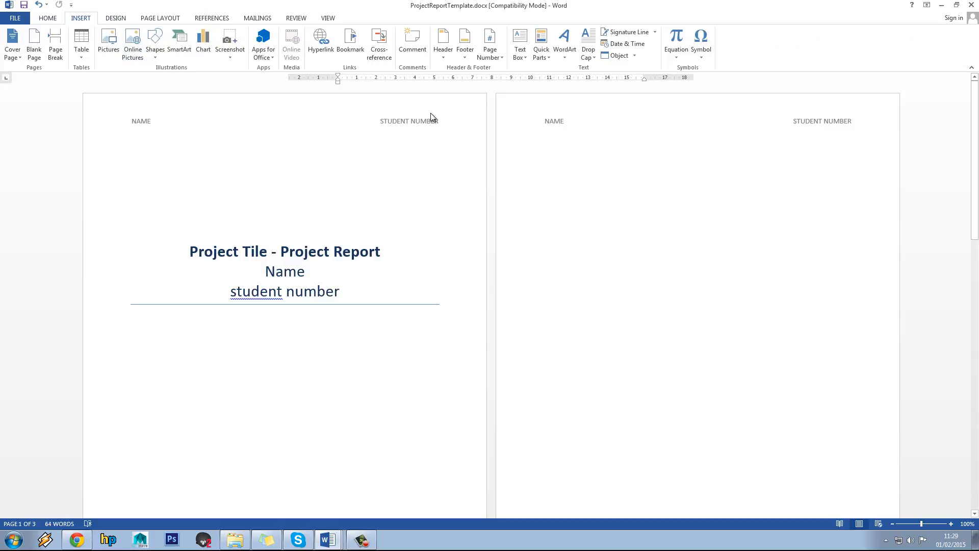
pyautogui.click(462, 53)
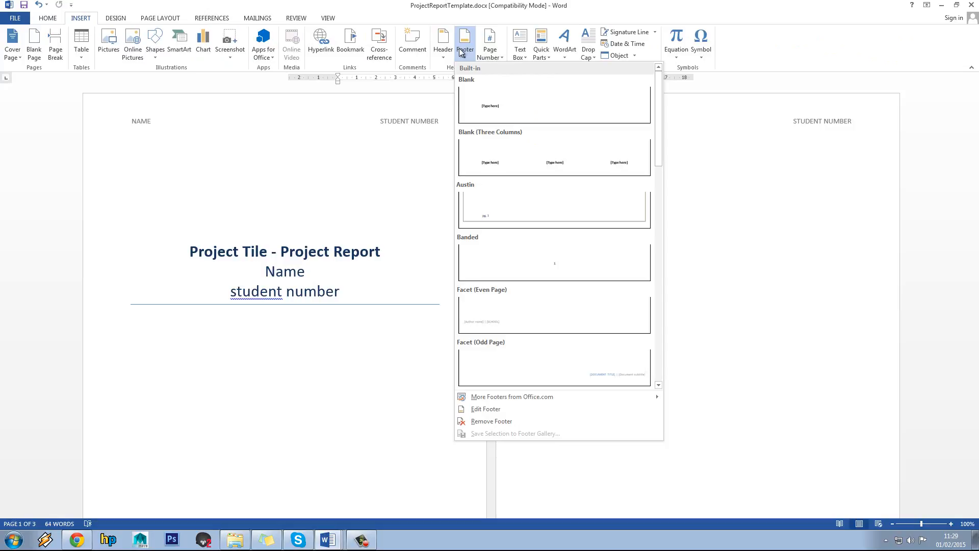
pyautogui.click(551, 264)
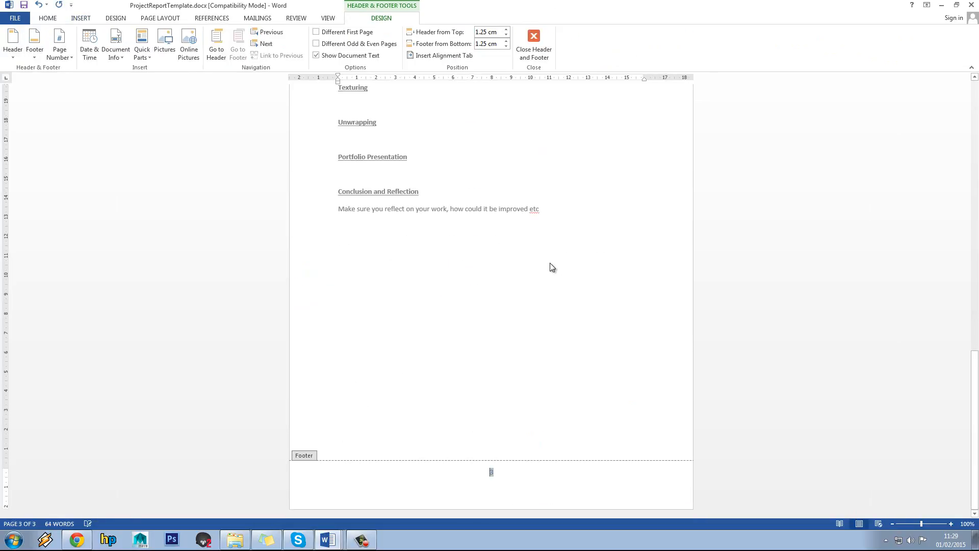
pyautogui.doubleClick(549, 262)
pyautogui.scroll(5, 531, 229)
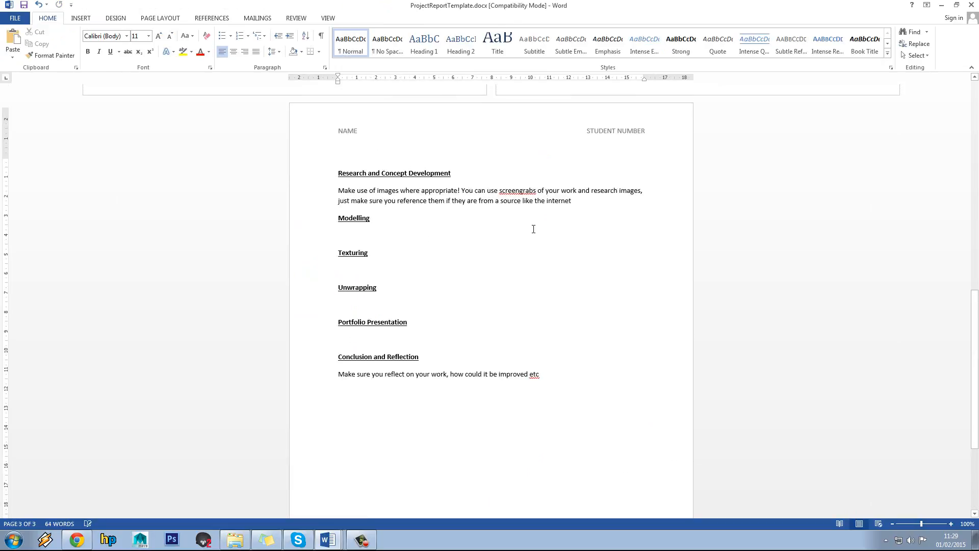
pyautogui.scroll(-6, 636, 271)
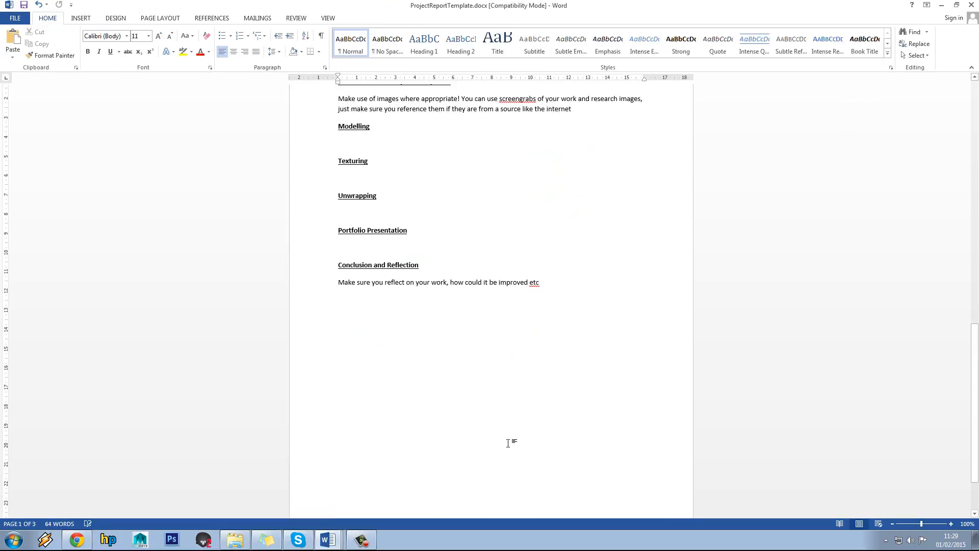
pyautogui.scroll(10, 559, 336)
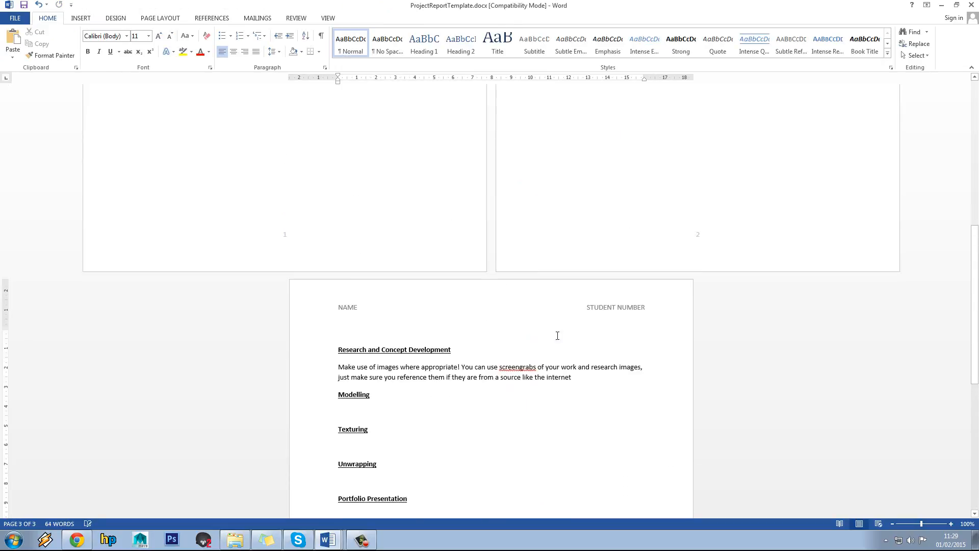
pyautogui.scroll(3, 554, 332)
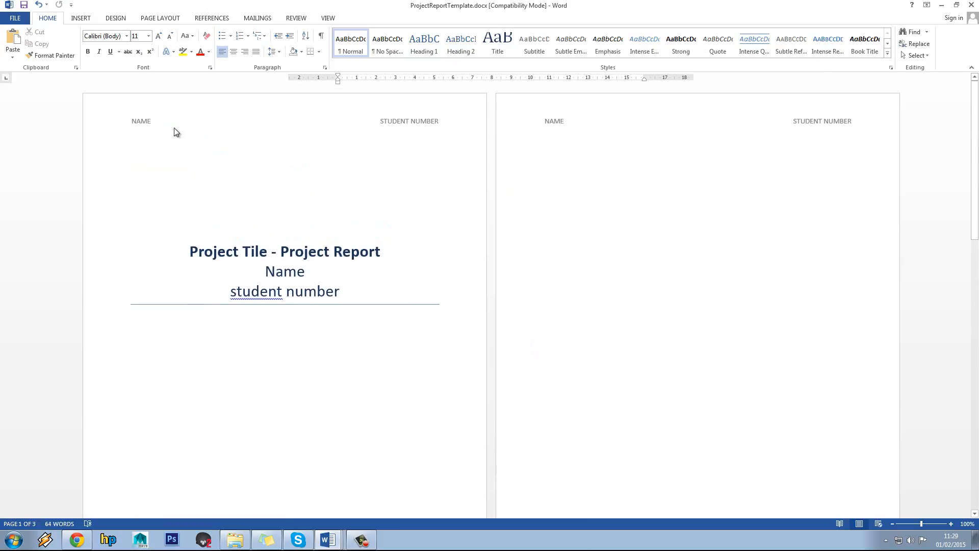
# Open the cover page's header for editing and return to the document body
pyautogui.doubleClick(154, 110)
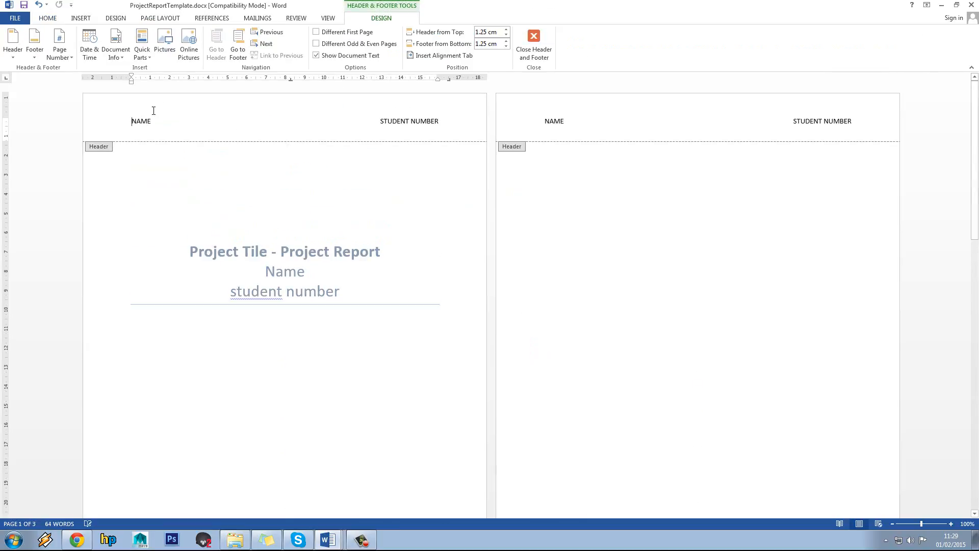
pyautogui.doubleClick(164, 173)
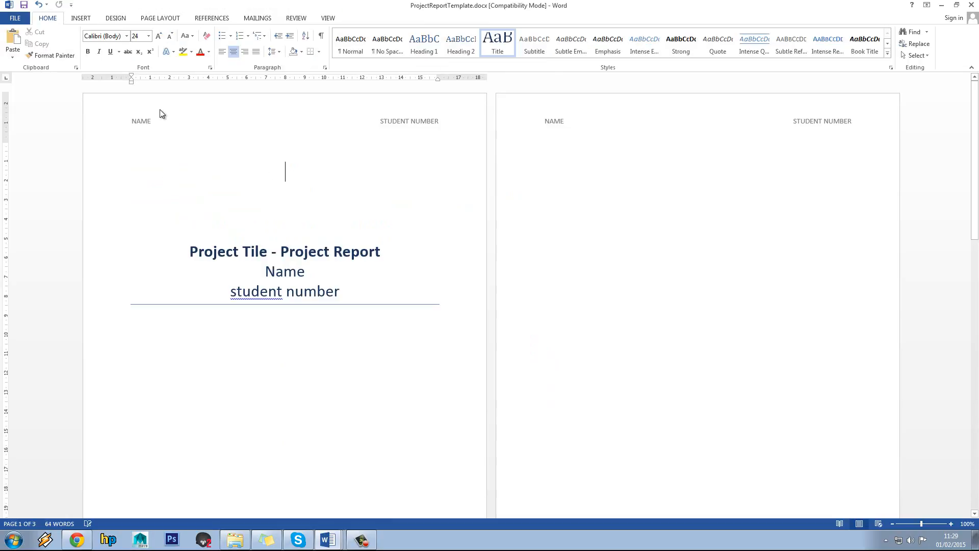
pyautogui.doubleClick(198, 125)
pyautogui.doubleClick(172, 232)
# Browse the built-in header designs and insert the Blank (Three Columns) header
pyautogui.click(122, 20)
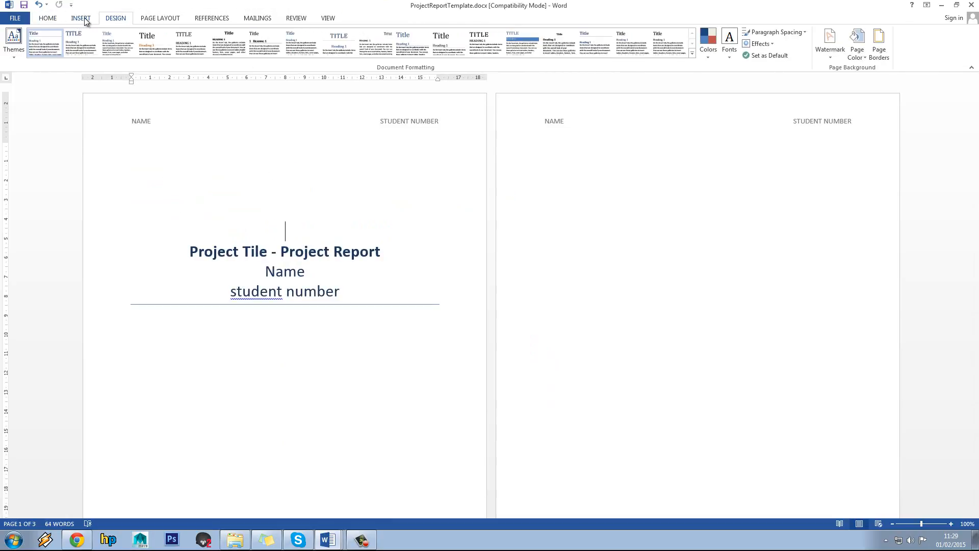
pyautogui.click(85, 20)
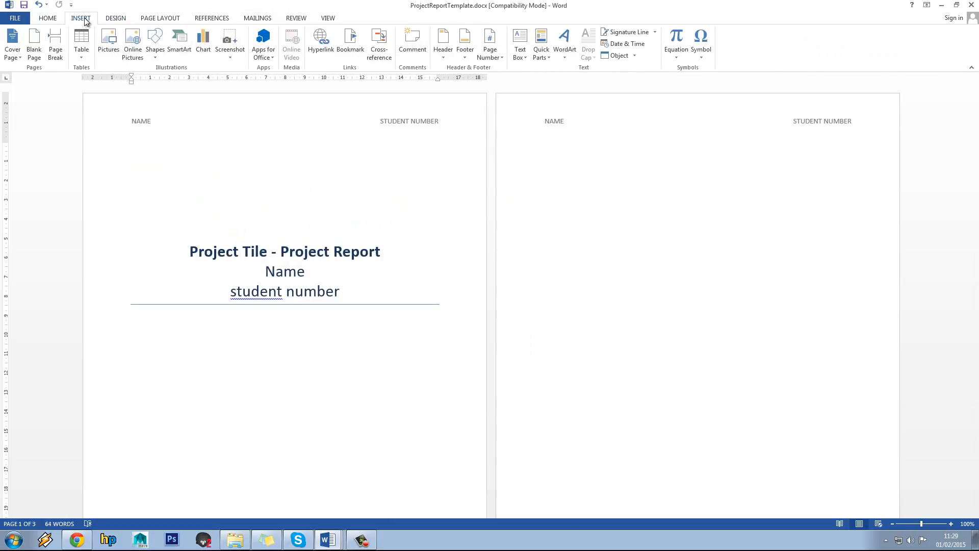
pyautogui.click(443, 51)
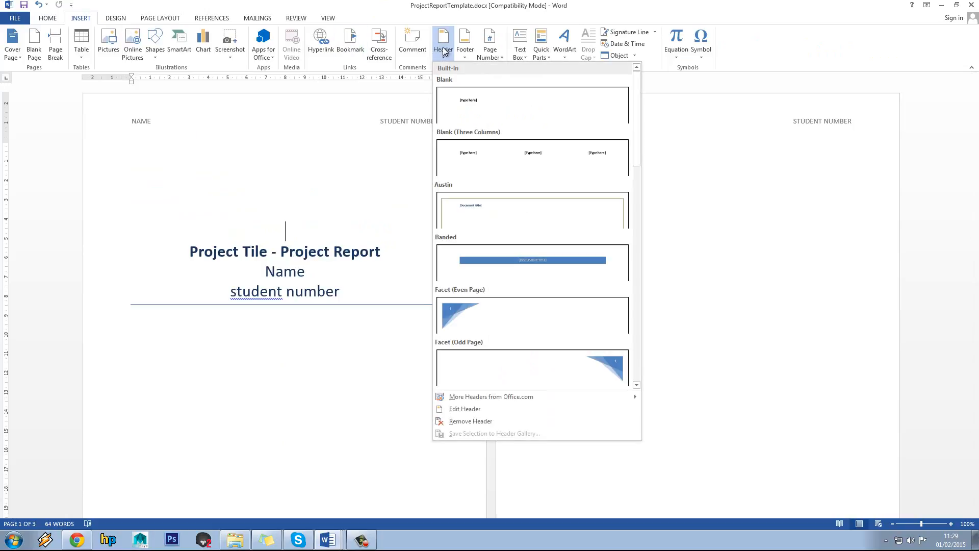
pyautogui.scroll(-6, 523, 218)
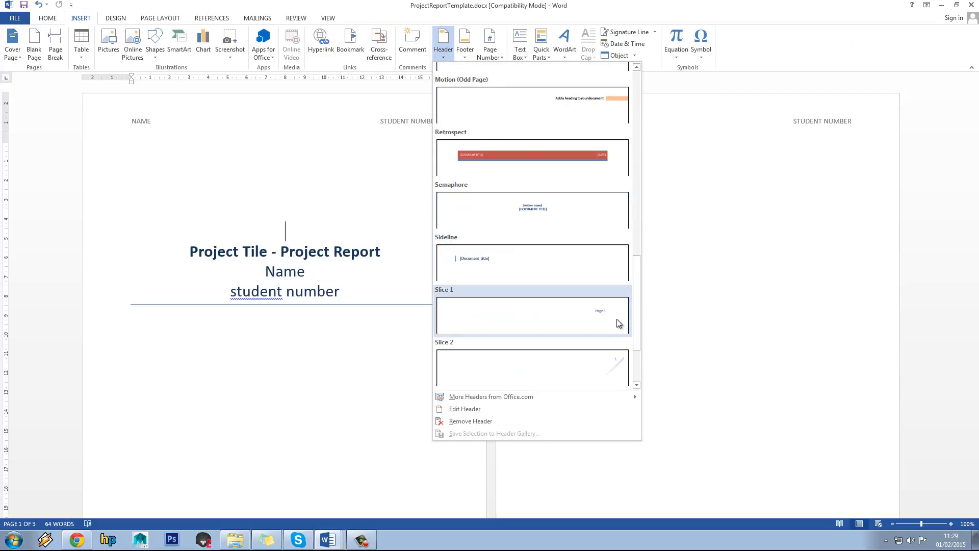
pyautogui.scroll(-2, 616, 316)
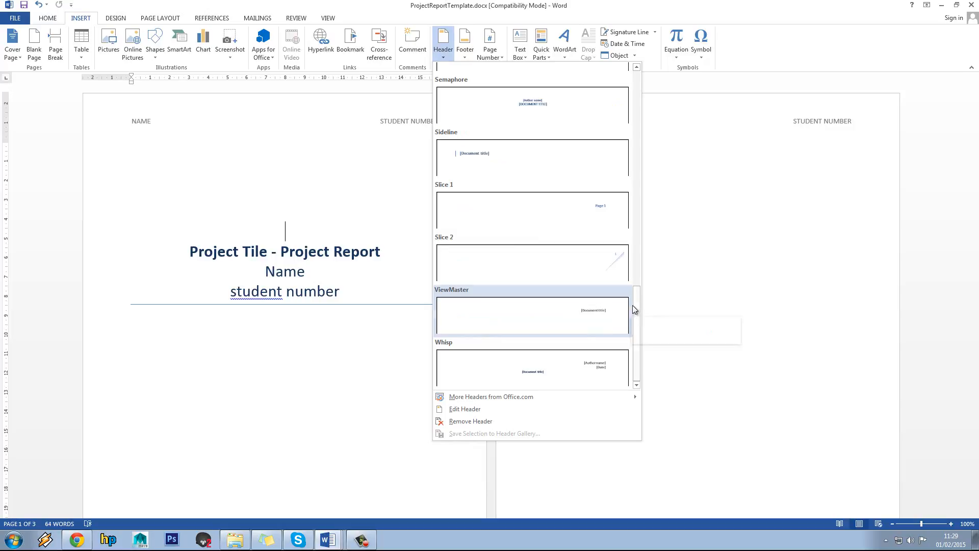
pyautogui.moveTo(634, 305); pyautogui.dragTo(618, 86)
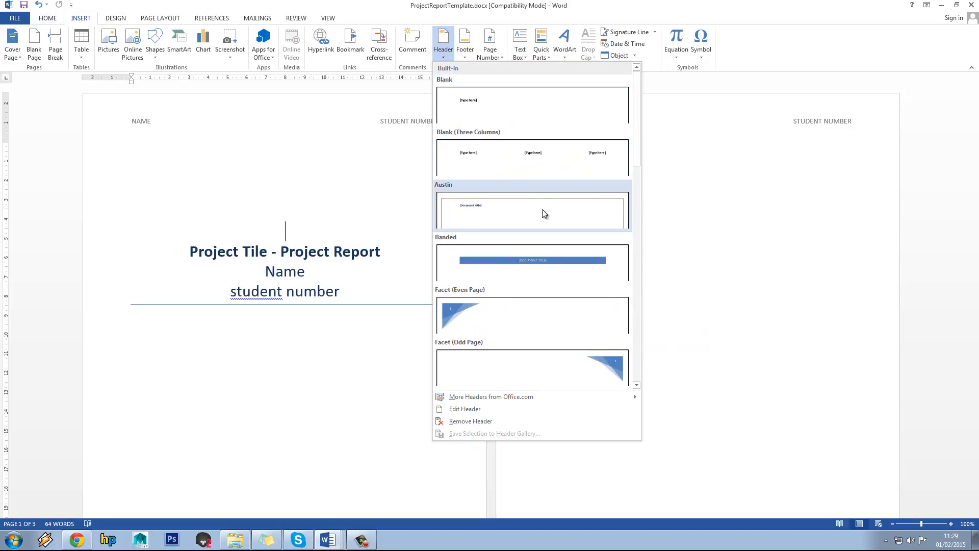
pyautogui.click(521, 155)
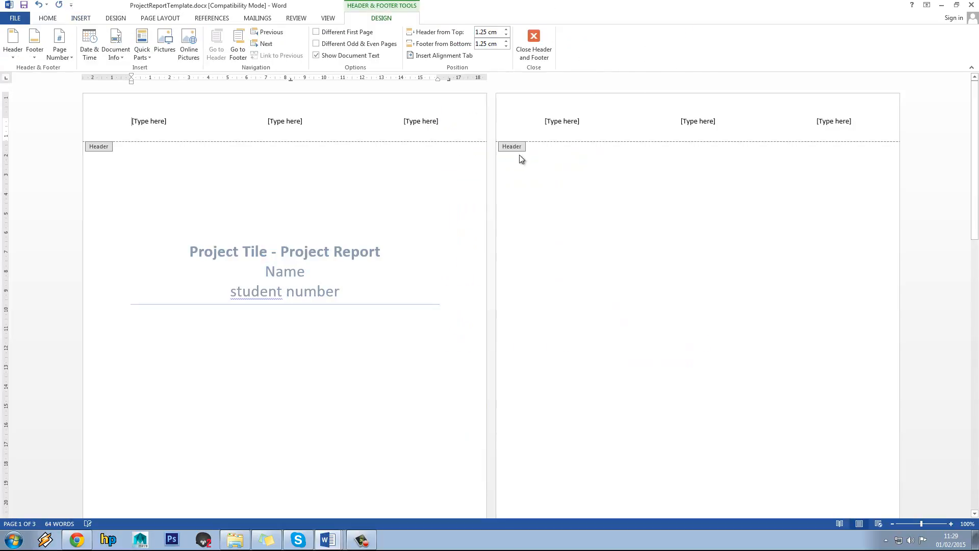
# Fill the header's left placeholder with NAME and the right one with STUDENT NUMBER, and return to the body text
pyautogui.click(144, 123)
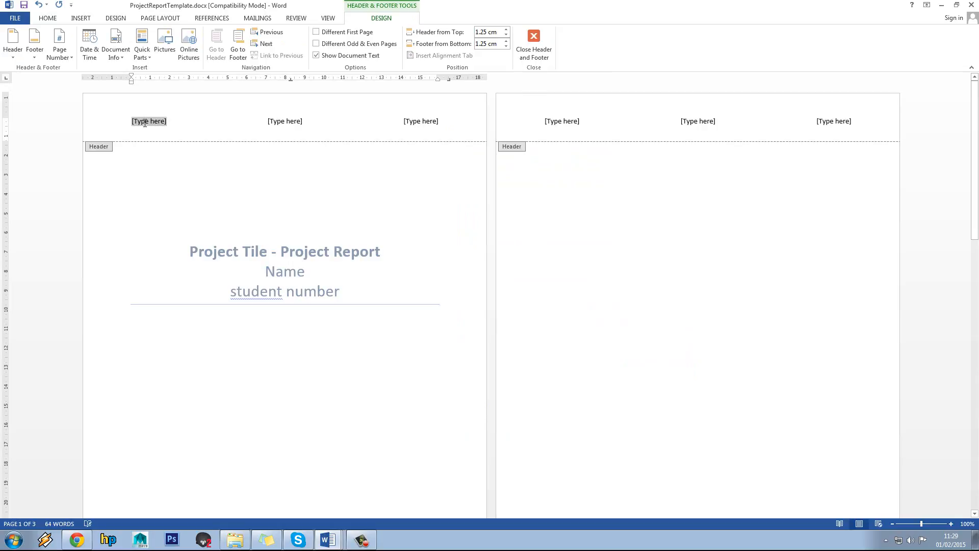
pyautogui.write('NAME')
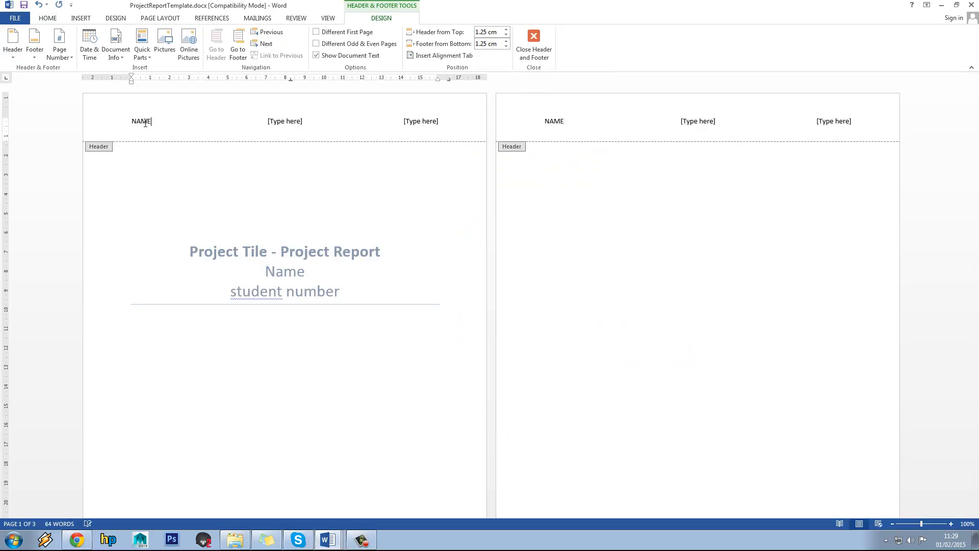
pyautogui.click(429, 121)
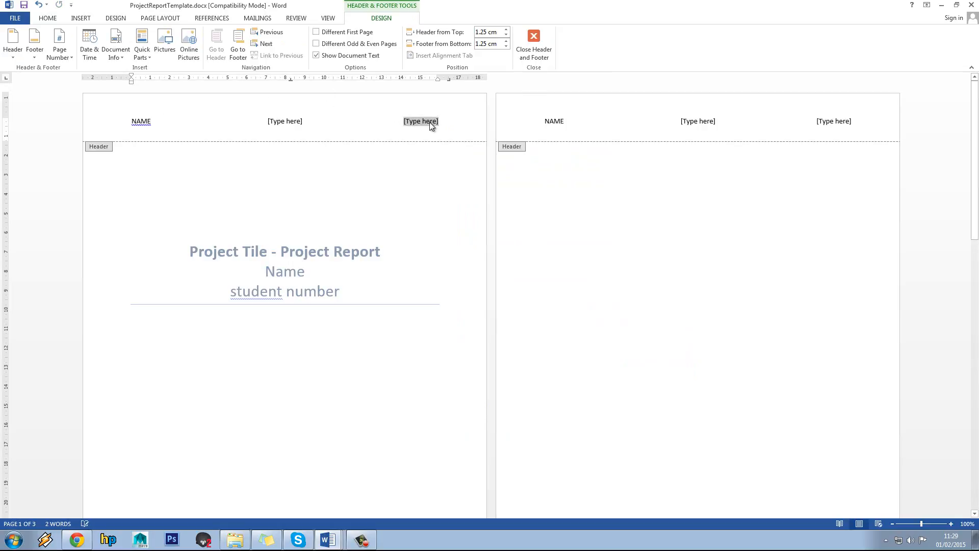
pyautogui.write('STUDENT NUMBER')
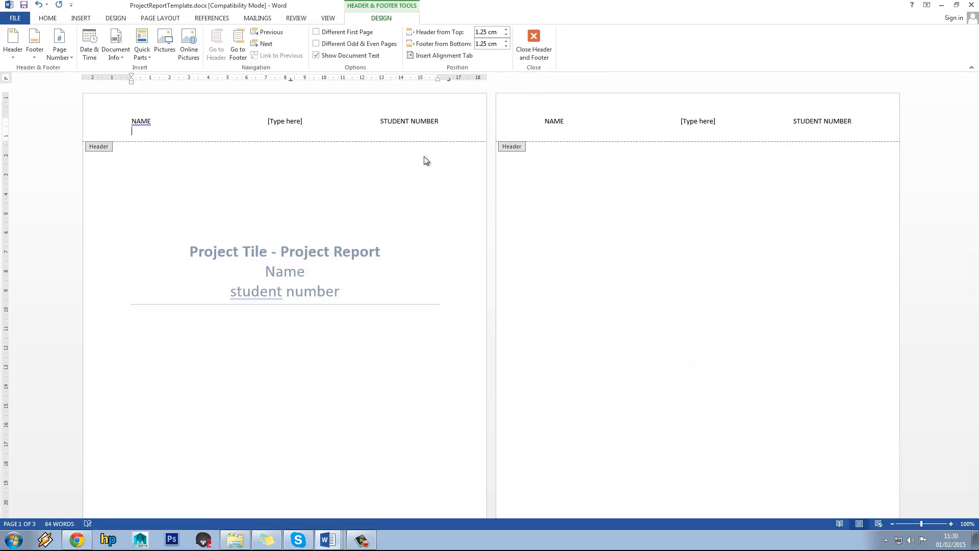
pyautogui.doubleClick(344, 393)
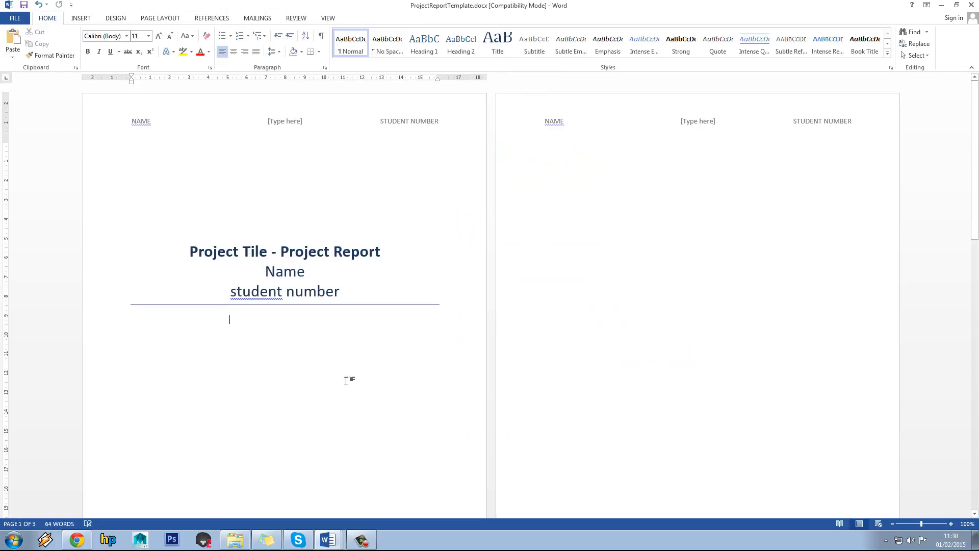
# Reopen the header, delete its middle placeholder and return to the document body
pyautogui.doubleClick(383, 121)
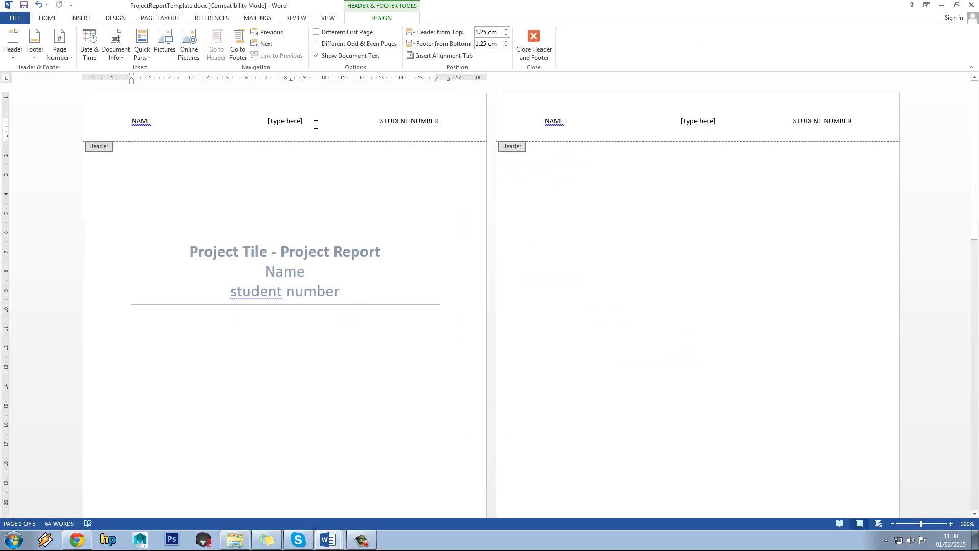
pyautogui.click(280, 122)
pyautogui.press('Delete')
pyautogui.doubleClick(419, 252)
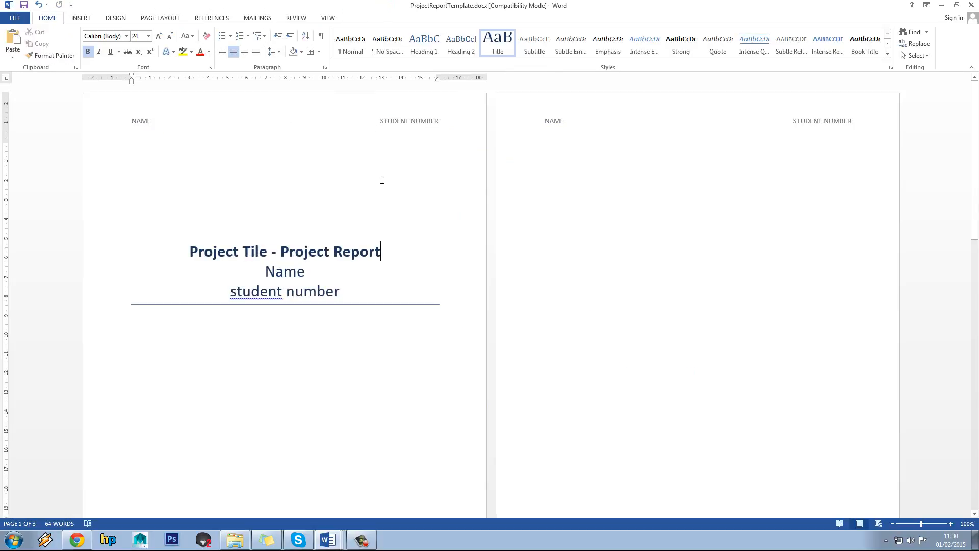
# Apply the Heading 1 style to the Research and Concept Development title on the third page
pyautogui.scroll(-2, 242, 225)
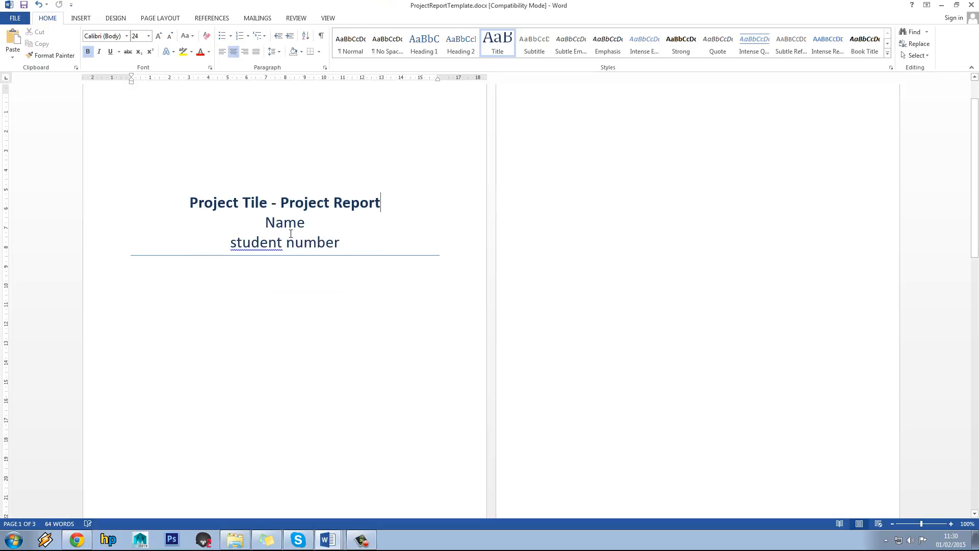
pyautogui.scroll(-17, 290, 234)
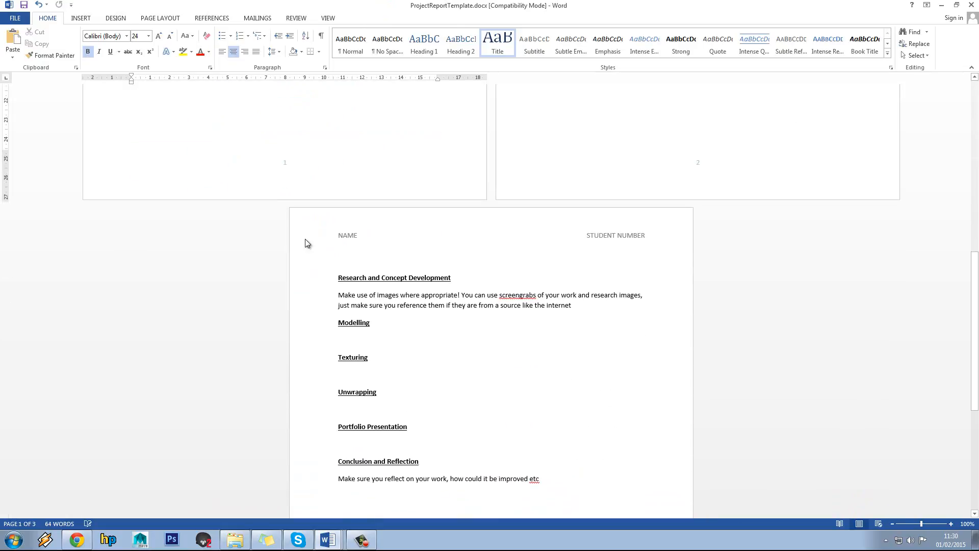
pyautogui.scroll(-3, 441, 308)
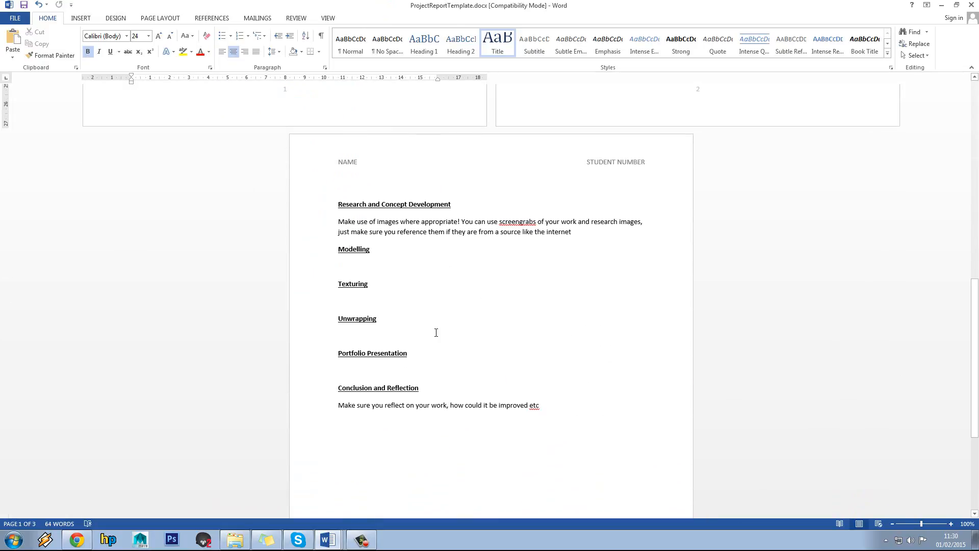
pyautogui.scroll(5, 436, 332)
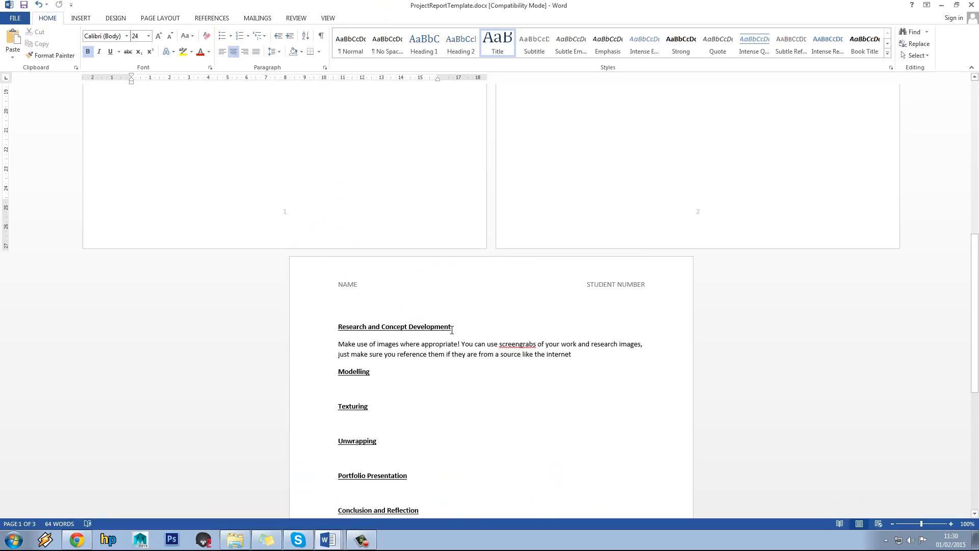
pyautogui.moveTo(456, 326); pyautogui.dragTo(338, 327)
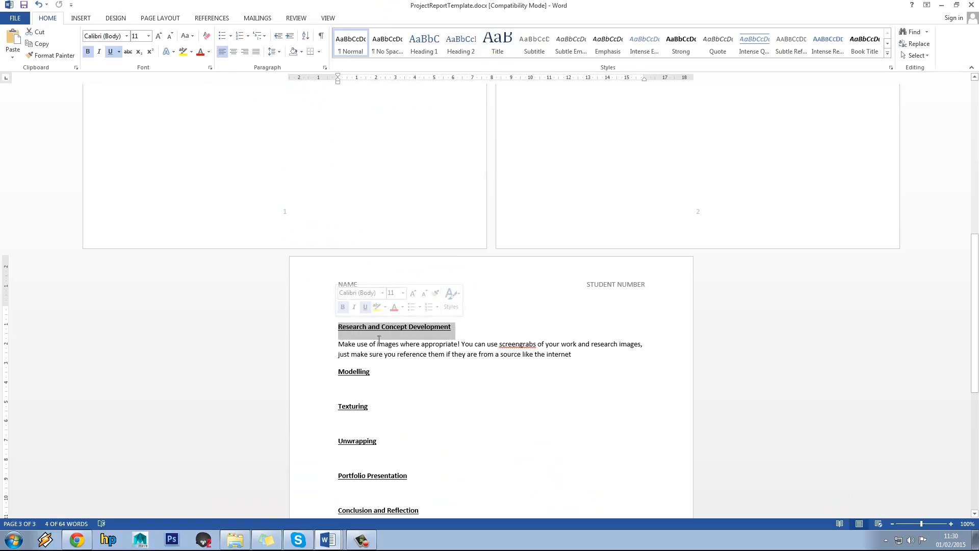
pyautogui.click(449, 298)
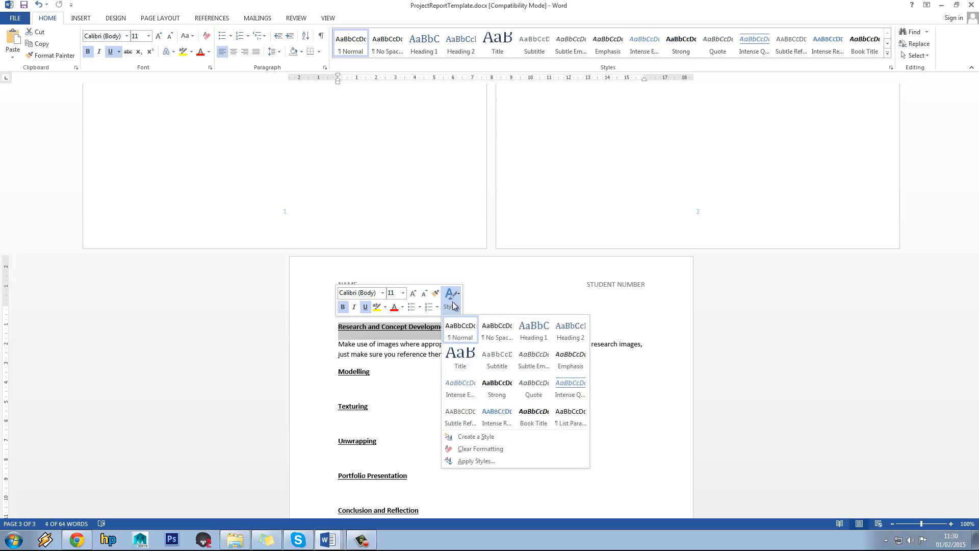
pyautogui.click(544, 334)
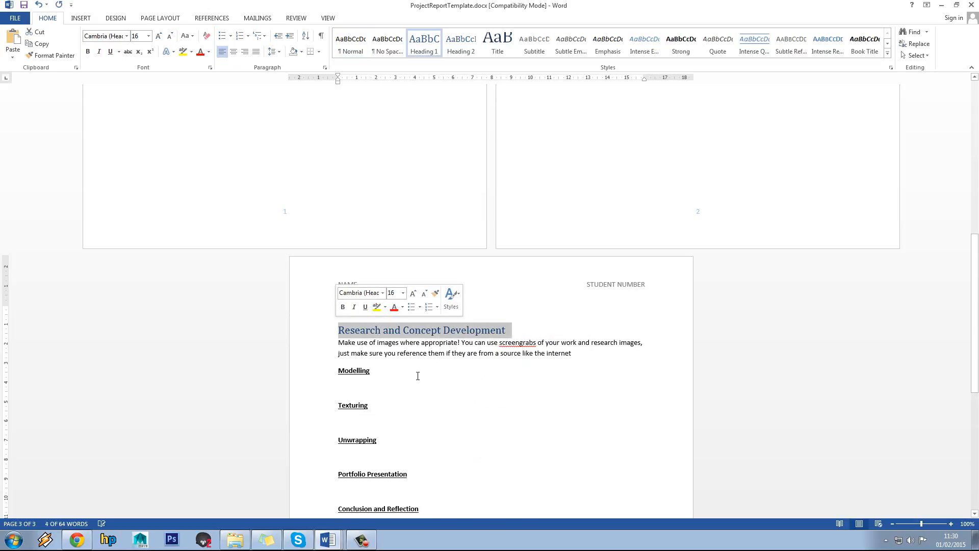
# Apply the Heading 1 style to the Modelling and Texturing titles
pyautogui.doubleClick(355, 372)
pyautogui.click(448, 346)
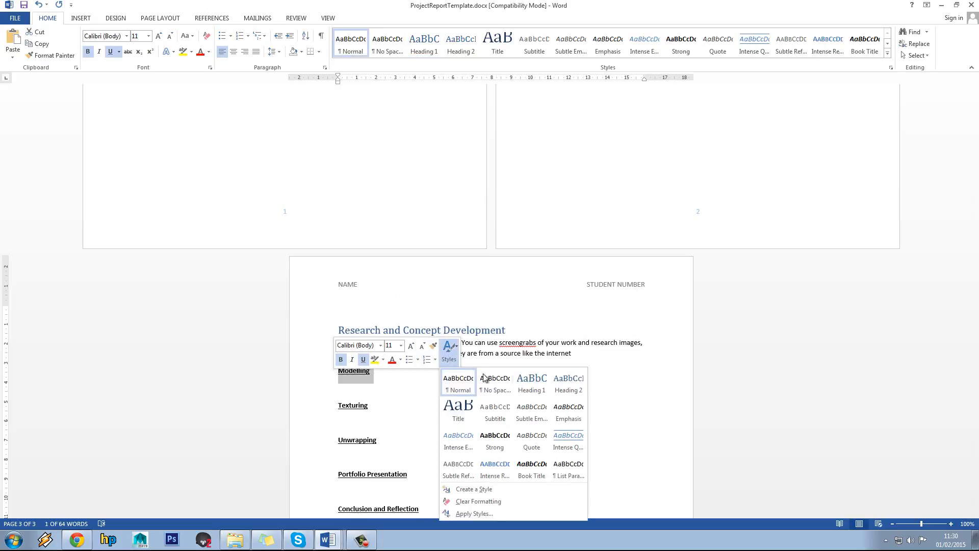
pyautogui.click(532, 386)
pyautogui.scroll(-2, 385, 367)
pyautogui.doubleClick(357, 356)
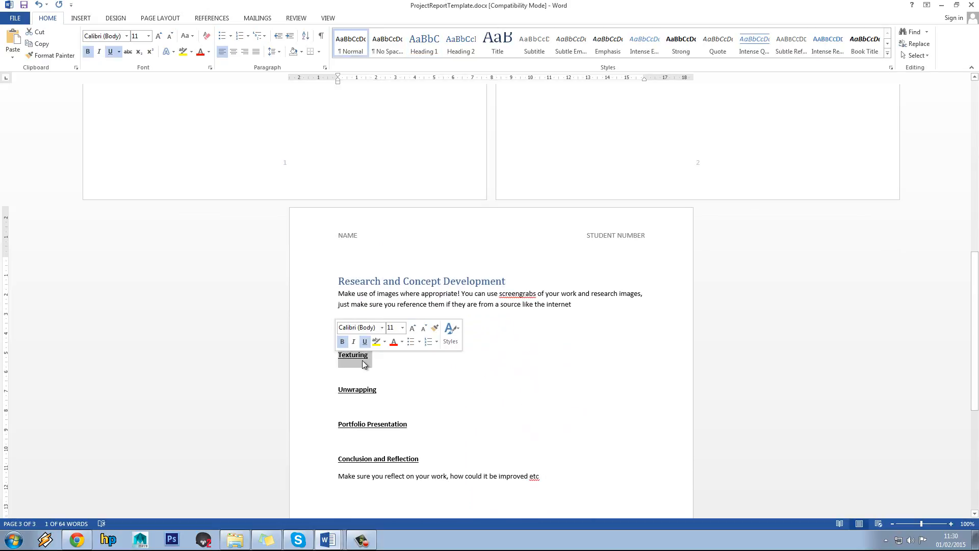
pyautogui.click(448, 333)
pyautogui.click(532, 371)
# Apply the Heading 1 style to the Unwrapping and Portfolio Presentation titles
pyautogui.scroll(-1, 387, 383)
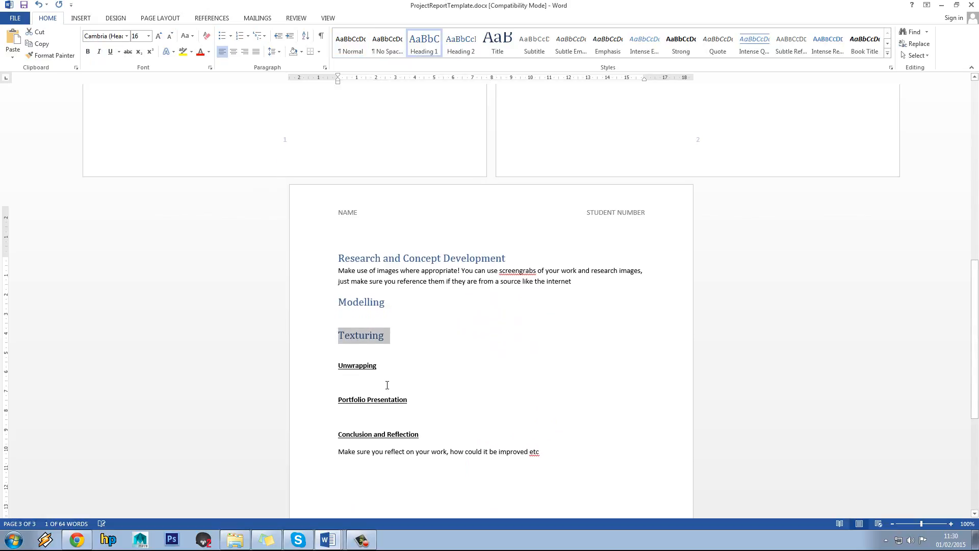
pyautogui.doubleClick(330, 365)
pyautogui.click(445, 341)
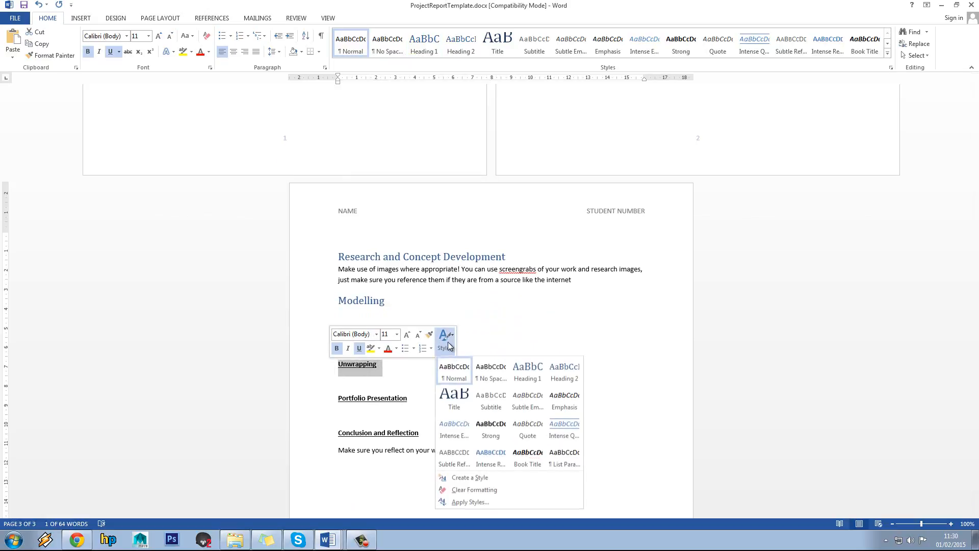
pyautogui.click(529, 377)
pyautogui.scroll(-2, 433, 356)
pyautogui.tripleClick(400, 352)
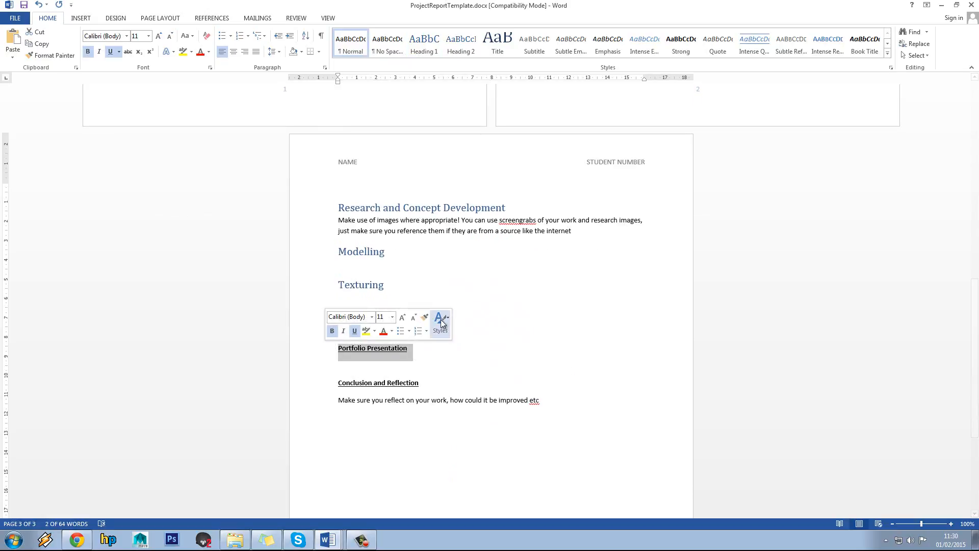
pyautogui.click(439, 320)
pyautogui.click(521, 360)
# Apply the Heading 1 style to the Conclusion and Reflection title and deselect it
pyautogui.scroll(-2, 461, 352)
pyautogui.tripleClick(421, 333)
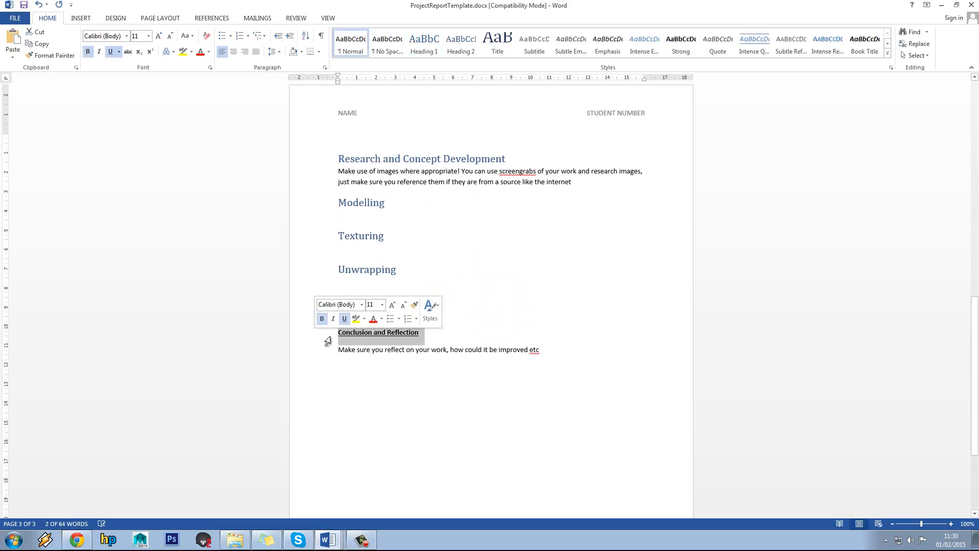
pyautogui.click(429, 311)
pyautogui.click(524, 339)
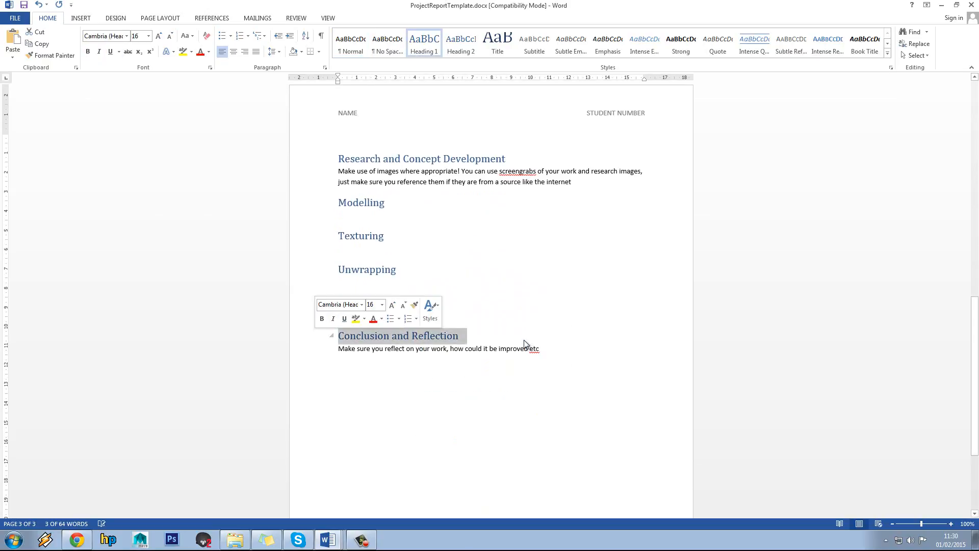
pyautogui.click(523, 340)
# Collapse and expand the section under the Research and Concept Development heading twice
pyautogui.scroll(3, 403, 275)
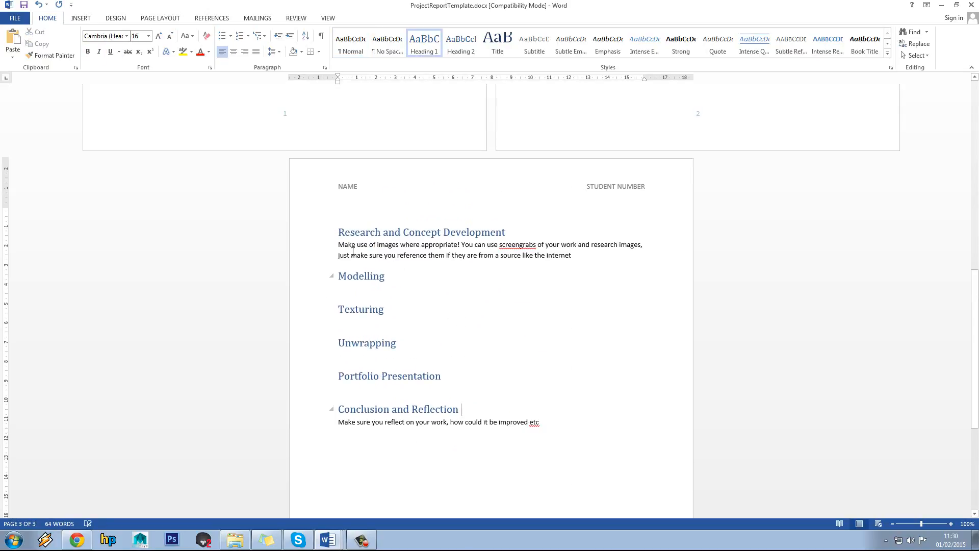
pyautogui.click(332, 232)
pyautogui.click(332, 233)
pyautogui.click(332, 232)
pyautogui.click(332, 233)
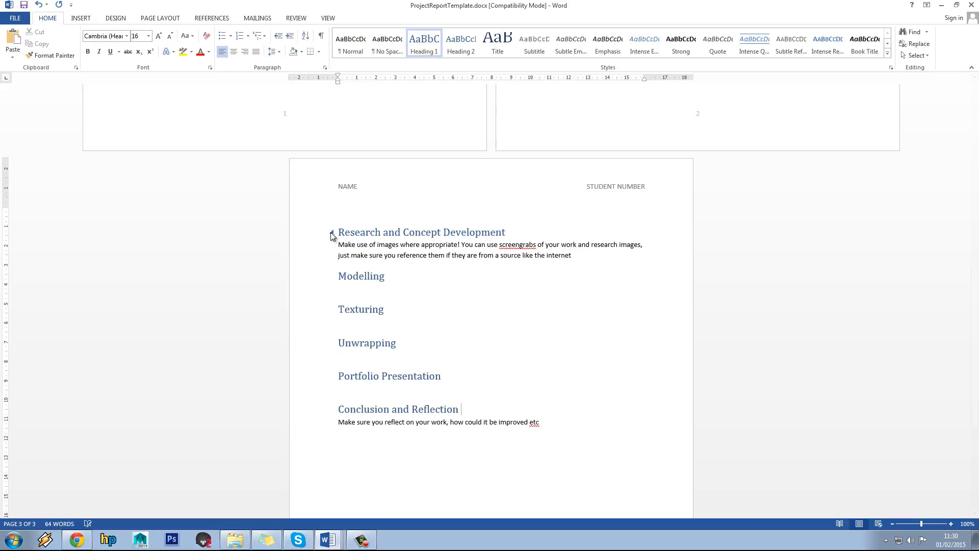
# Insert an automatic table of contents headed Contents on the blank second page
pyautogui.scroll(3, 485, 319)
pyautogui.scroll(-2, 485, 319)
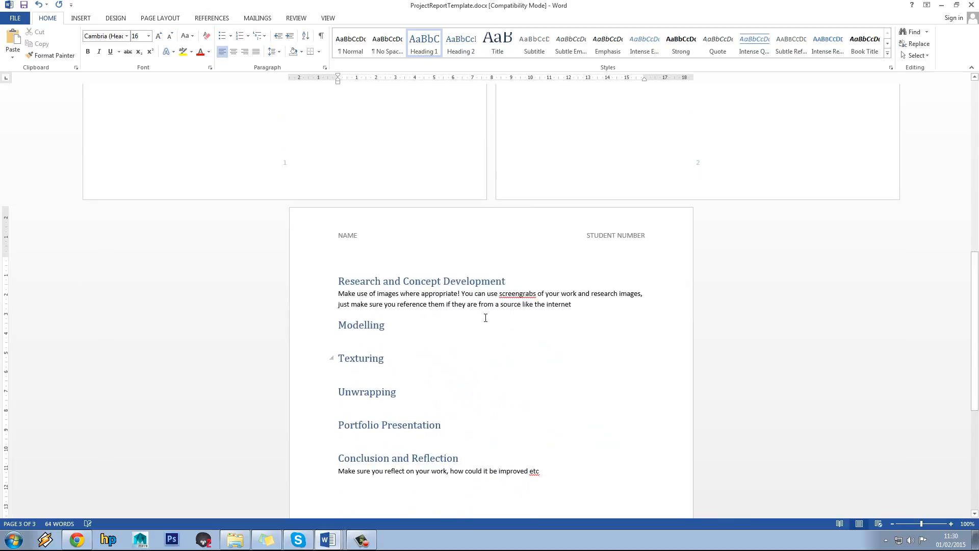
pyautogui.scroll(-2, 485, 318)
pyautogui.scroll(11, 487, 319)
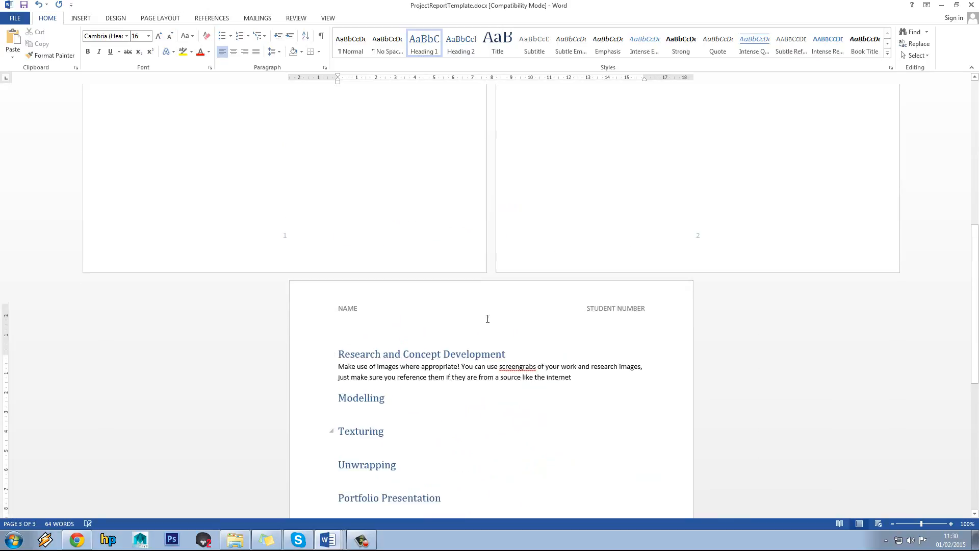
pyautogui.click(561, 193)
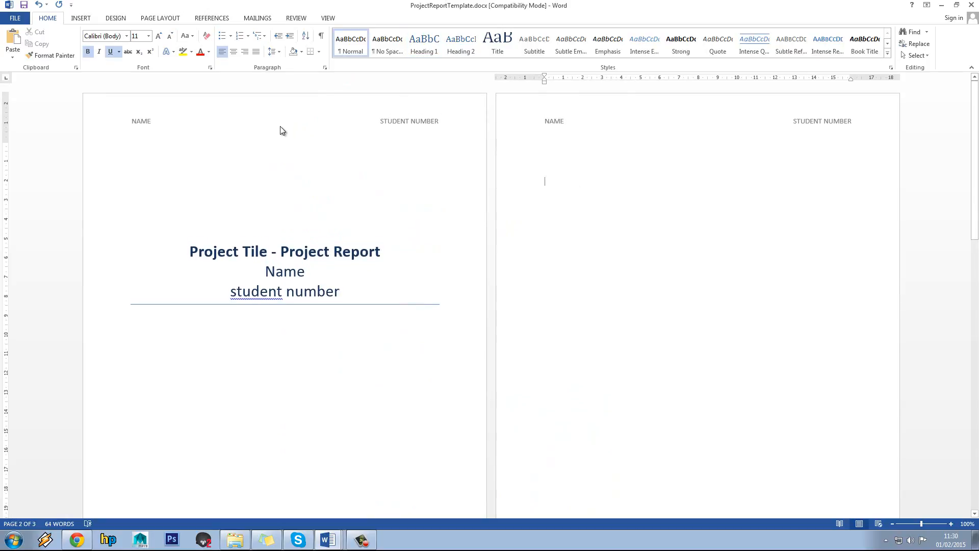
pyautogui.click(80, 18)
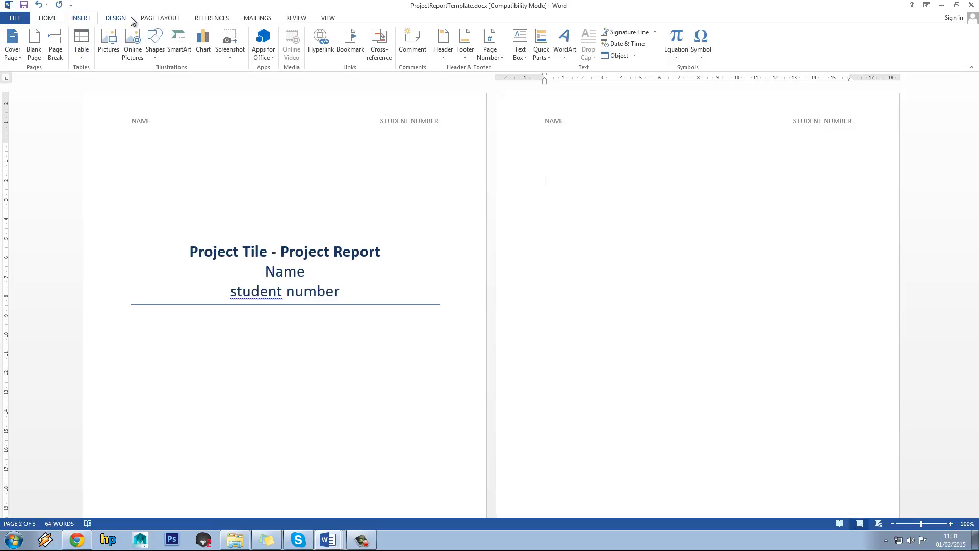
pyautogui.click(203, 20)
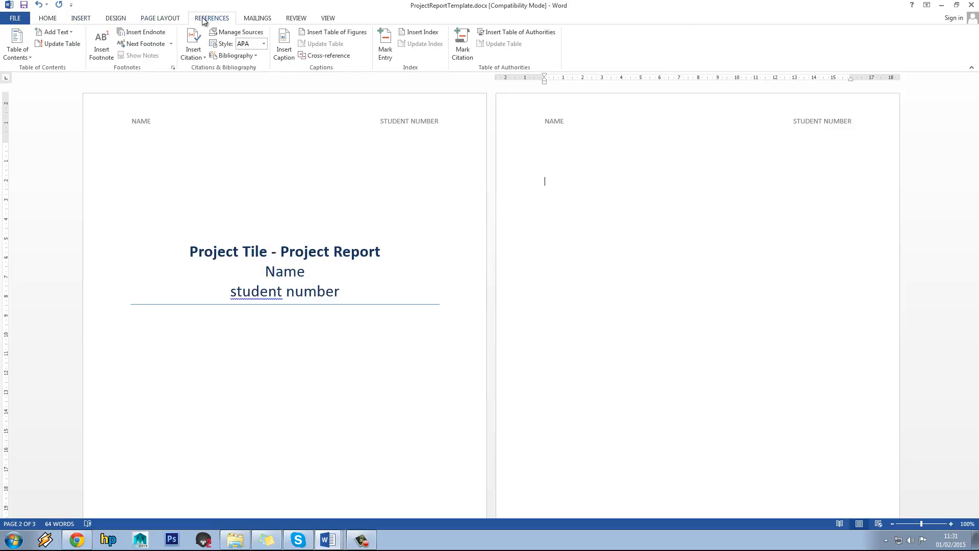
pyautogui.click(16, 51)
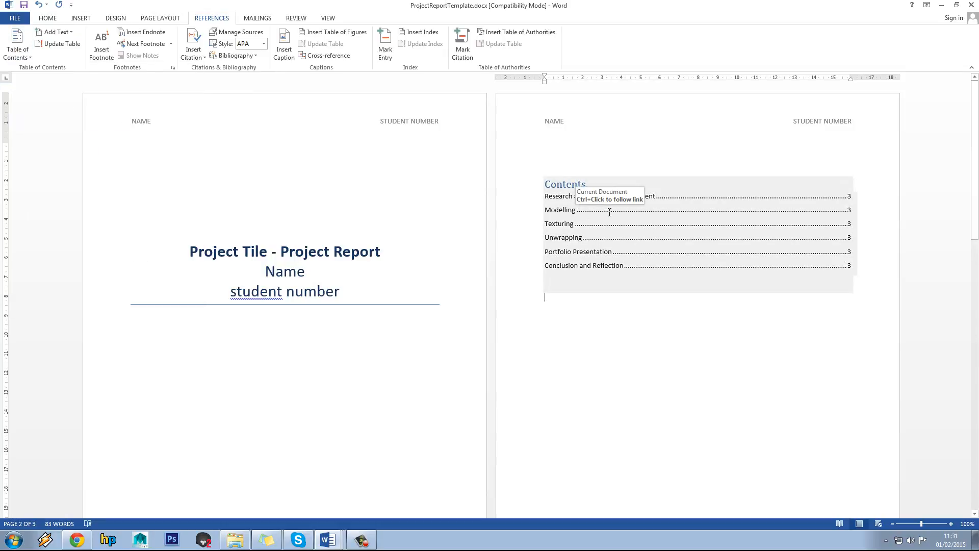
pyautogui.press('Return')
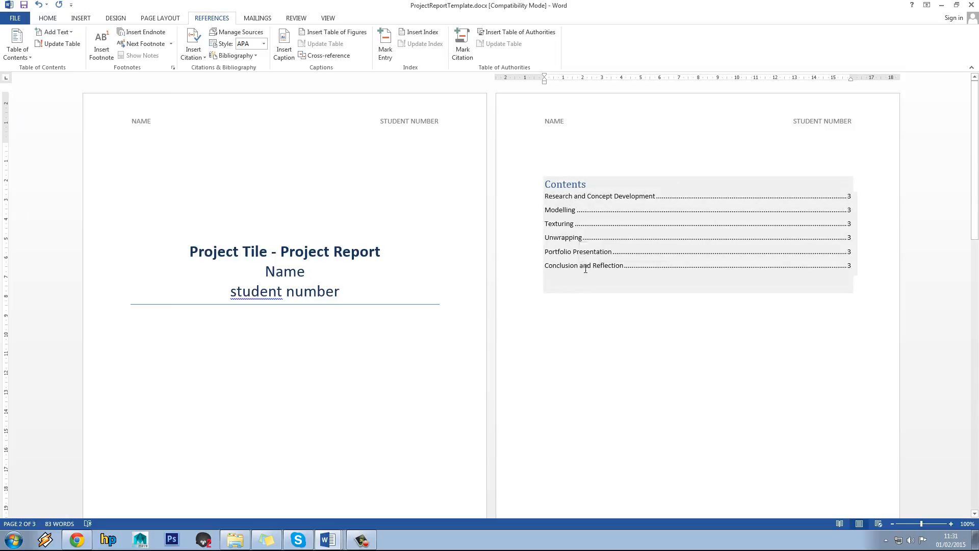
# Add the title Evaluation below the Conclusion and Reflection text and apply the Heading 1 style to it
pyautogui.scroll(-15, 580, 262)
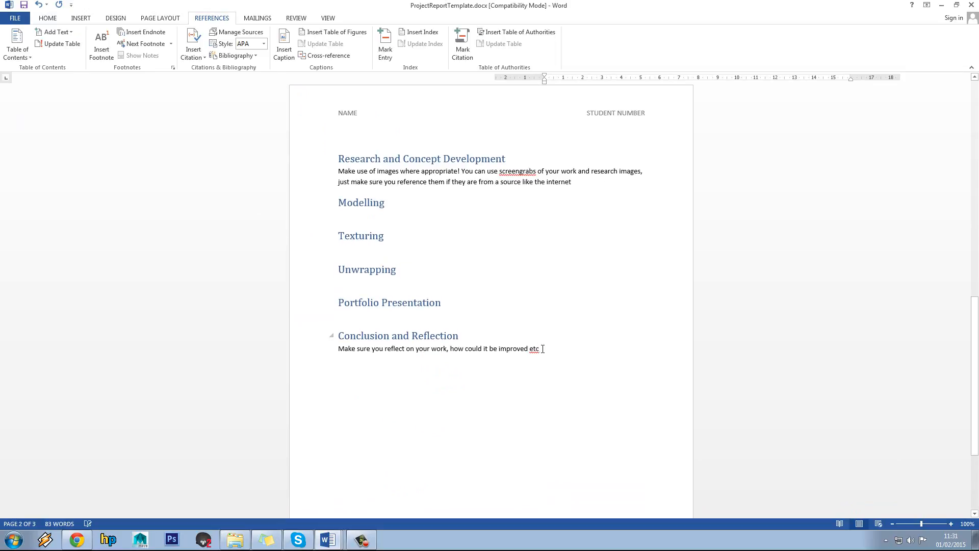
pyautogui.click(549, 358)
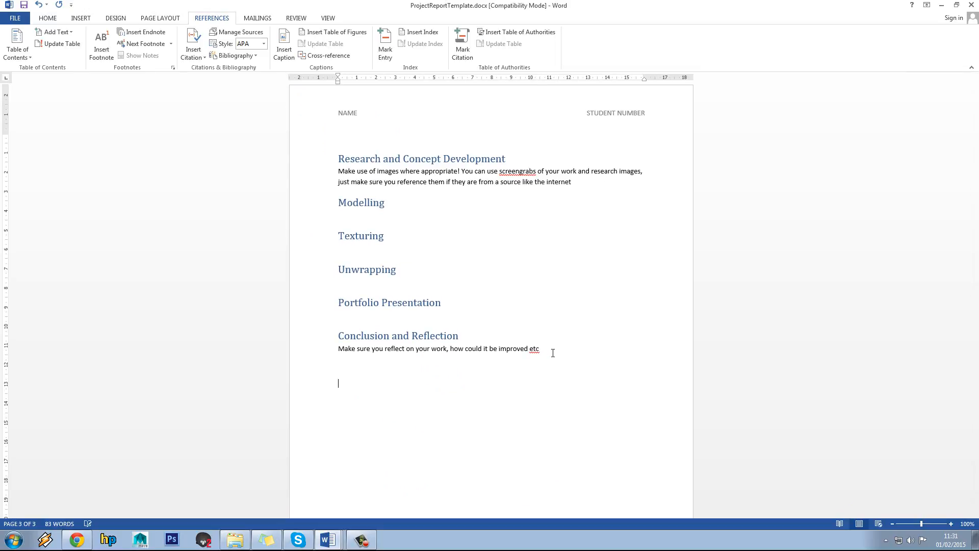
pyautogui.write('Evaluation')
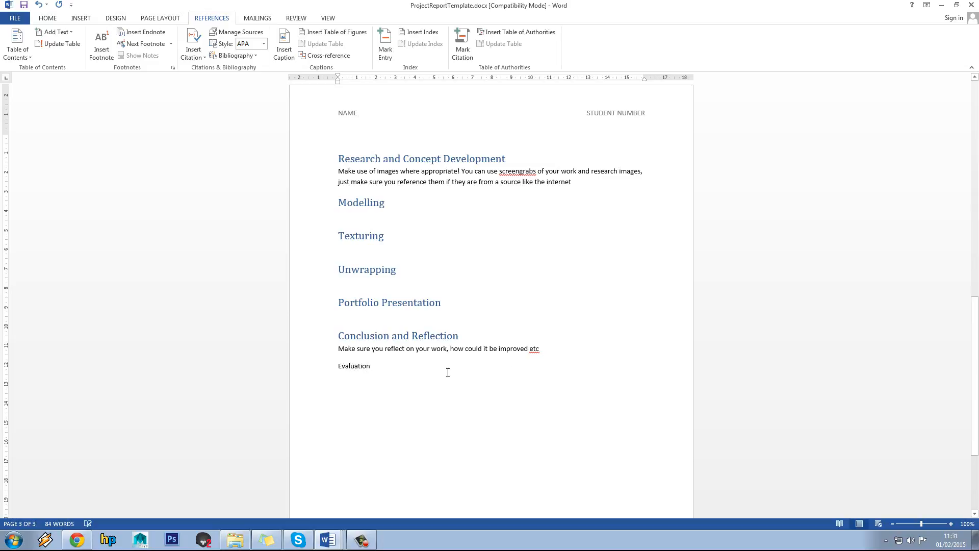
pyautogui.doubleClick(341, 370)
pyautogui.click(424, 343)
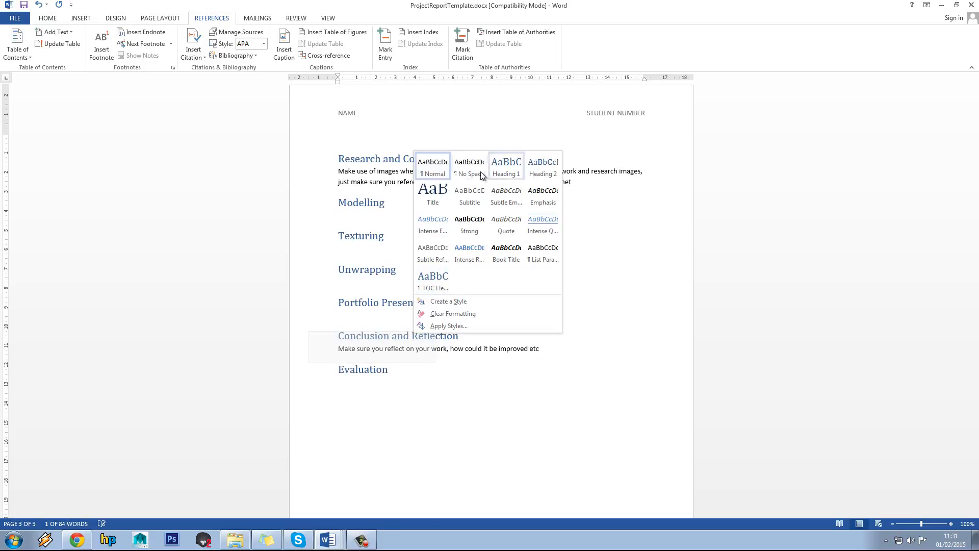
pyautogui.click(503, 174)
# Update only the page numbers of the table of contents on the second page
pyautogui.scroll(15, 529, 336)
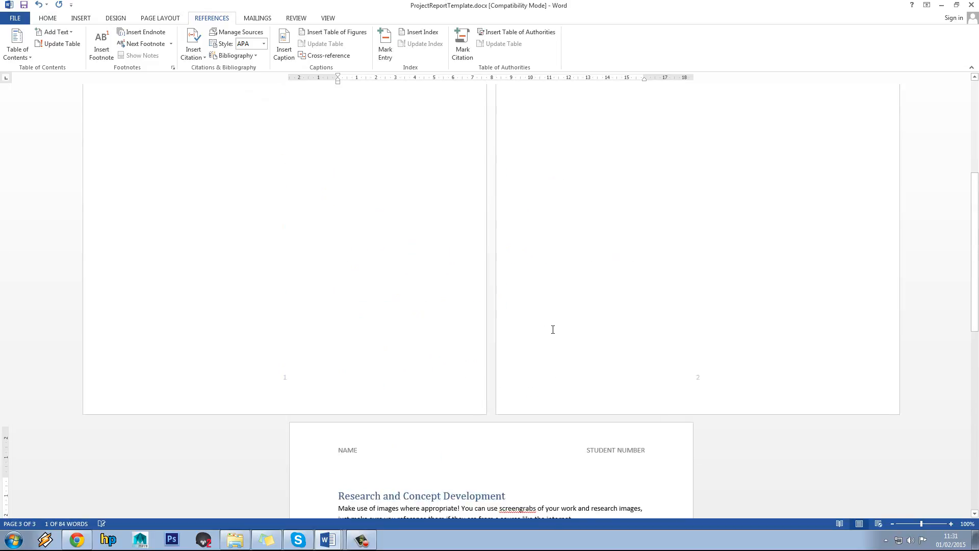
pyautogui.scroll(3, 622, 306)
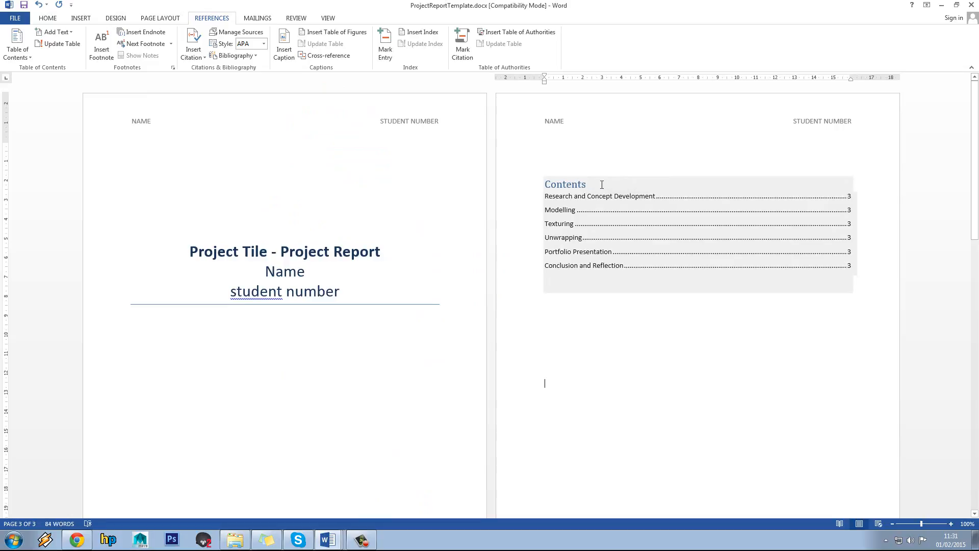
pyautogui.click(581, 184)
pyautogui.click(592, 169)
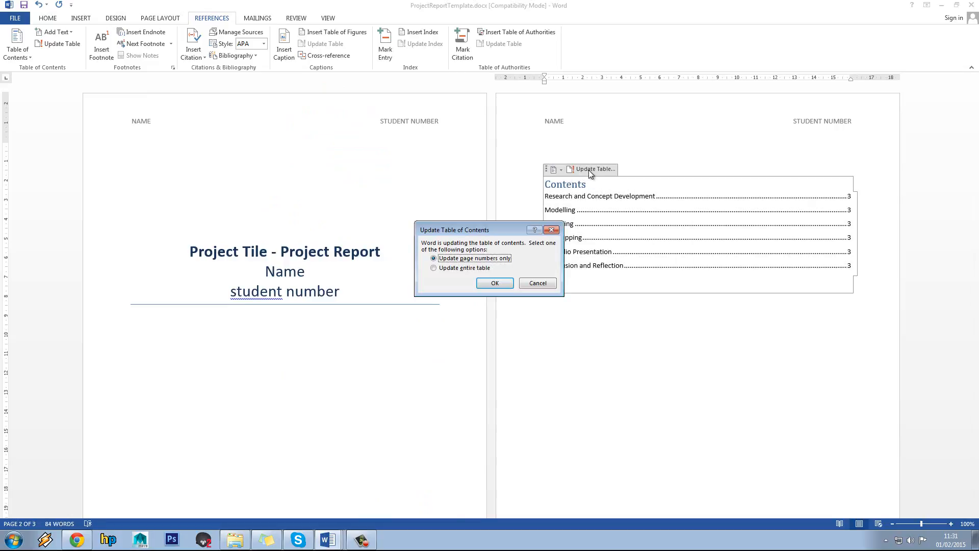
pyautogui.click(505, 287)
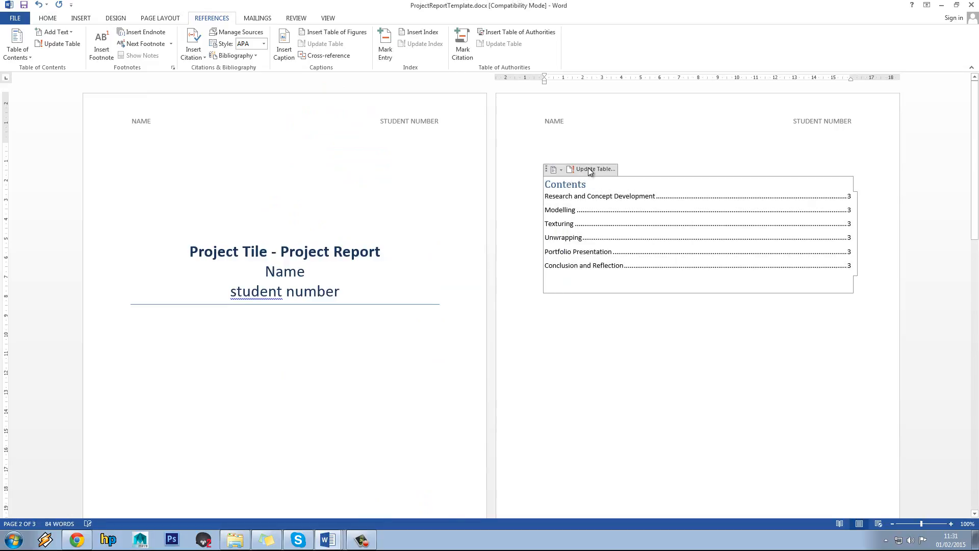
# Update the entire table of contents to include the Evaluation heading, and deselect the table
pyautogui.click(590, 170)
pyautogui.click(456, 268)
pyautogui.click(494, 283)
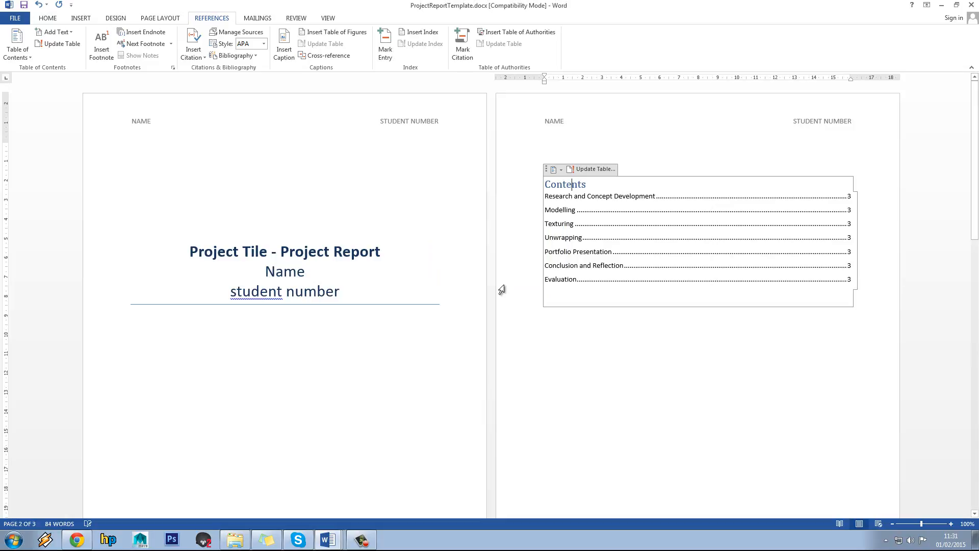
pyautogui.click(612, 364)
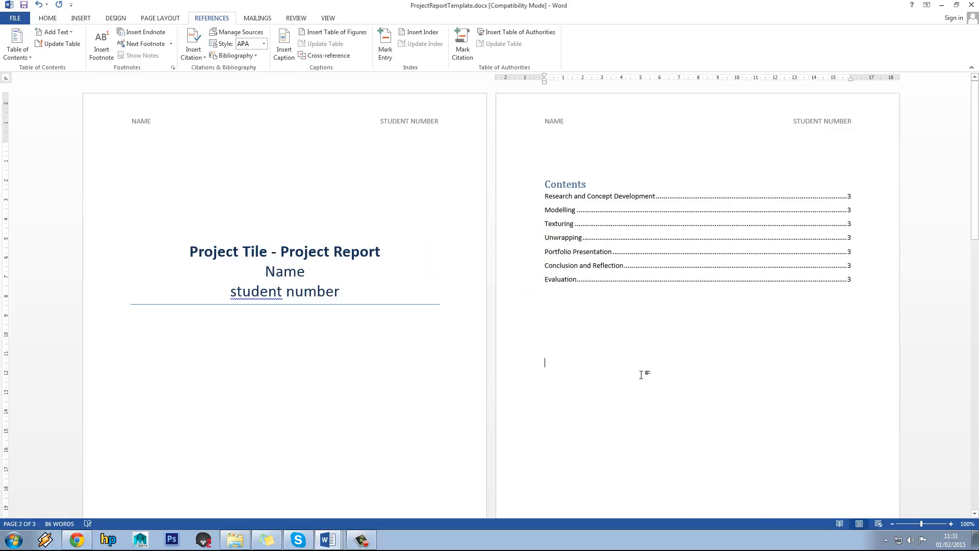
pyautogui.scroll(-10, 644, 378)
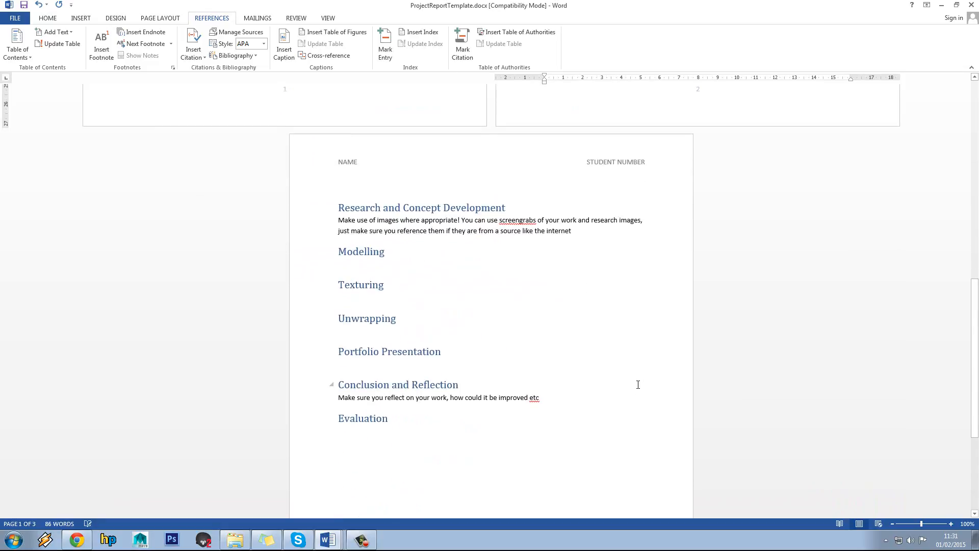
pyautogui.scroll(10, 638, 384)
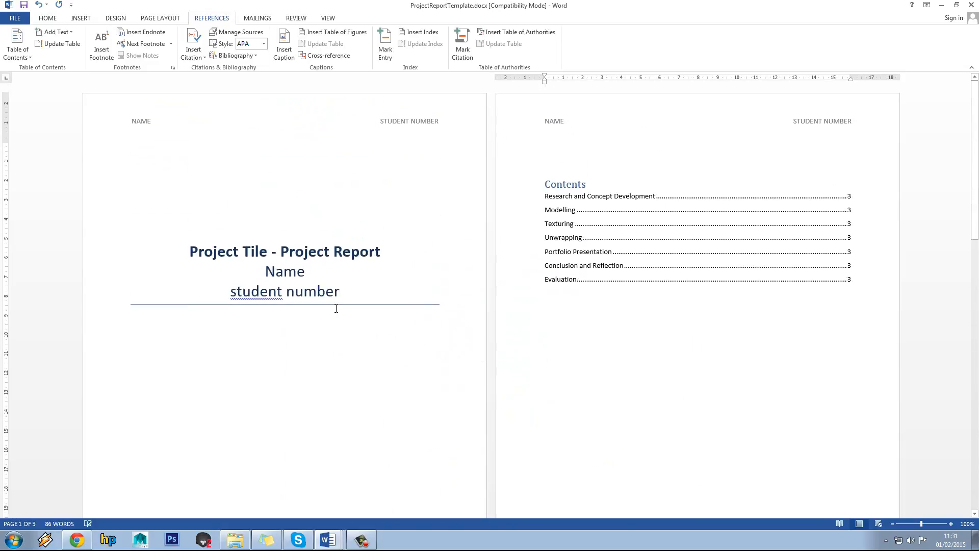
pyautogui.scroll(-4, 509, 179)
pyautogui.scroll(3, 573, 181)
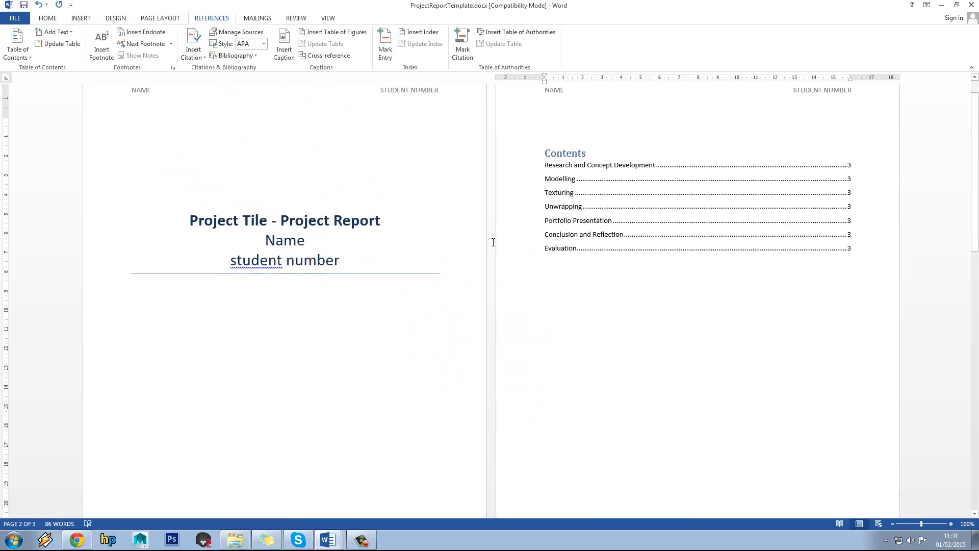
# Insert the picture grid3.jpg from the pr folder inside images on the empty line under the Modelling heading
pyautogui.scroll(-8, 562, 222)
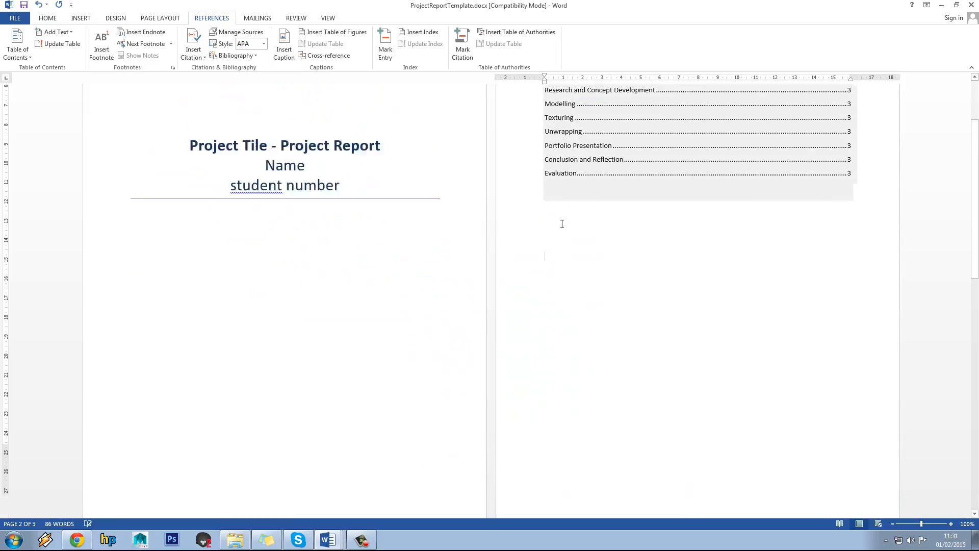
pyautogui.scroll(-5, 562, 223)
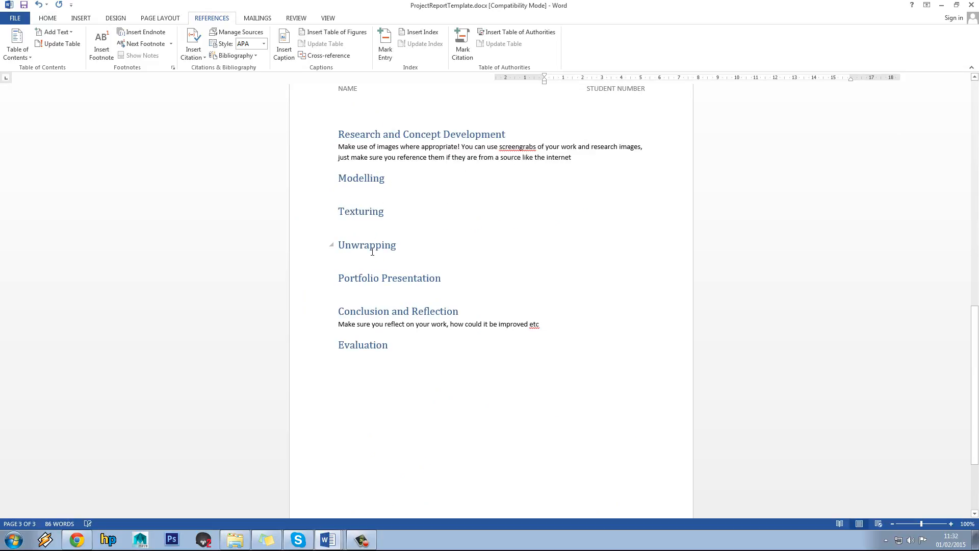
pyautogui.click(389, 194)
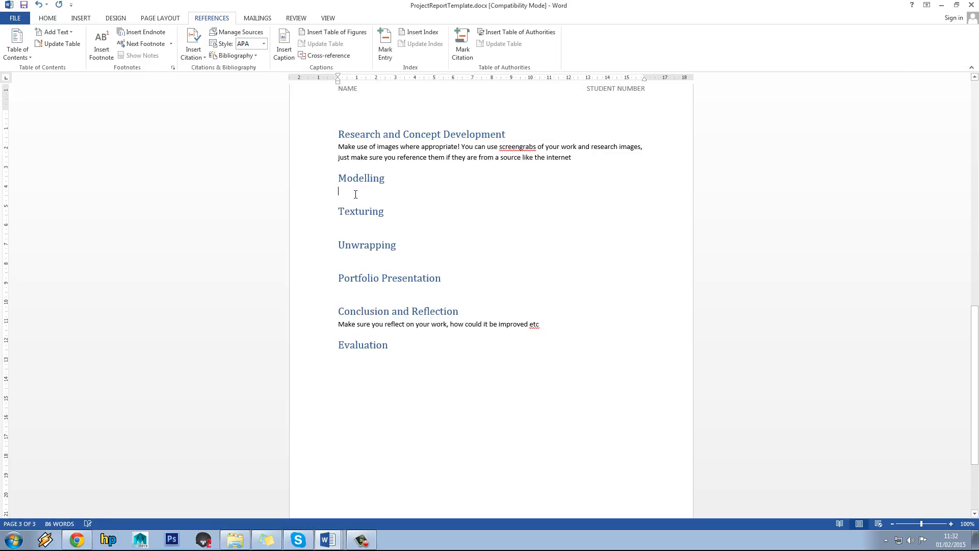
pyautogui.click(76, 20)
pyautogui.click(105, 42)
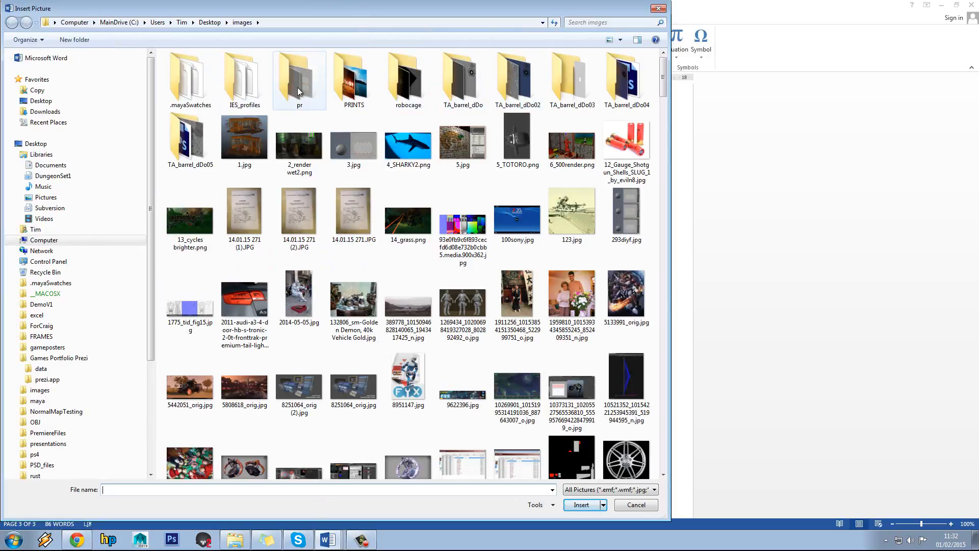
pyautogui.doubleClick(307, 74)
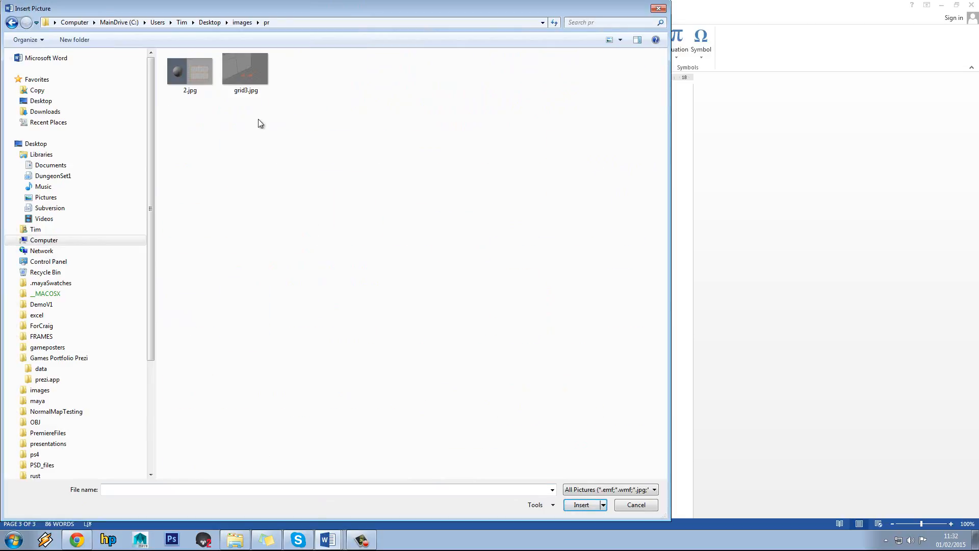
pyautogui.doubleClick(237, 73)
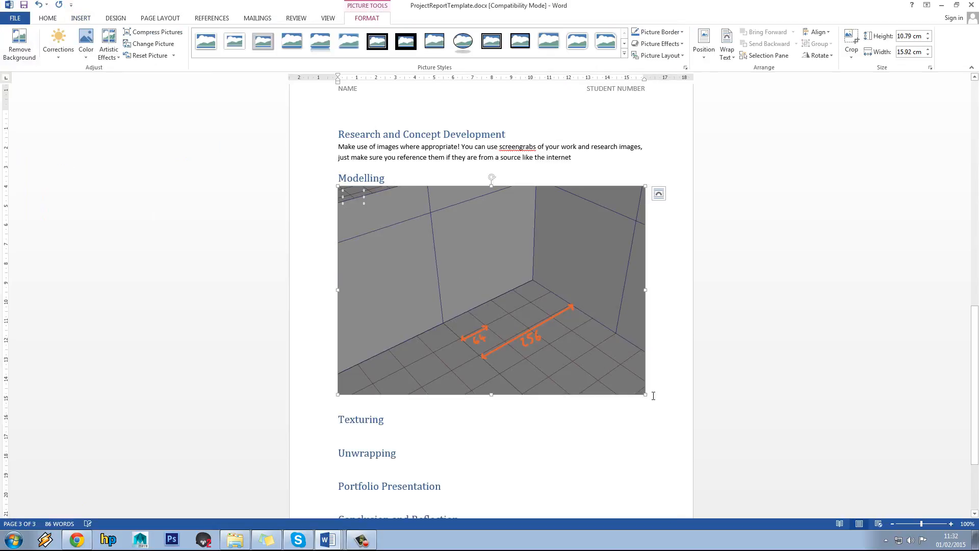
# Shrink the inserted picture to about 6.4 cm high by 9.44 cm wide and add a blank line between it and the Modelling heading
pyautogui.moveTo(647, 396); pyautogui.dragTo(621, 377)
pyautogui.moveTo(555, 332); pyautogui.dragTo(518, 310)
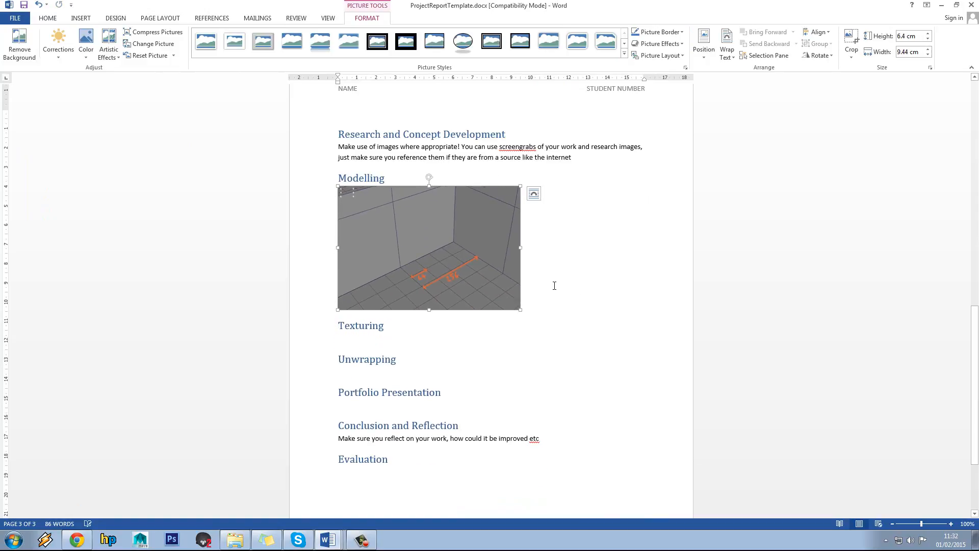
pyautogui.click(553, 284)
pyautogui.click(442, 249)
pyautogui.click(398, 180)
pyautogui.press('Return')
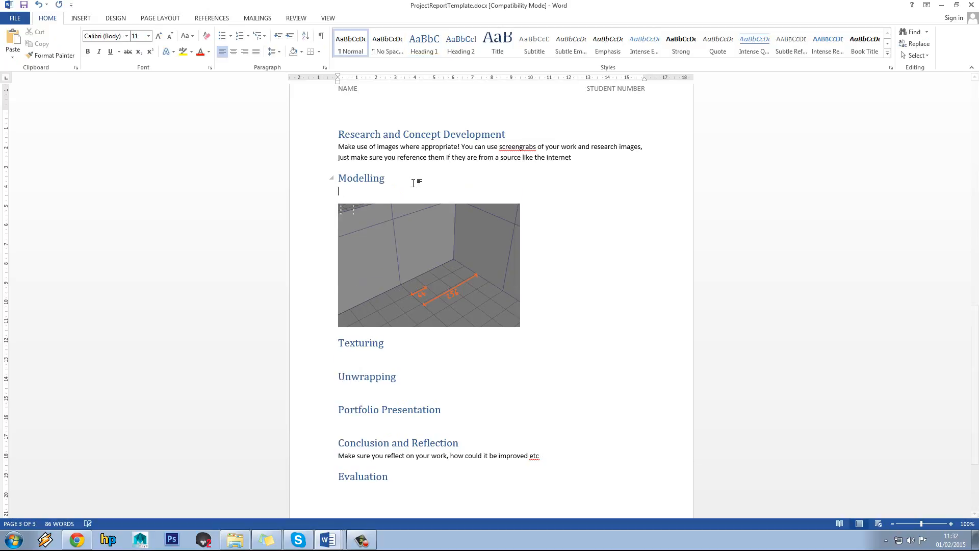
# Add the caption "Figure 1- Maya Grid Setup" below the picture in the Modelling section
pyautogui.click(452, 255)
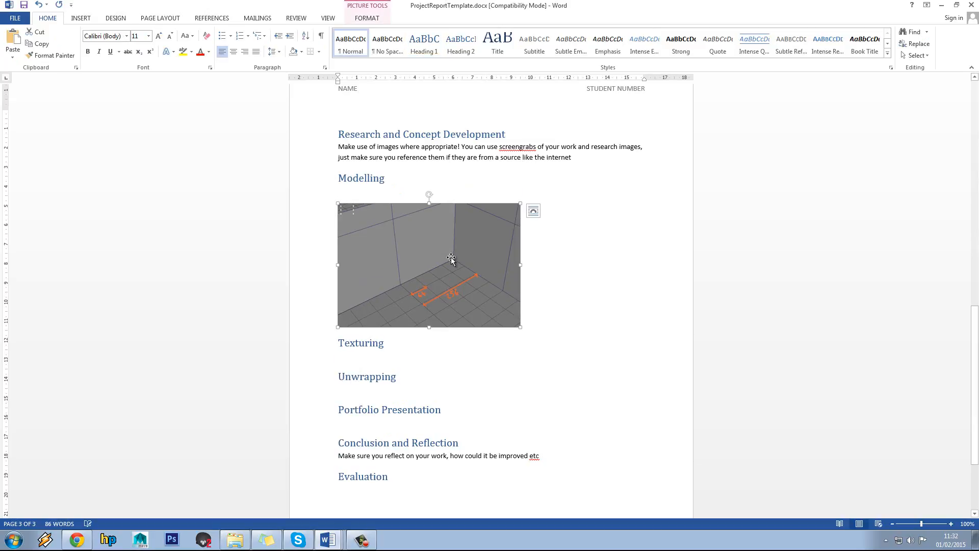
pyautogui.scroll(3, 441, 256)
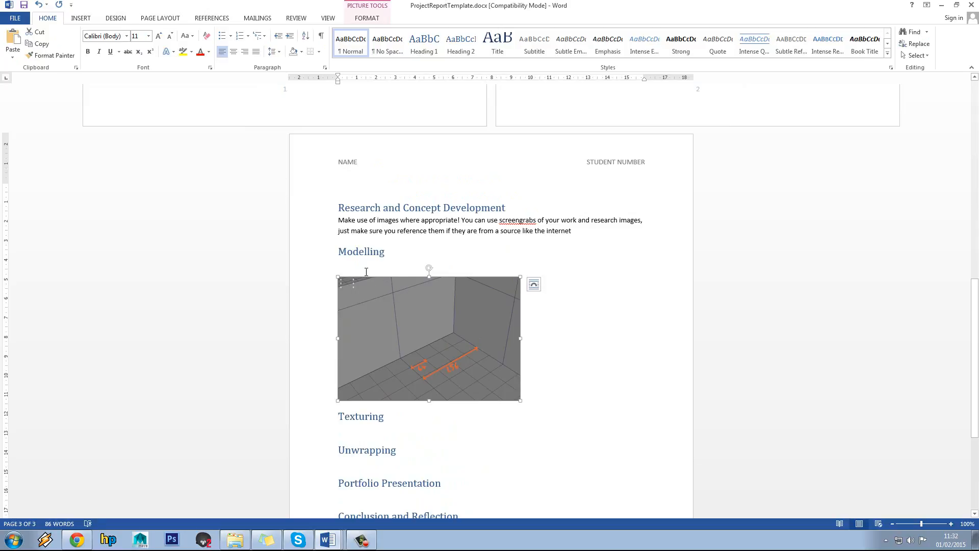
pyautogui.click(218, 20)
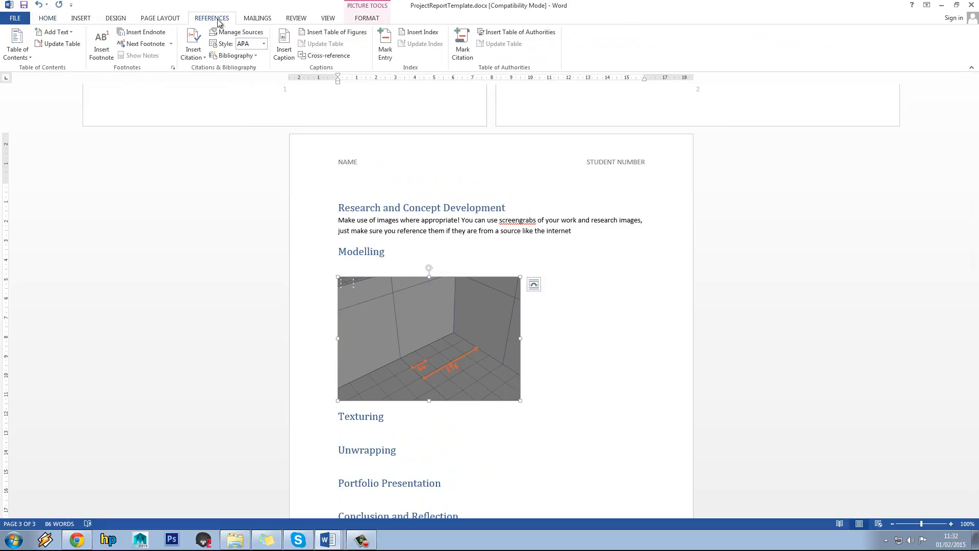
pyautogui.click(282, 60)
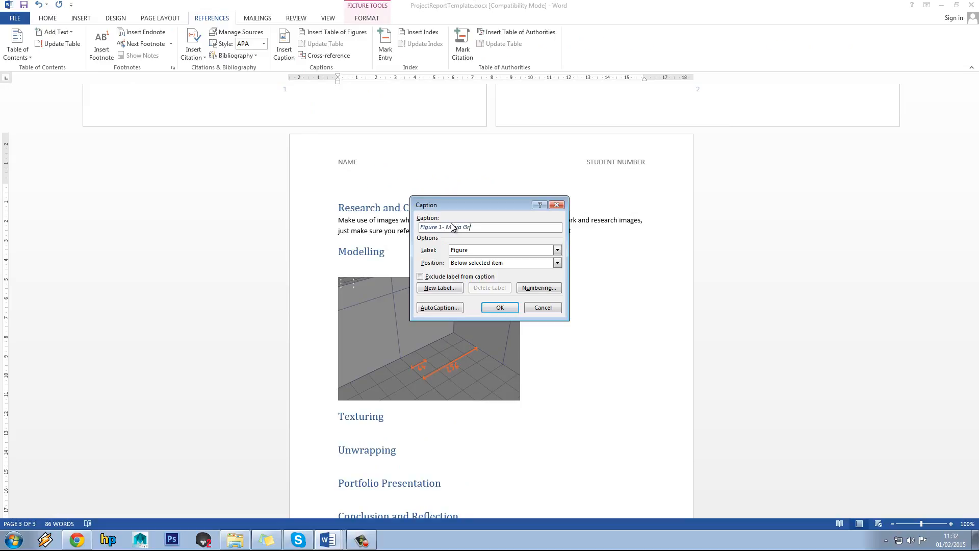
pyautogui.write('- Maya Grid Setup')
pyautogui.click(499, 307)
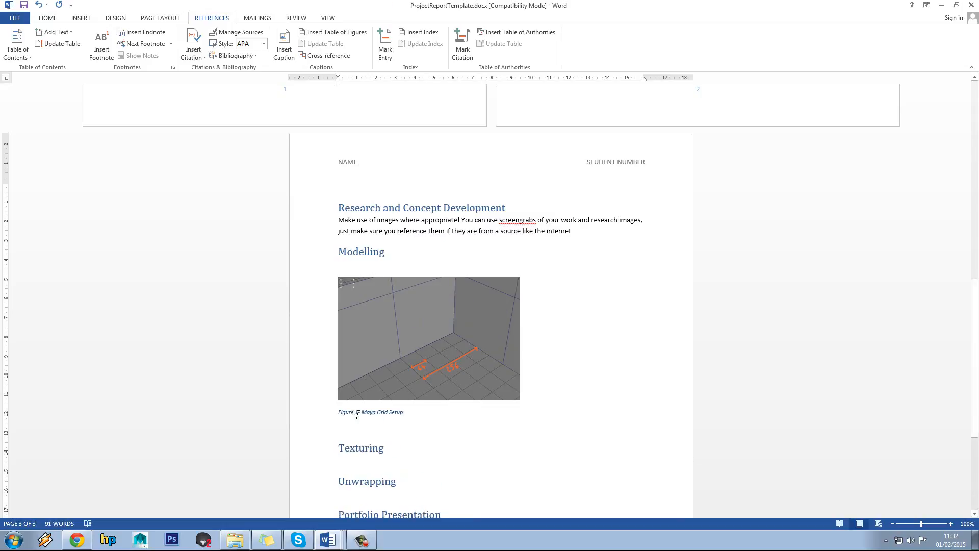
pyautogui.doubleClick(370, 412)
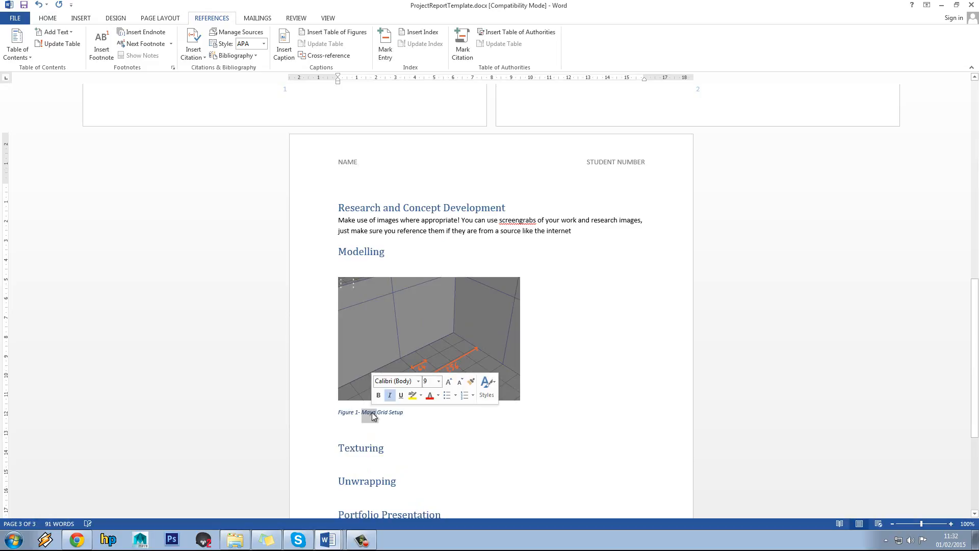
pyautogui.click(390, 320)
pyautogui.click(426, 410)
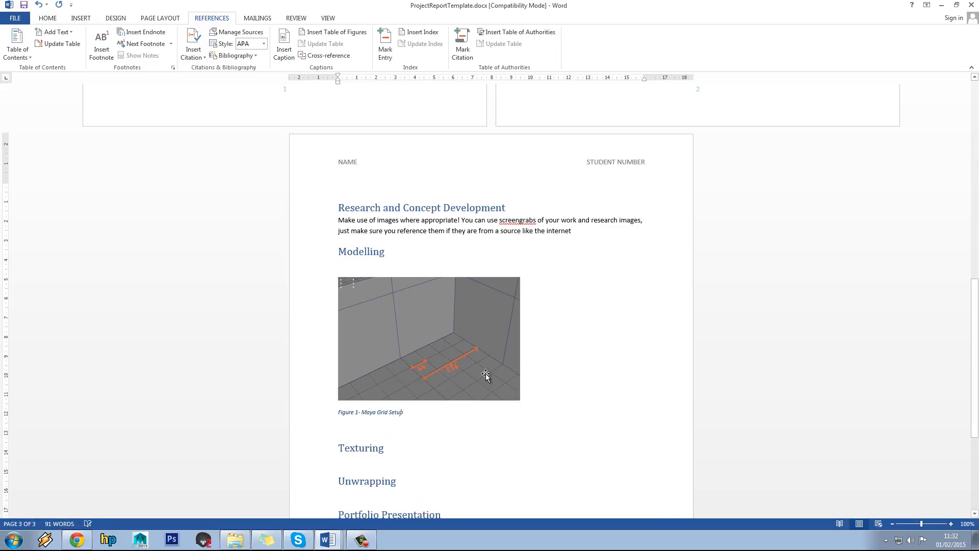
# Insert a table of figures for the Figure caption label below the table of contents on page 2, keeping the default template format
pyautogui.scroll(1, 485, 376)
pyautogui.scroll(15, 564, 359)
pyautogui.click(564, 359)
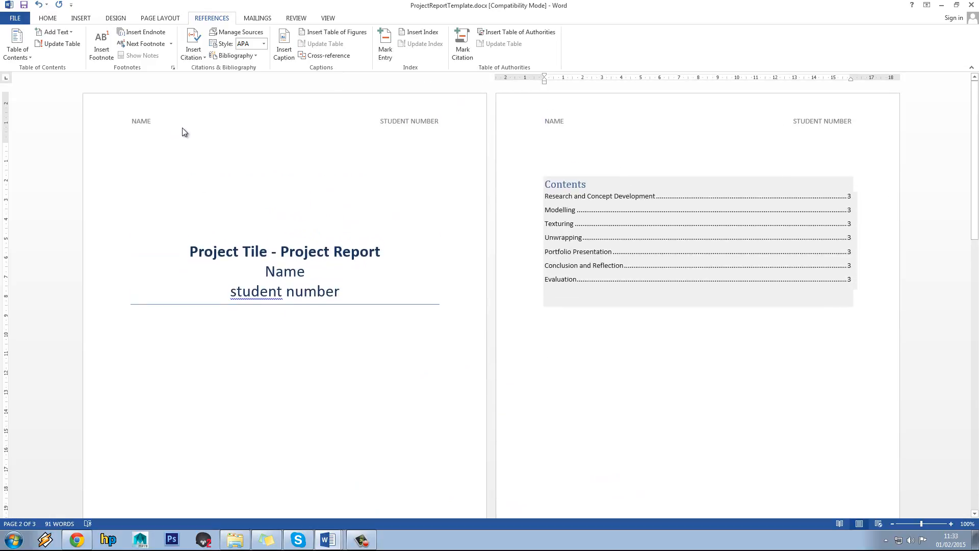
pyautogui.scroll(-6, 542, 267)
pyautogui.scroll(-5, 542, 267)
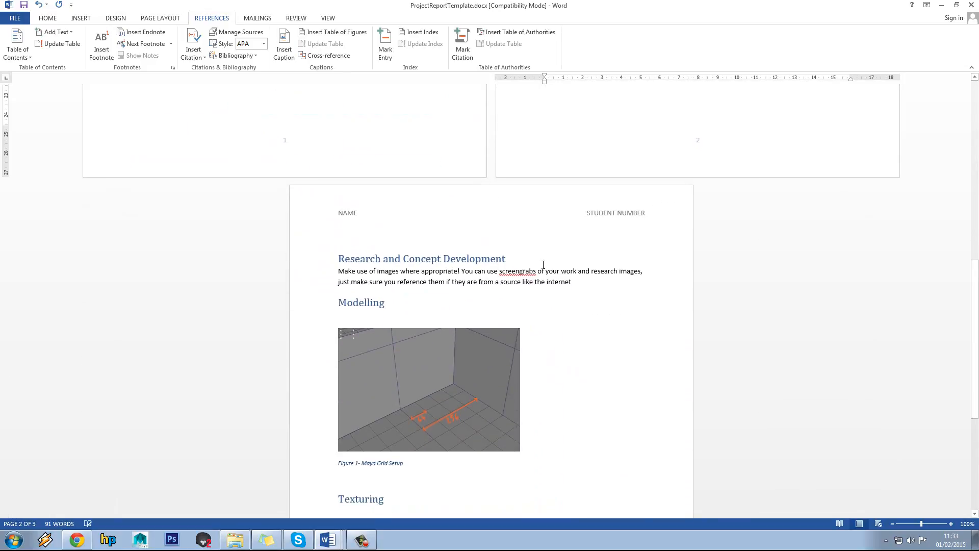
pyautogui.scroll(12, 542, 264)
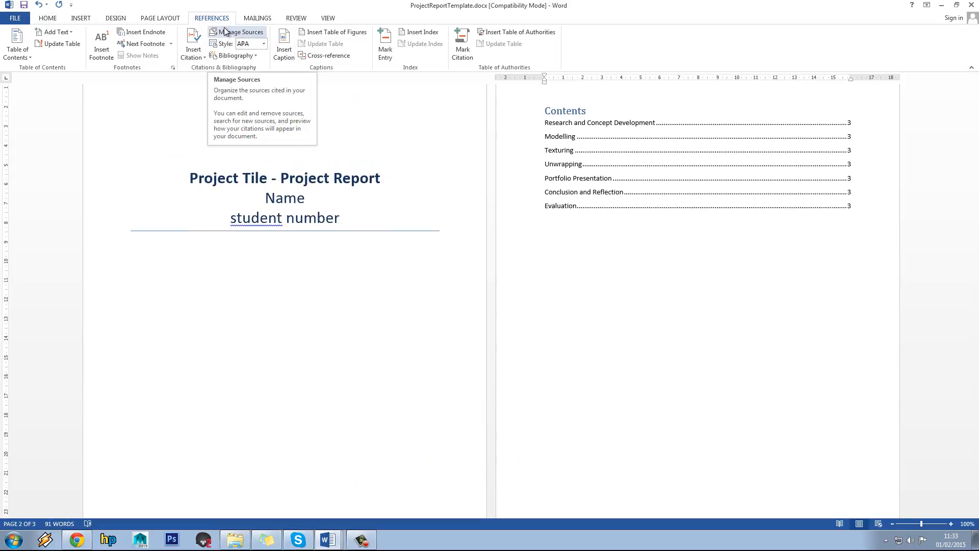
pyautogui.click(334, 34)
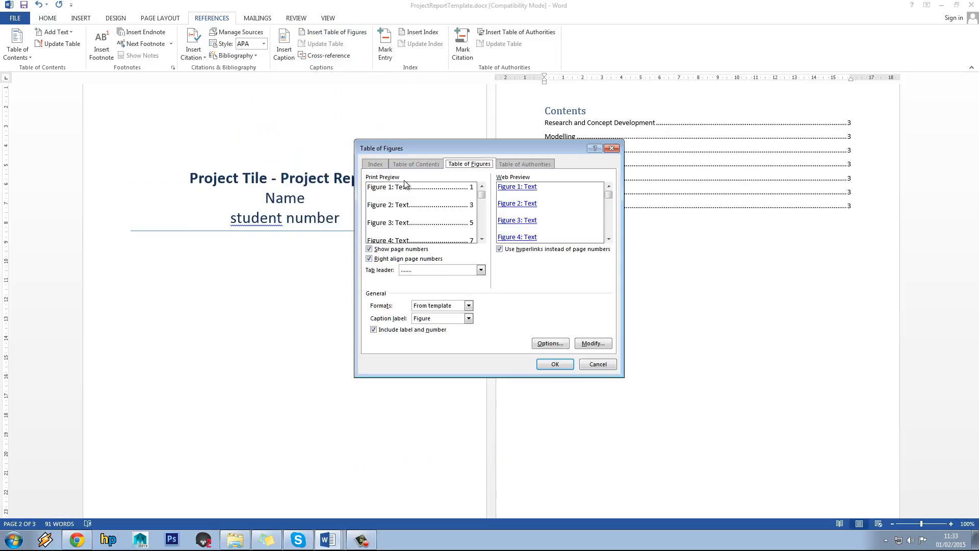
pyautogui.click(553, 365)
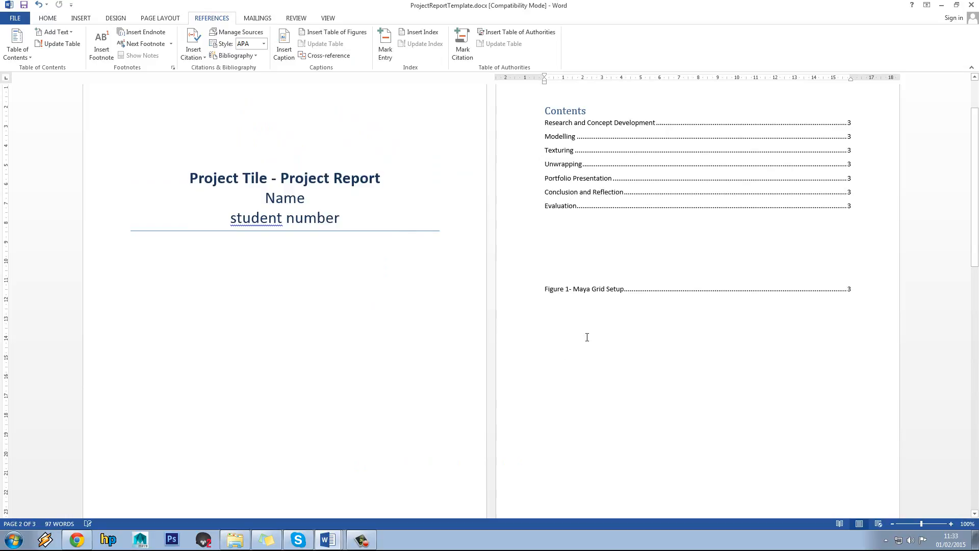
# Check the Figure 1 entry in the table of figures and follow its link to the captioned picture
pyautogui.scroll(2, 586, 337)
pyautogui.doubleClick(568, 338)
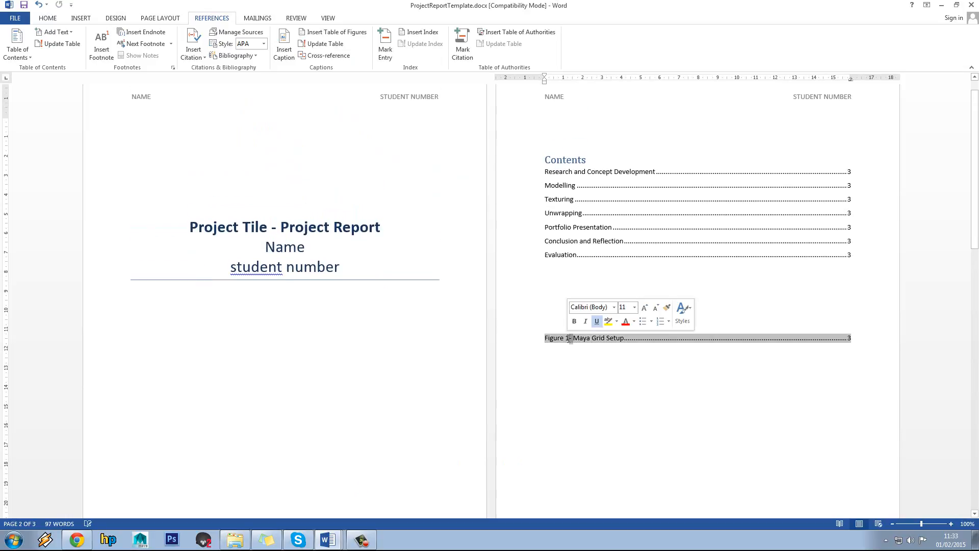
pyautogui.click(542, 312)
pyautogui.click(602, 338)
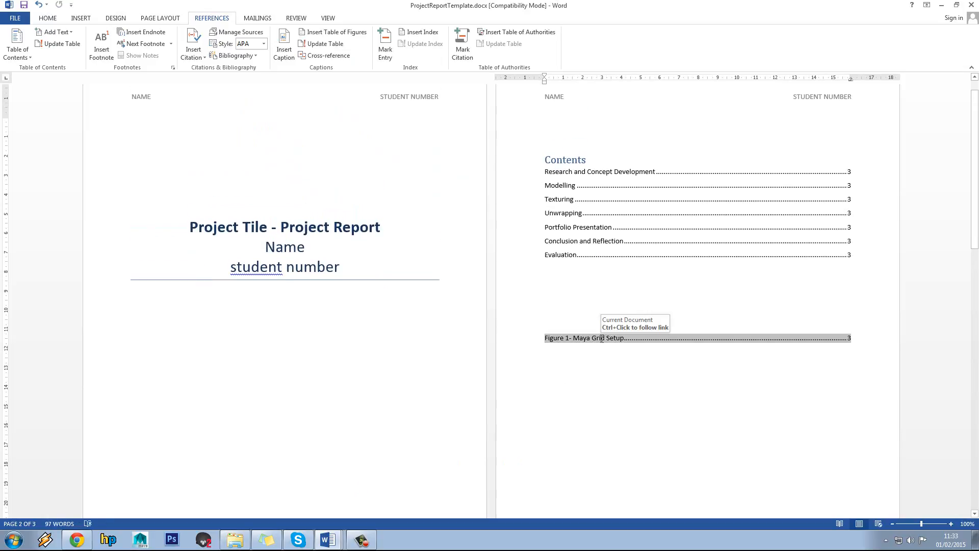
pyautogui.click(621, 383)
pyautogui.scroll(-3, 601, 349)
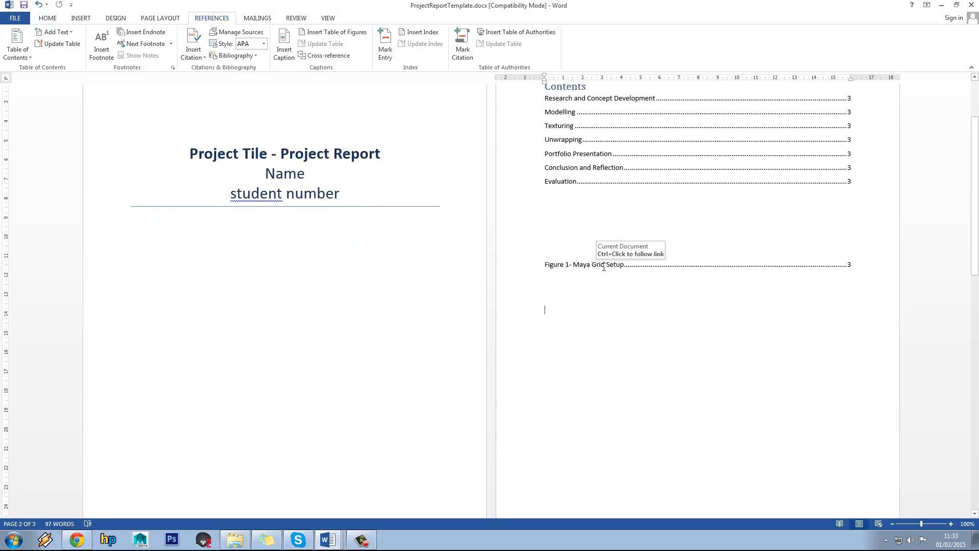
pyautogui.keyDown('ctrl'); pyautogui.click(606, 270); pyautogui.keyUp('ctrl')
pyautogui.click(441, 288)
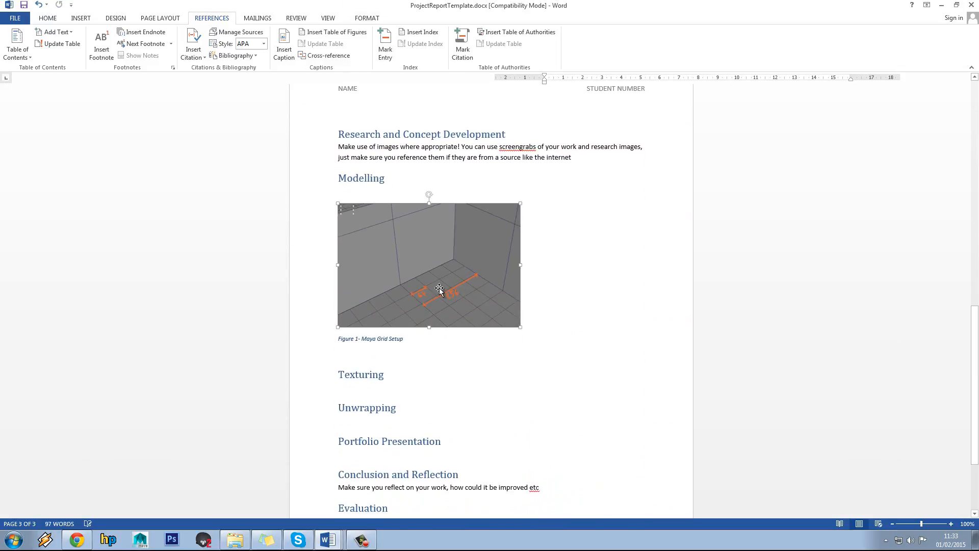
pyautogui.scroll(-2, 439, 289)
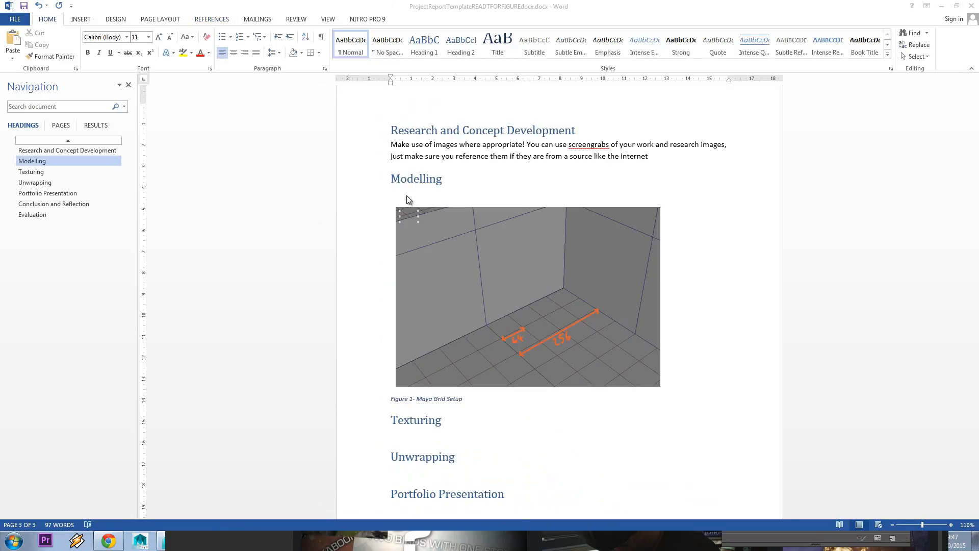
# Write "The grid in Maya must be set up correctly, using power of 2 as seen in Figure 1 – Maya Grid Setup." under the Modelling heading
pyautogui.click(408, 200)
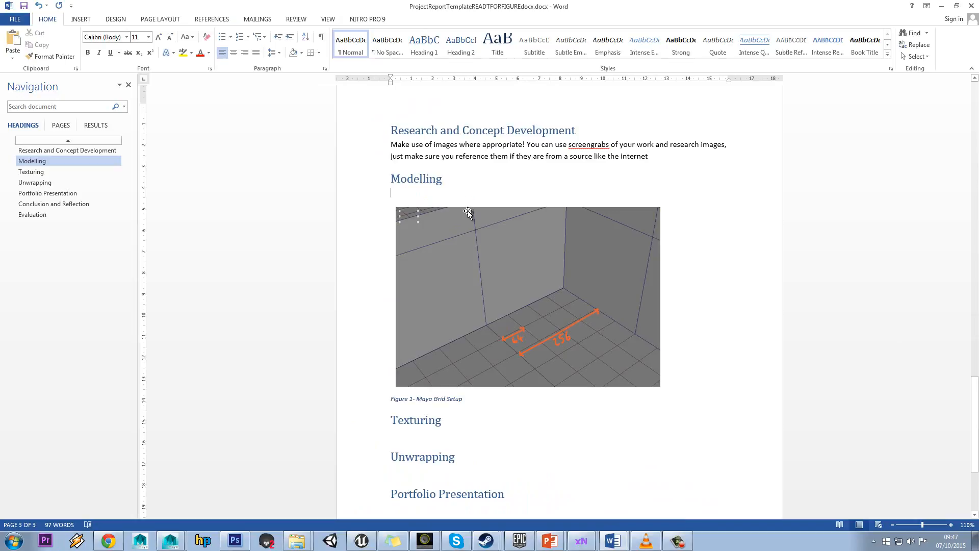
pyautogui.write('The g')
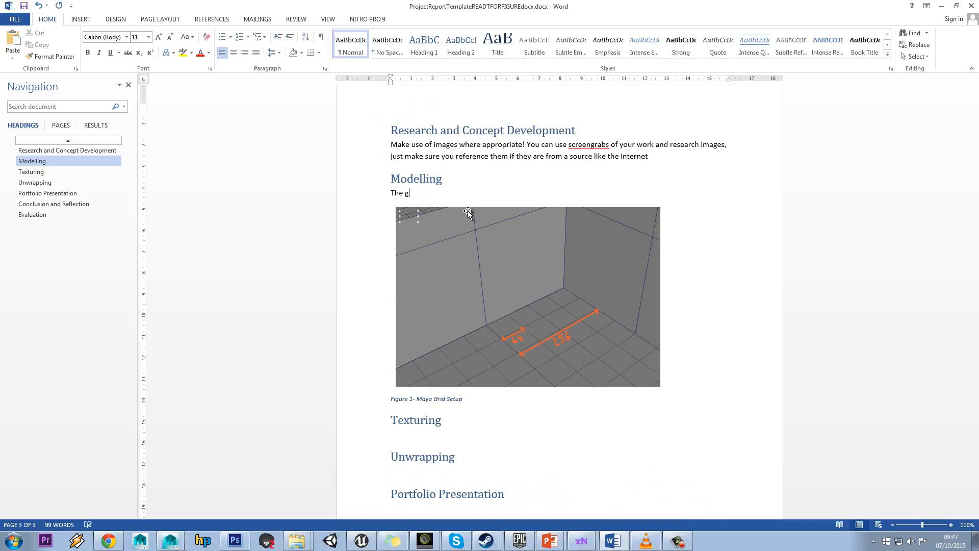
pyautogui.write('rid in Maya must be set u')
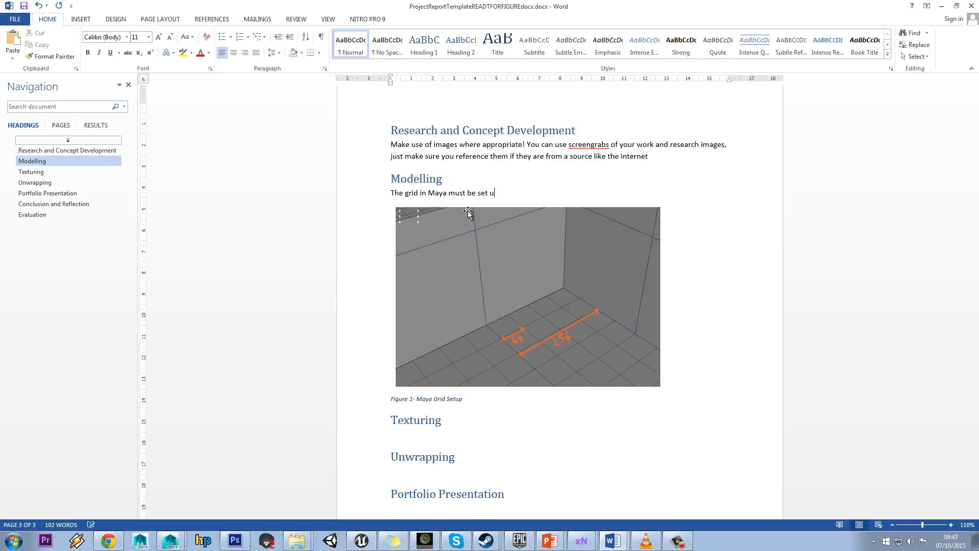
pyautogui.write('p correctly, using power of 2 as seen in Figure 1')
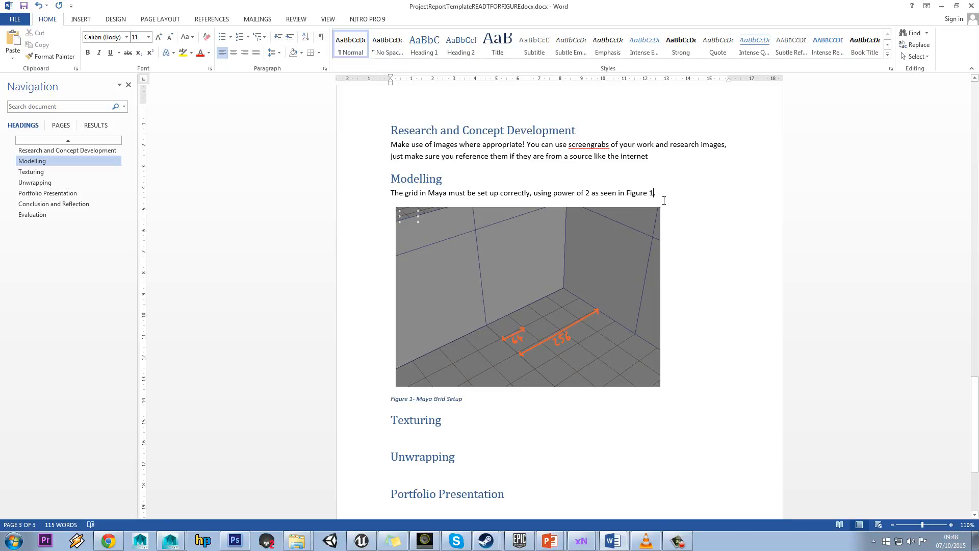
pyautogui.write('- Maya ')
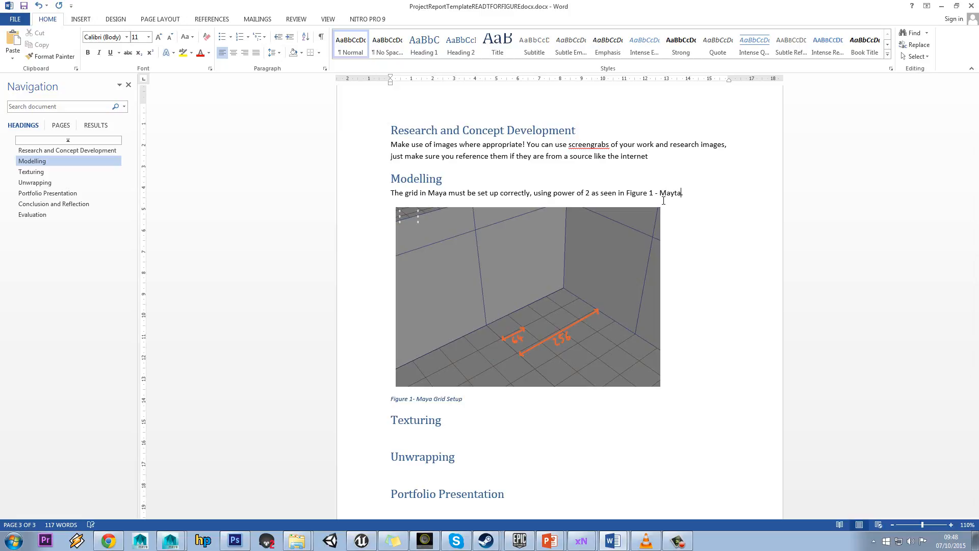
pyautogui.write('Grid Setup')
pyautogui.press('BackSpace')
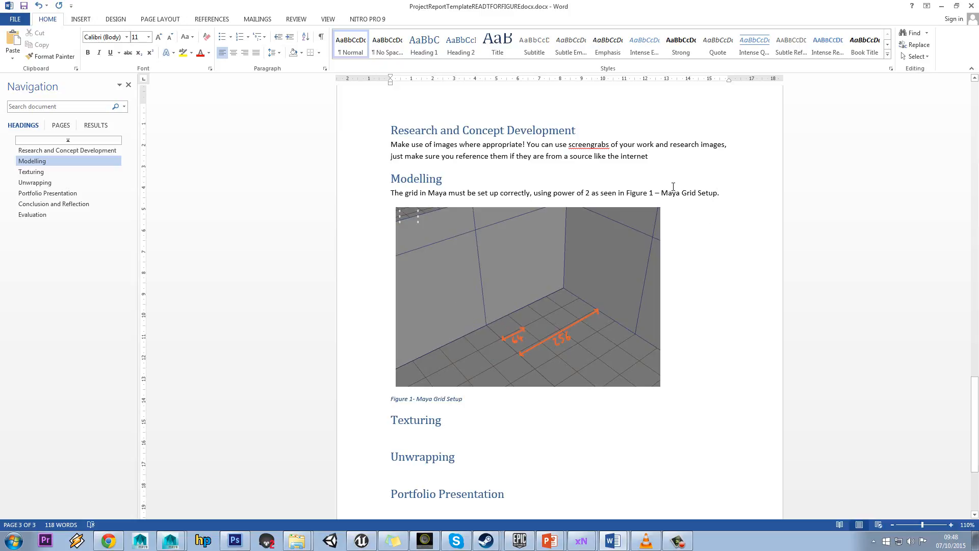
pyautogui.write('(')
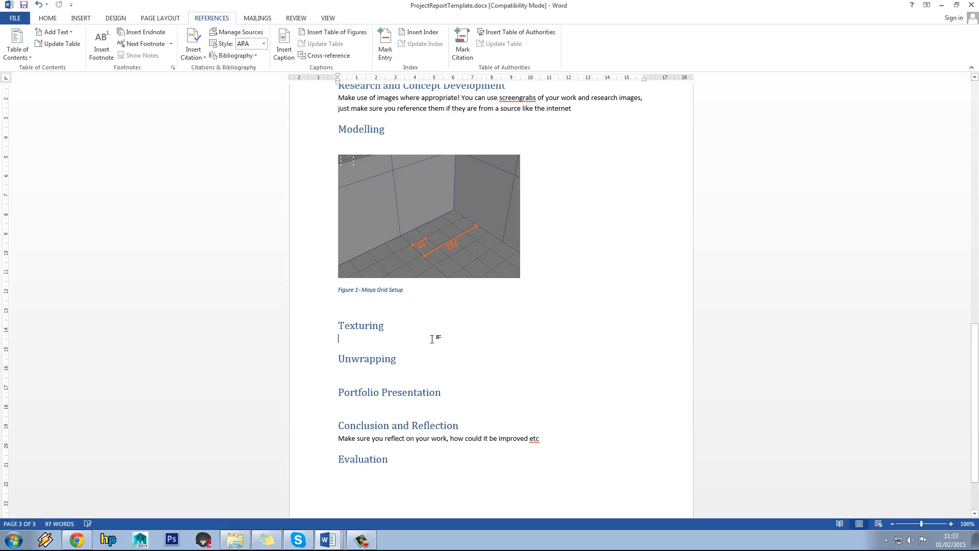
# Add a paragraph at the end of Research and Concept Development reading "One of my main influences was the game Mario Kart 64"
pyautogui.scroll(5, 438, 331)
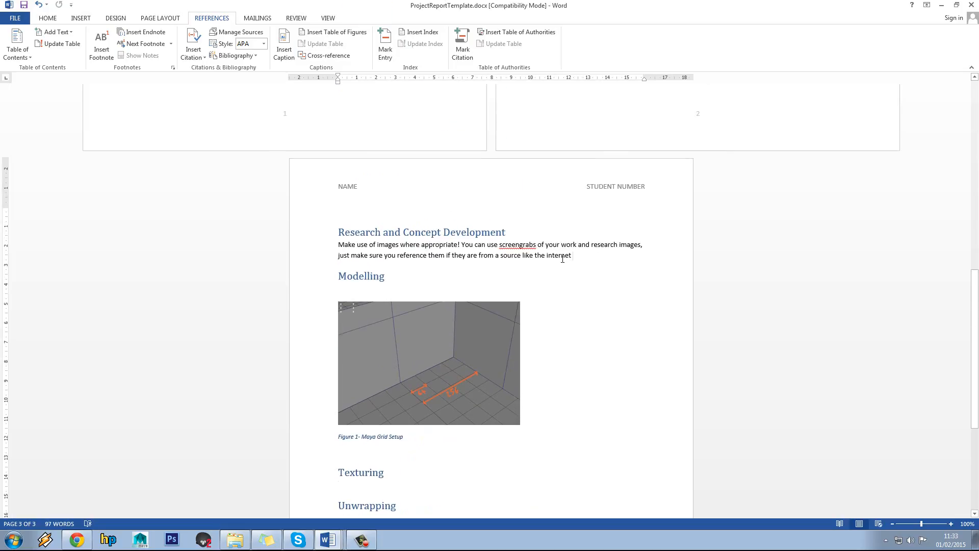
pyautogui.press('Return')
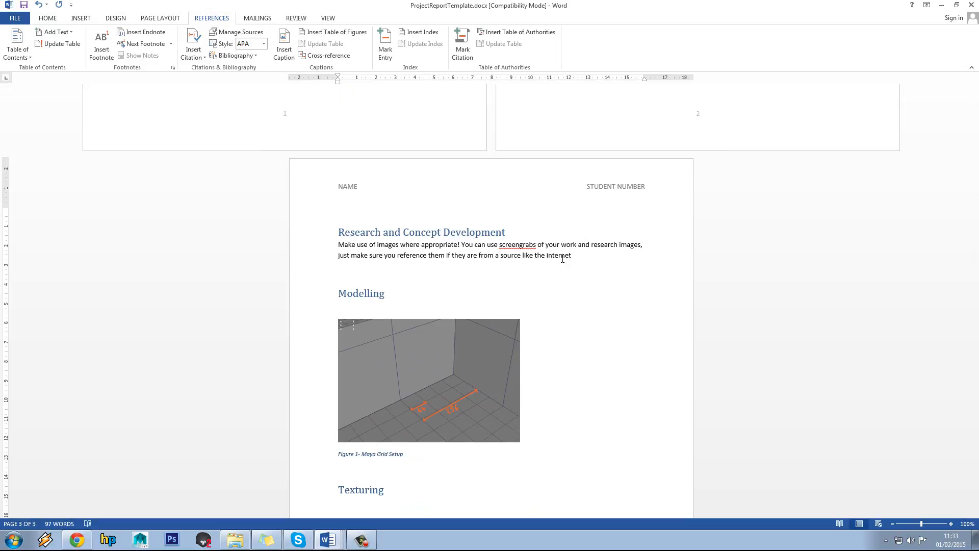
pyautogui.write('One of my main influences was the ')
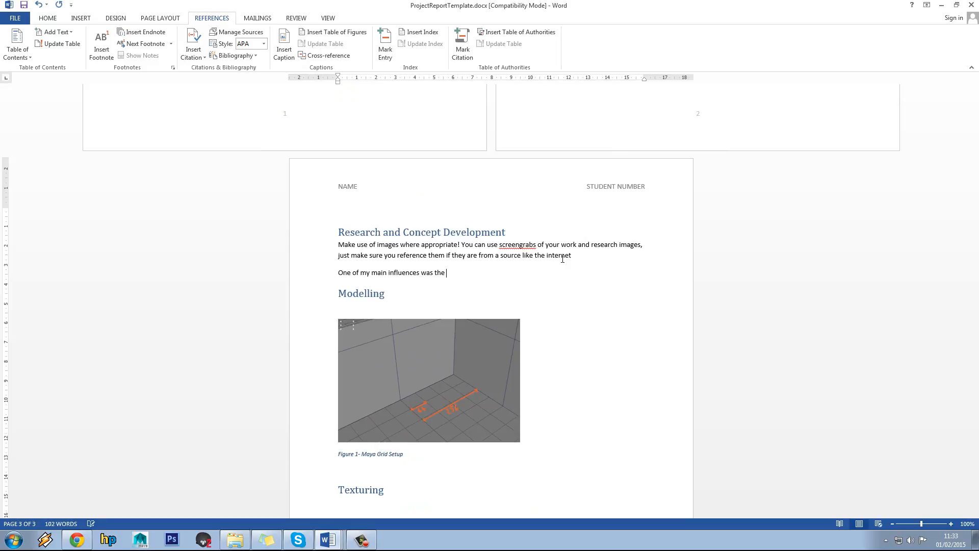
pyautogui.write('game Mario Kart 64')
pyautogui.press('BackSpace')
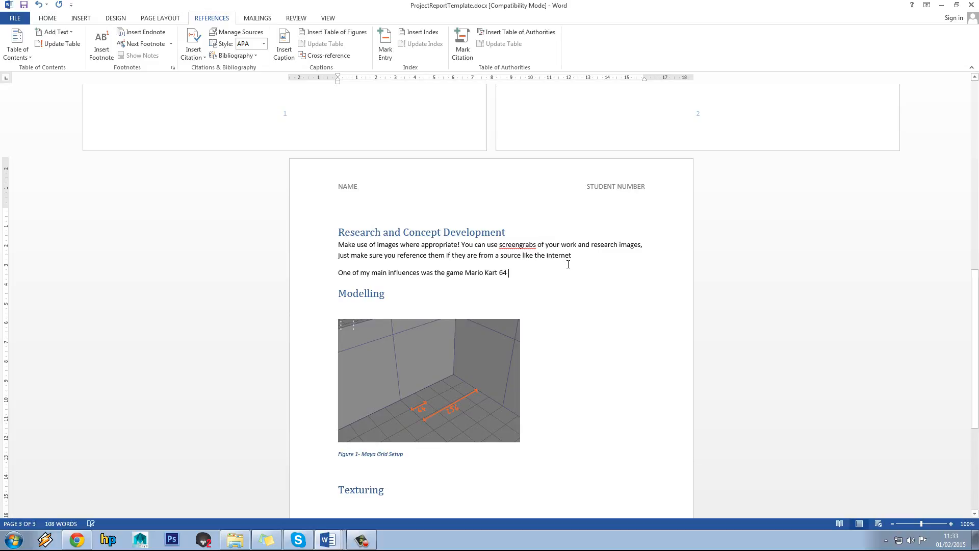
# Start a new citation source after "Mario Kart 64", review the available source types and choose Book
pyautogui.click(197, 59)
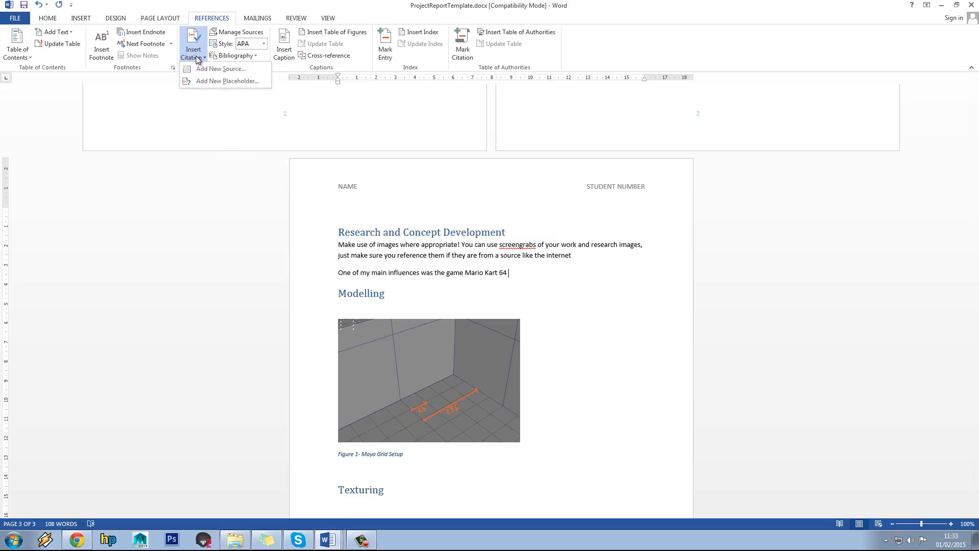
pyautogui.click(196, 50)
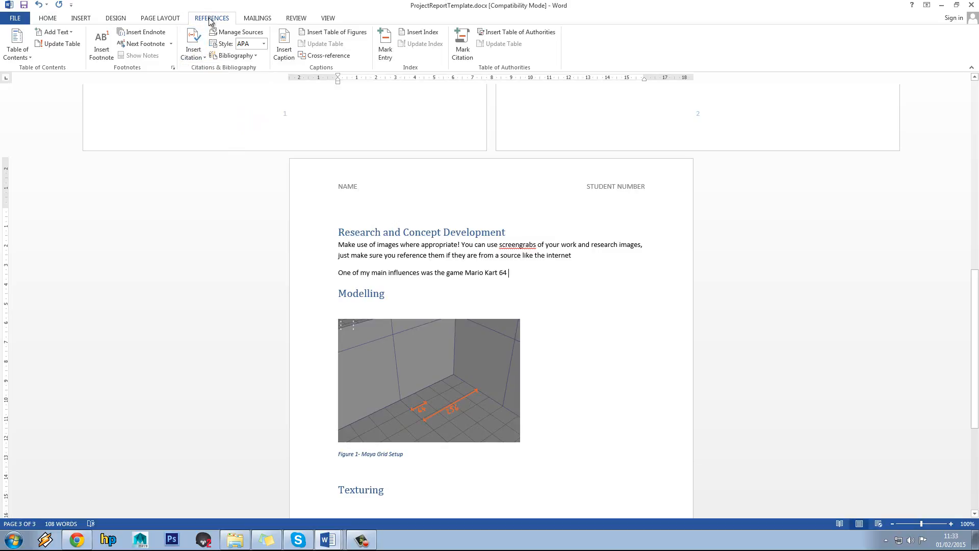
pyautogui.click(194, 59)
pyautogui.click(227, 69)
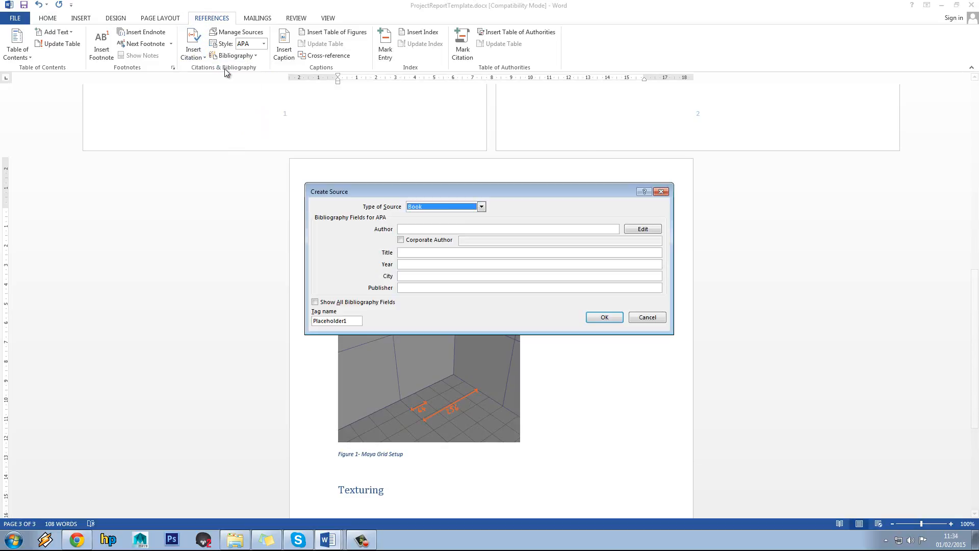
pyautogui.click(472, 207)
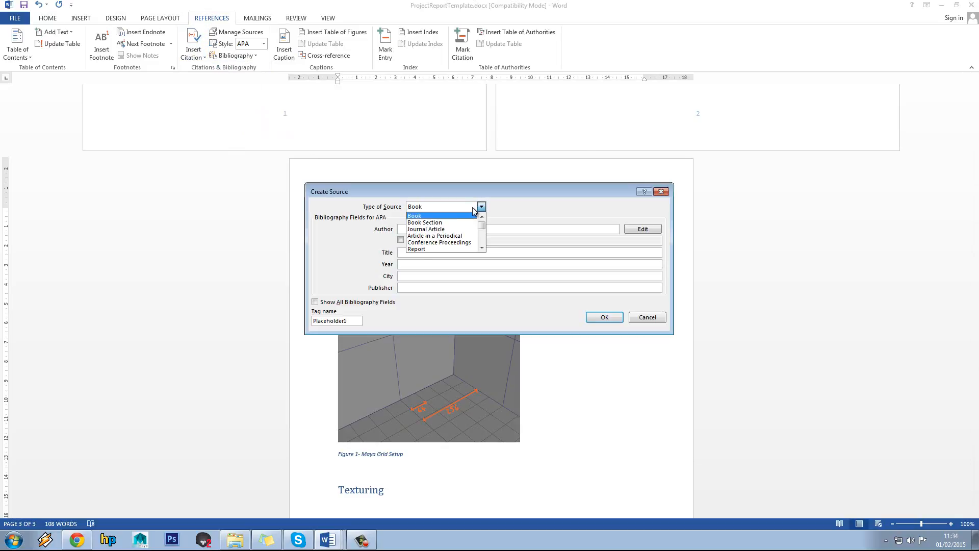
pyautogui.moveTo(481, 221)
pyautogui.mouseDown()
pyautogui.moveTo(485, 250)
pyautogui.moveTo(479, 222)
pyautogui.mouseUp()
pyautogui.click(437, 217)
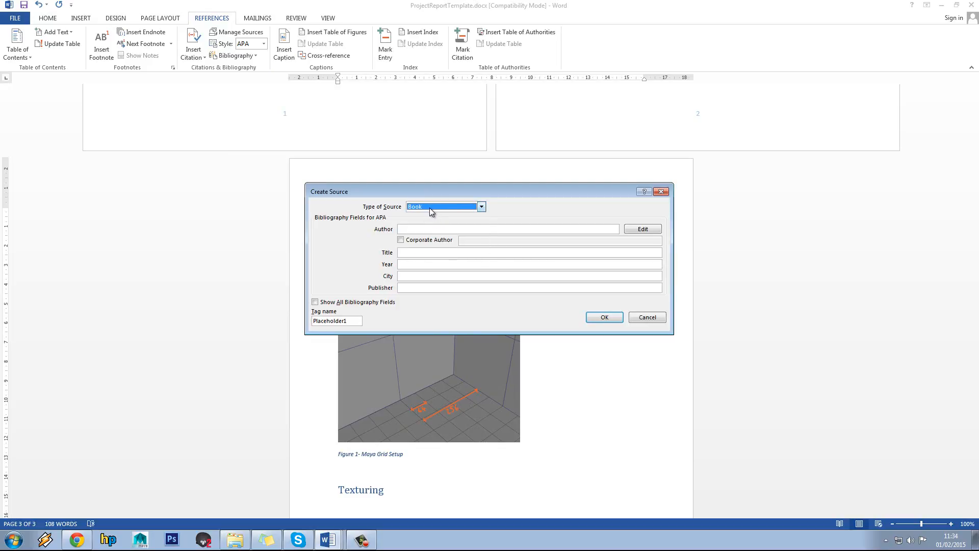
pyautogui.click(430, 211)
pyautogui.moveTo(482, 224)
pyautogui.mouseDown()
pyautogui.moveTo(483, 245)
pyautogui.moveTo(482, 231)
pyautogui.mouseUp()
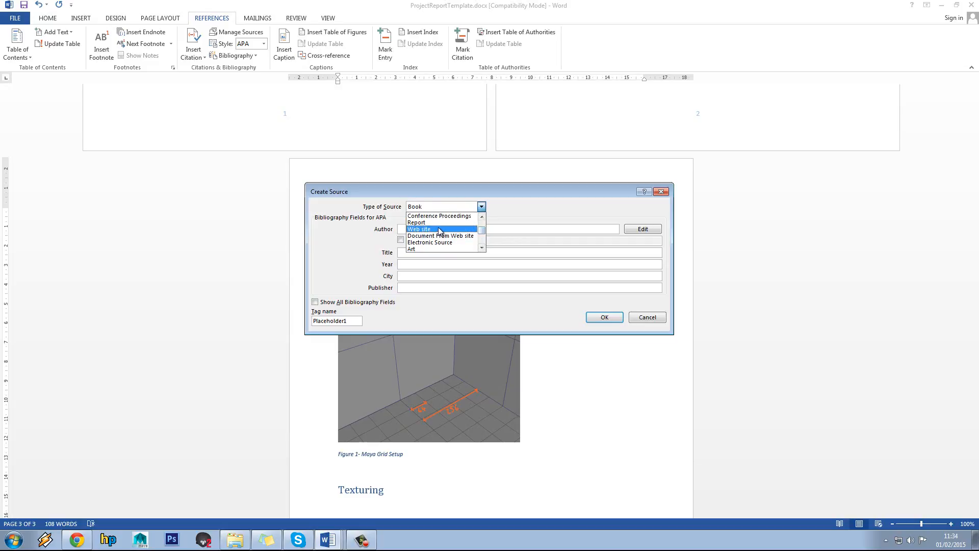
pyautogui.moveTo(483, 231); pyautogui.dragTo(483, 242)
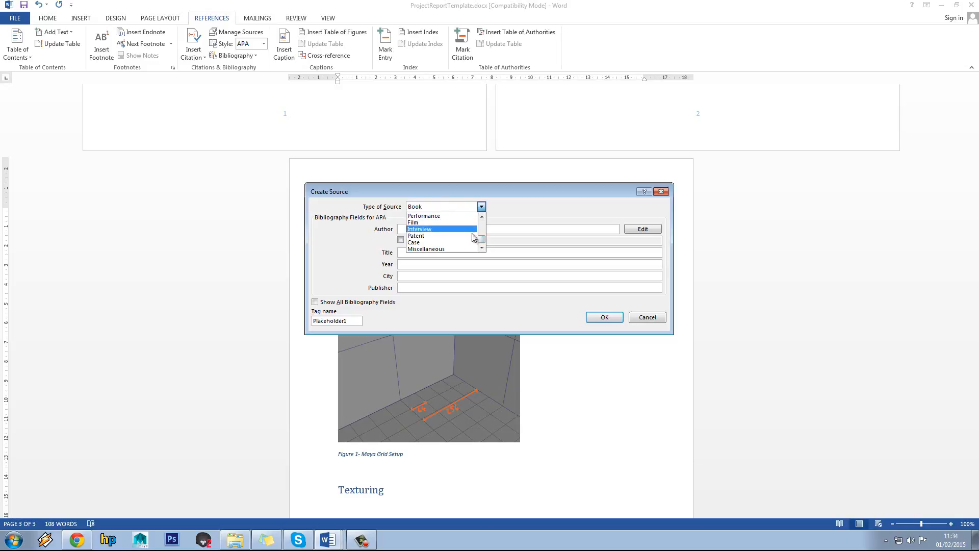
pyautogui.moveTo(483, 243); pyautogui.dragTo(482, 225)
pyautogui.click(437, 217)
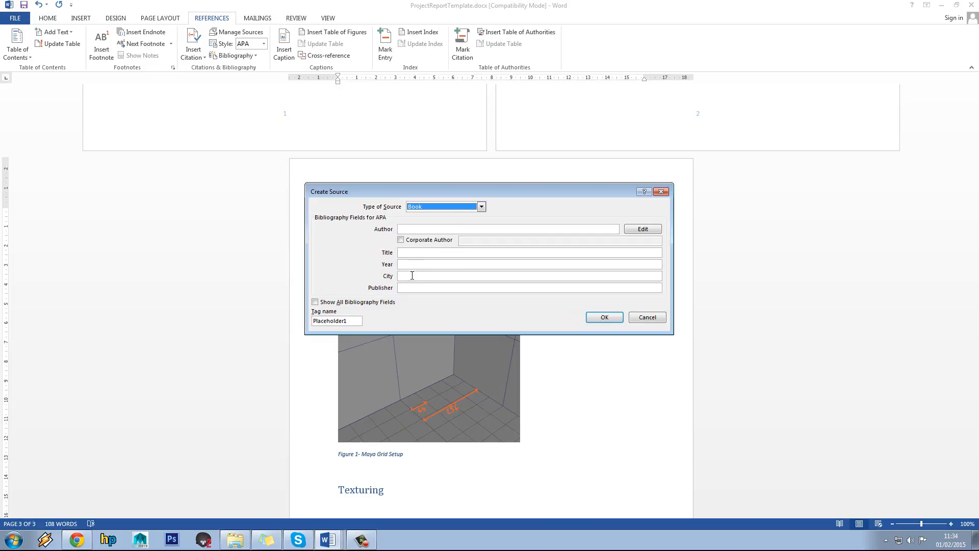
# Fill in the source's author as Nintendo, title as Mario Kart 64 and year as 1998
pyautogui.click(408, 229)
pyautogui.write('Nine')
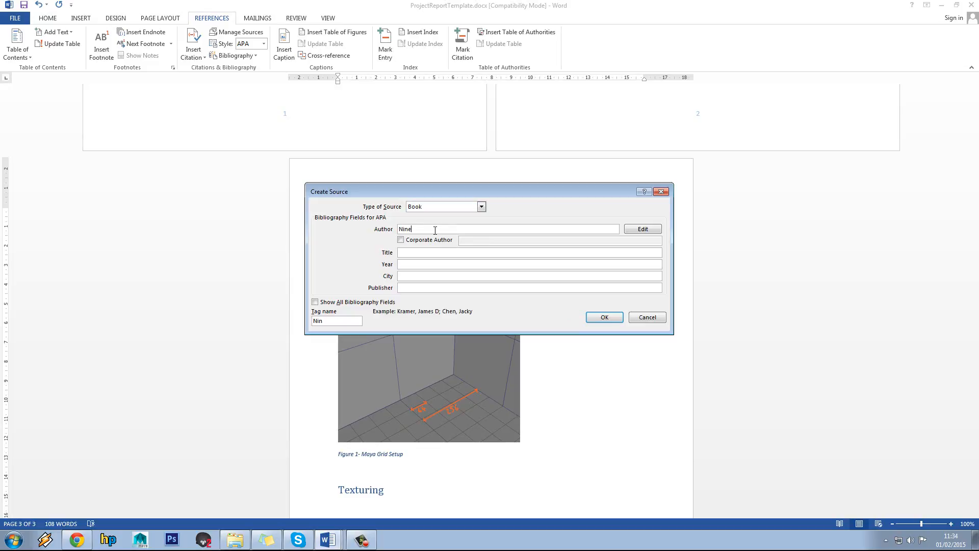
pyautogui.press('BackSpace')
pyautogui.write('tendo')
pyautogui.click(430, 251)
pyautogui.write('Mario Kart 64')
pyautogui.click(418, 263)
pyautogui.write('1998')
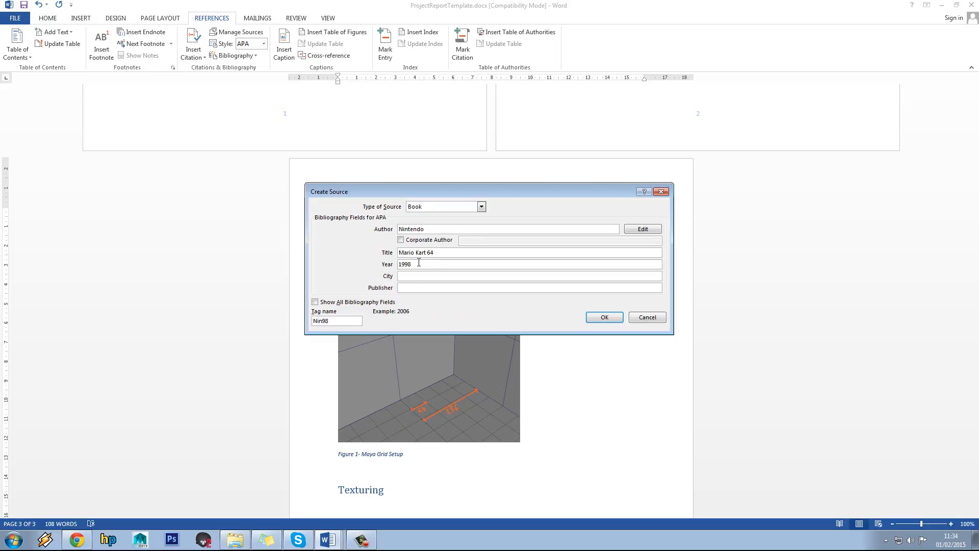
# Complete the source with city Tokyo, publisher Nintendo and corporate author Nintendo Ltd, and insert the citation
pyautogui.click(413, 274)
pyautogui.write('Tokyo')
pyautogui.click(436, 287)
pyautogui.write('Nintendo')
pyautogui.click(400, 239)
pyautogui.click(511, 240)
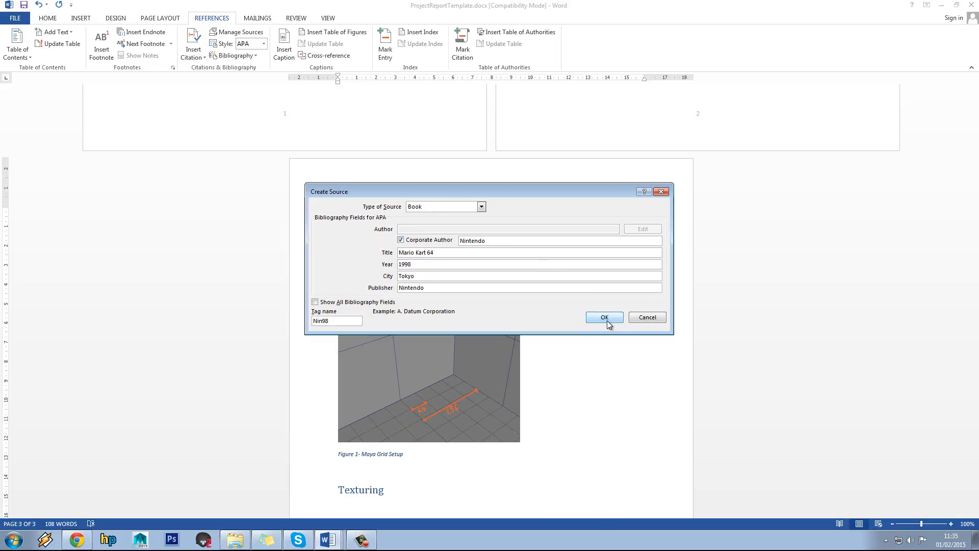
pyautogui.write('td')
pyautogui.click(605, 316)
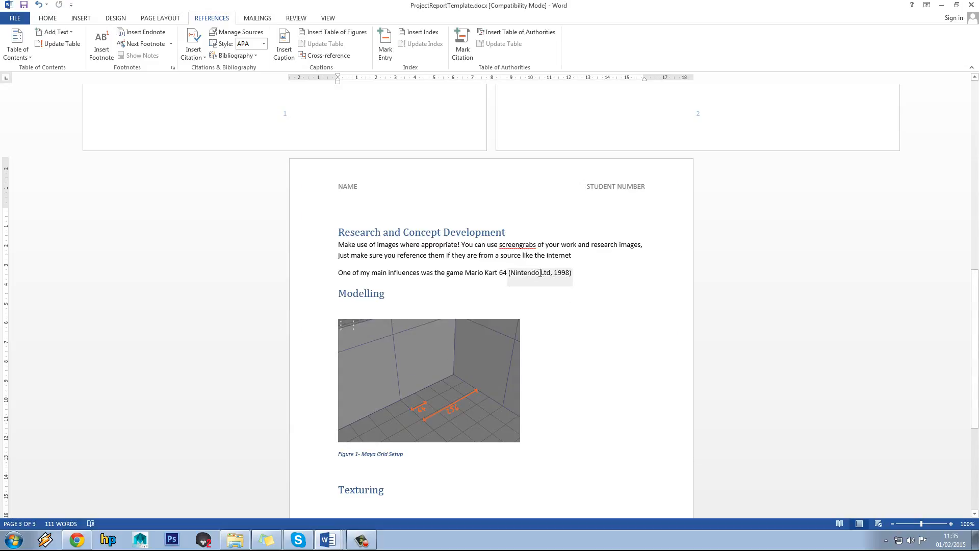
# Start a new line of body text under the Texturing heading with "Using a l"
pyautogui.scroll(-3, 554, 296)
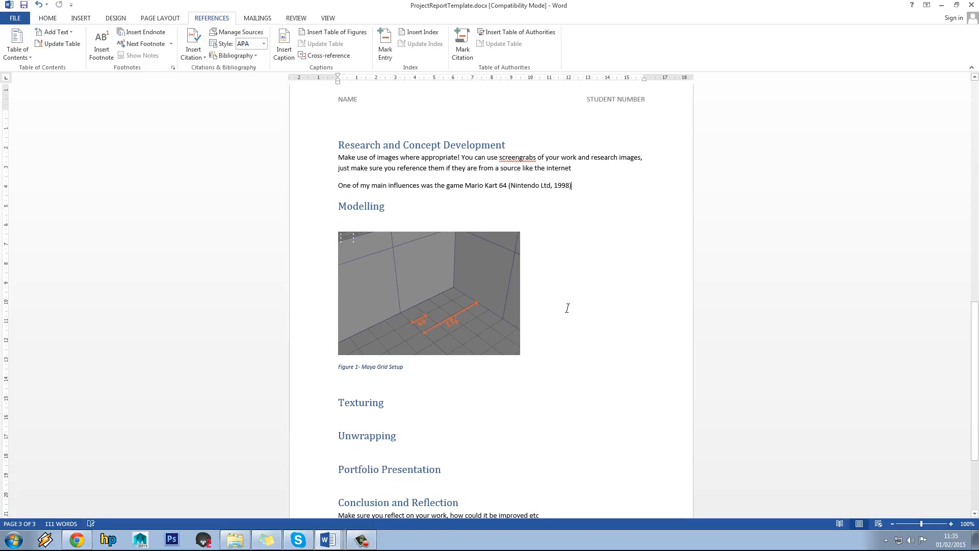
pyautogui.scroll(-3, 336, 123)
pyautogui.click(397, 293)
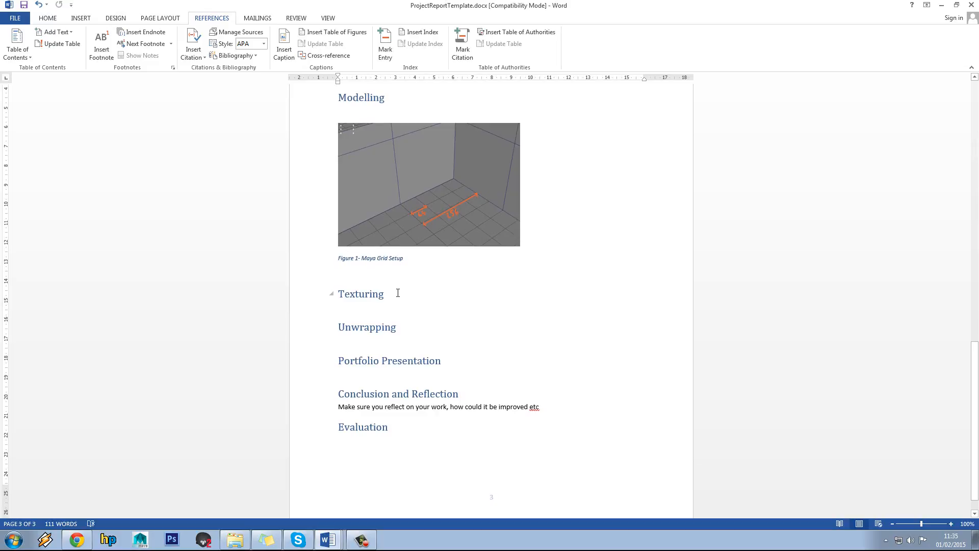
pyautogui.press('Return')
pyautogui.write('Using a l')
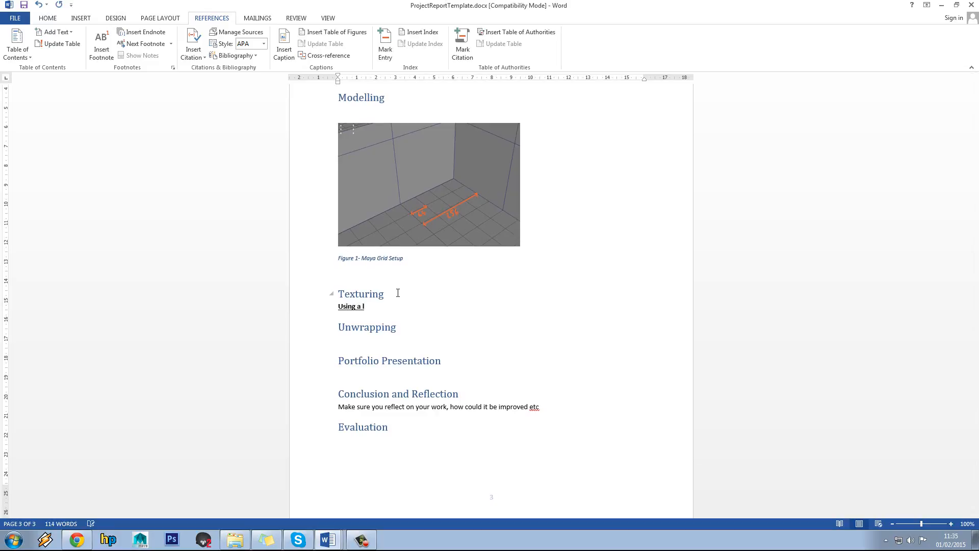
# Remove the bold and underline formatting from the new line under Texturing
pyautogui.tripleClick(343, 306)
pyautogui.click(48, 18)
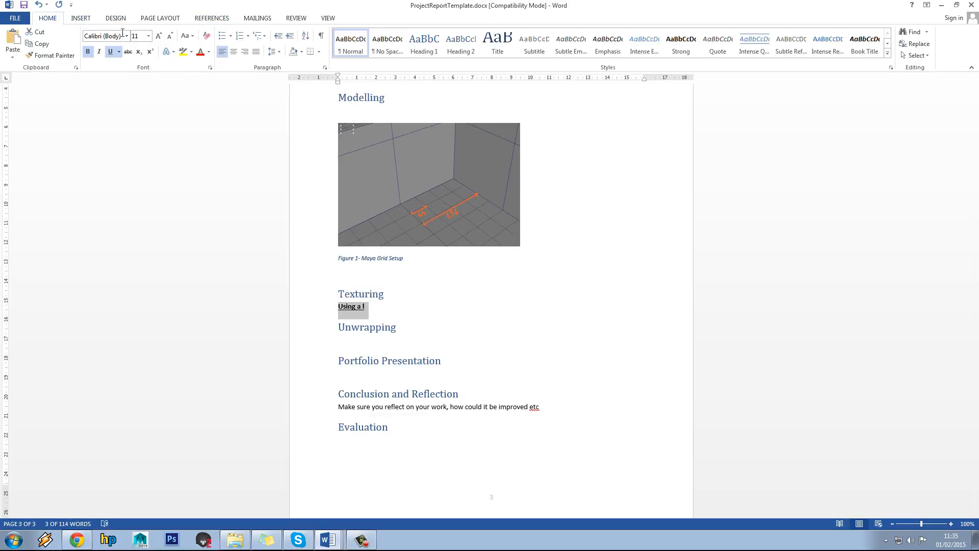
pyautogui.click(119, 51)
pyautogui.click(88, 52)
pyautogui.click(87, 51)
pyautogui.click(110, 52)
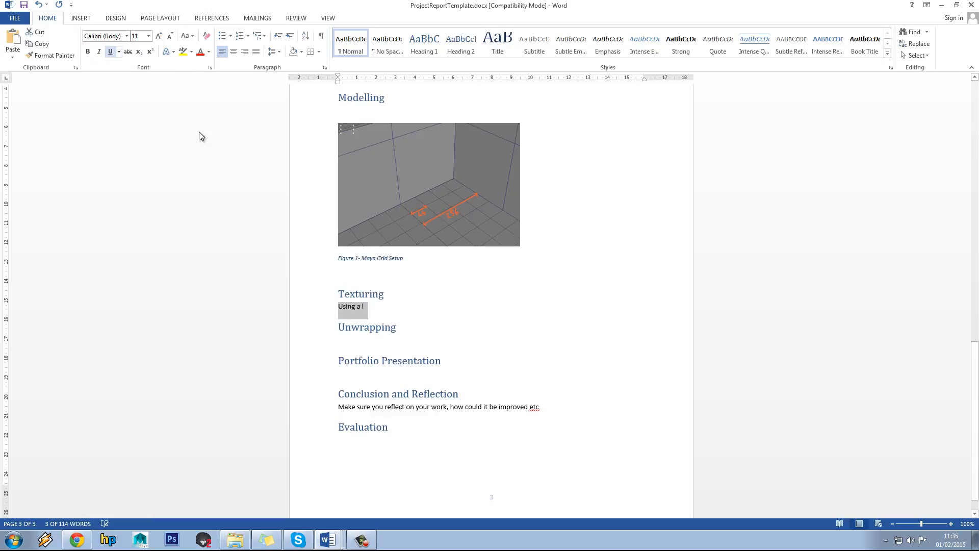
# Rewrite the Texturing line to read "Using Mario Kart 64 as a texture reference"
pyautogui.click(368, 307)
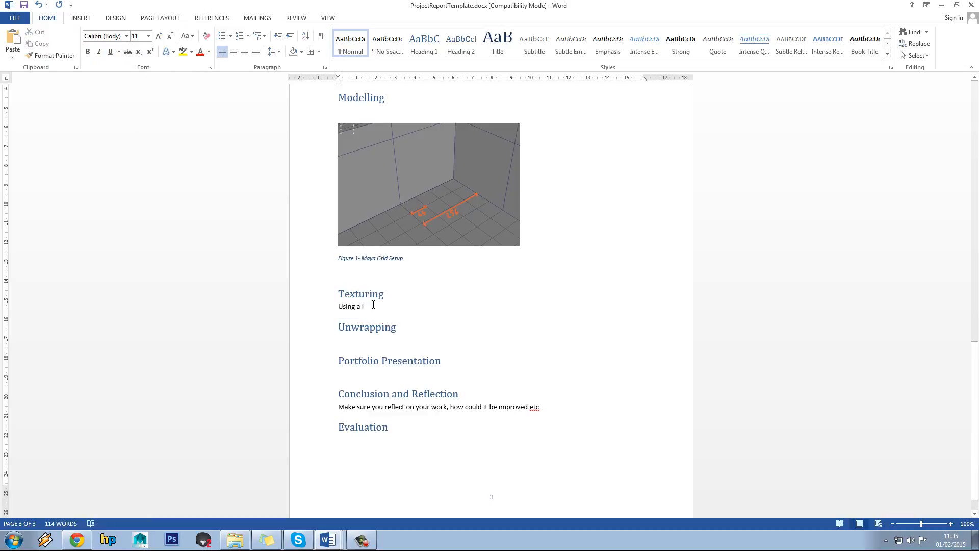
pyautogui.press('BackSpace')
pyautogui.press('BackSpace')
pyautogui.press('BackSpace')
pyautogui.write('Mar')
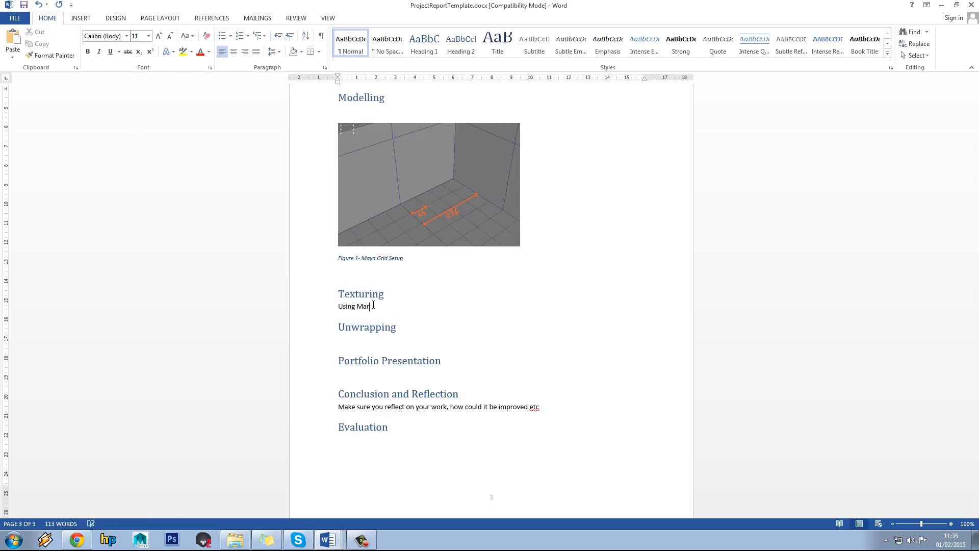
pyautogui.write('io Kart 64 as a texture reference')
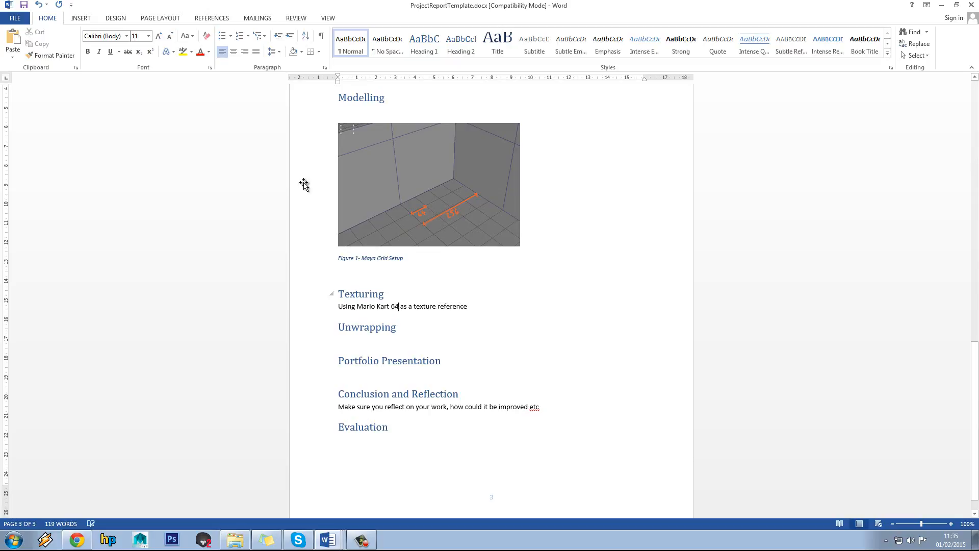
# Insert the existing Nintendo Ltd, Mario Kart 64 (1998) citation after "Mario Kart 64" in the Texturing line
pyautogui.click(123, 19)
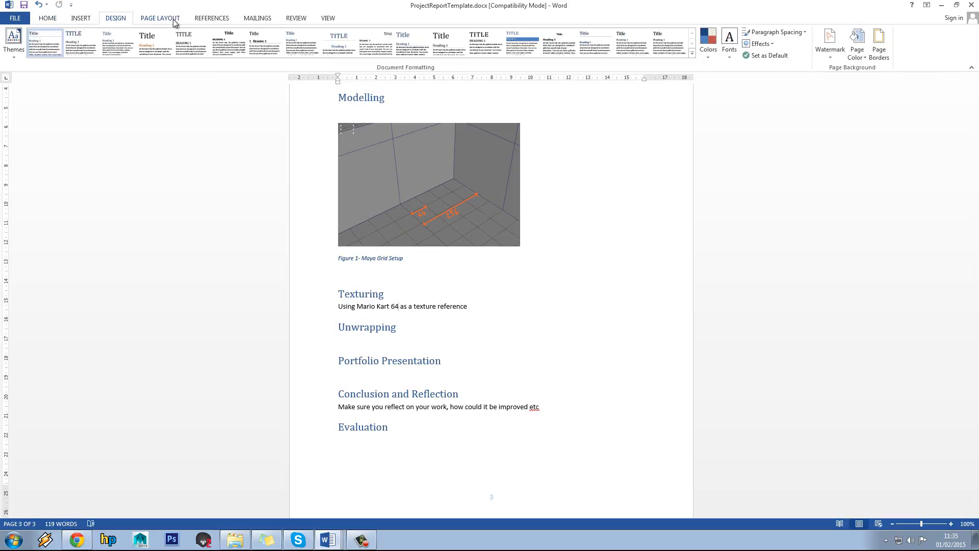
pyautogui.click(53, 19)
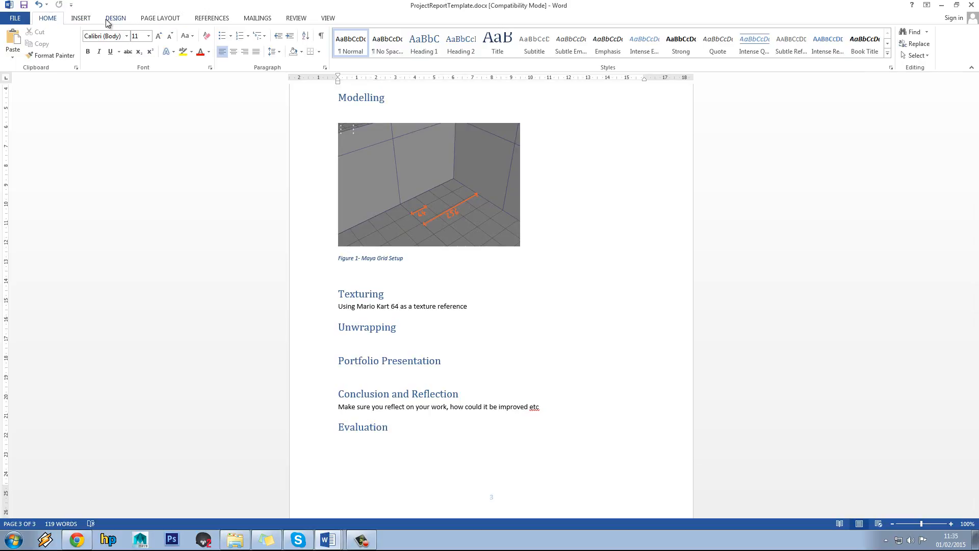
pyautogui.click(224, 20)
pyautogui.click(194, 55)
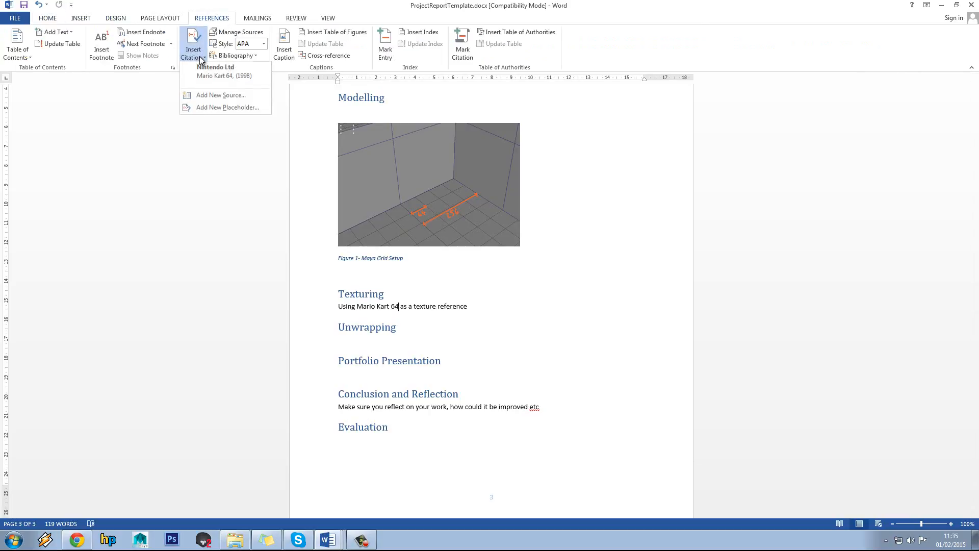
pyautogui.click(224, 77)
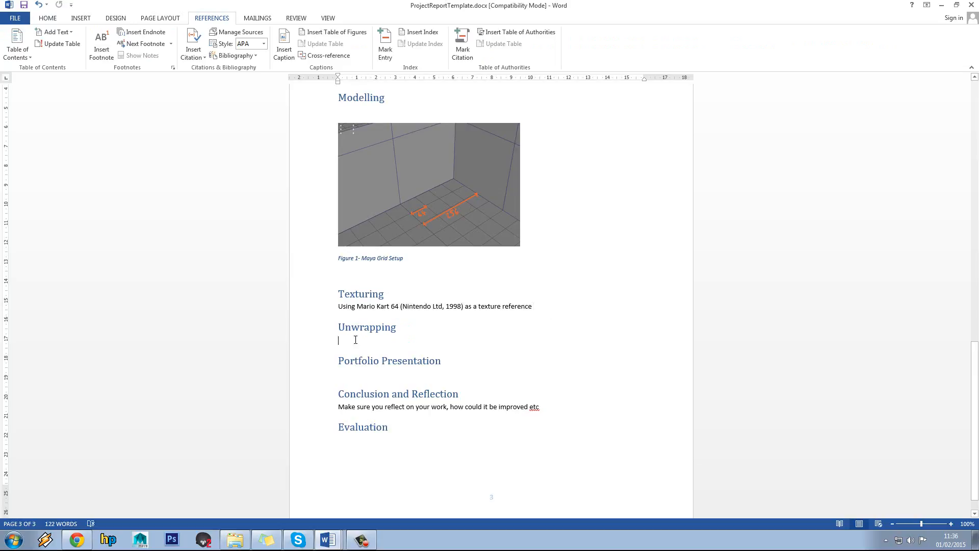
# Add a page break below the Evaluation heading and insert the built-in Bibliography on the new page
pyautogui.scroll(-1, 386, 337)
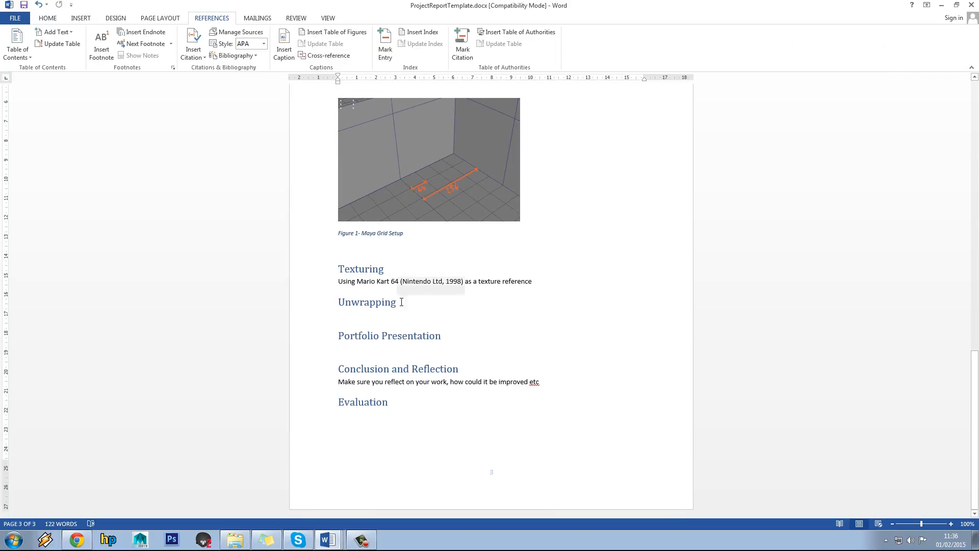
pyautogui.click(354, 319)
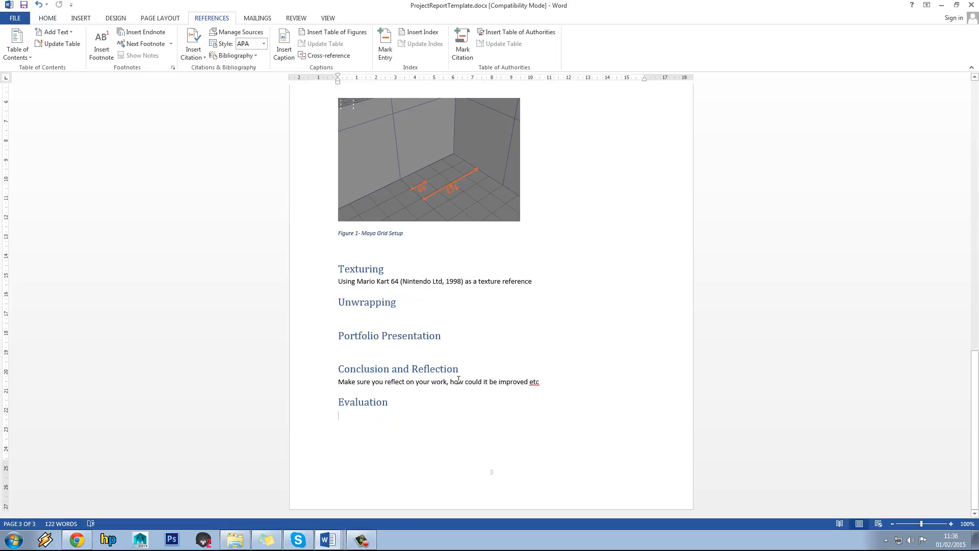
pyautogui.hotkey('ctrl', 'Return')
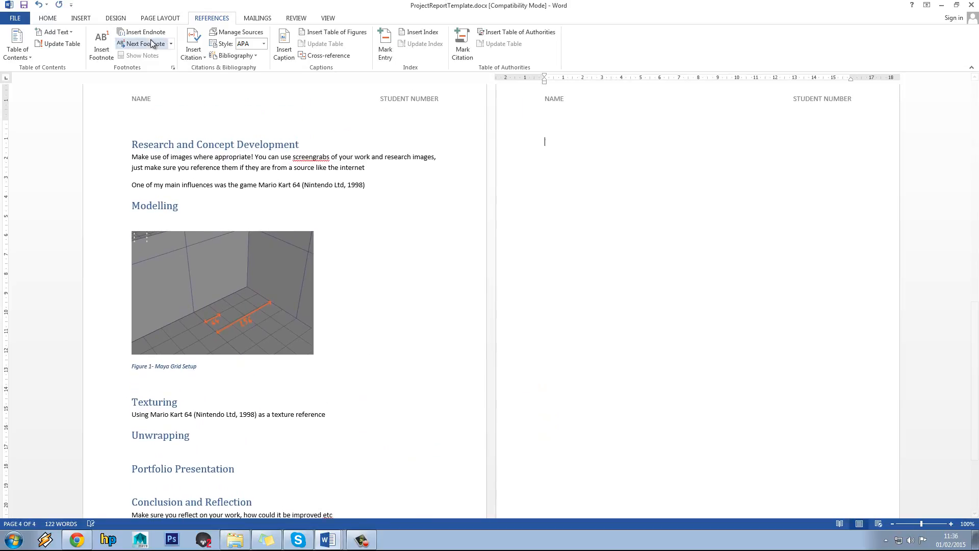
pyautogui.click(122, 21)
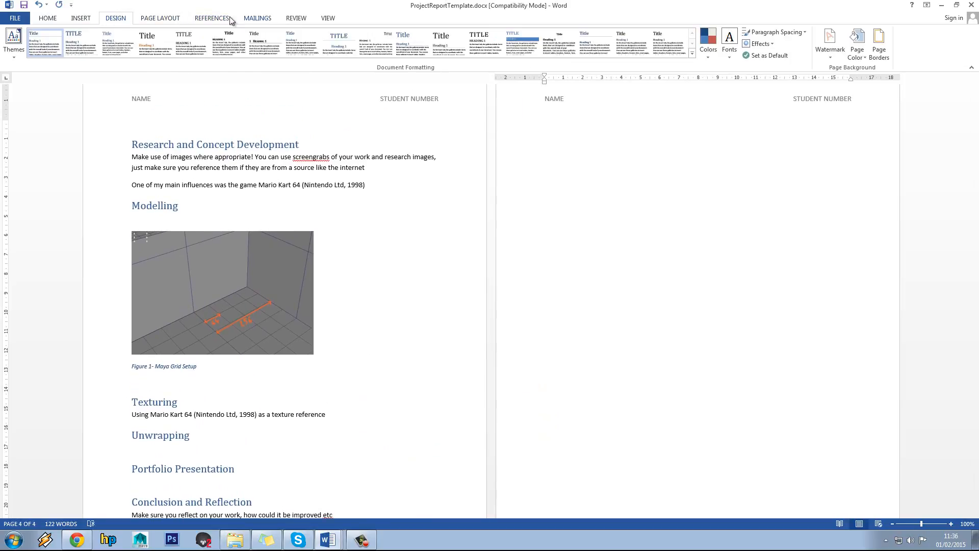
pyautogui.click(202, 21)
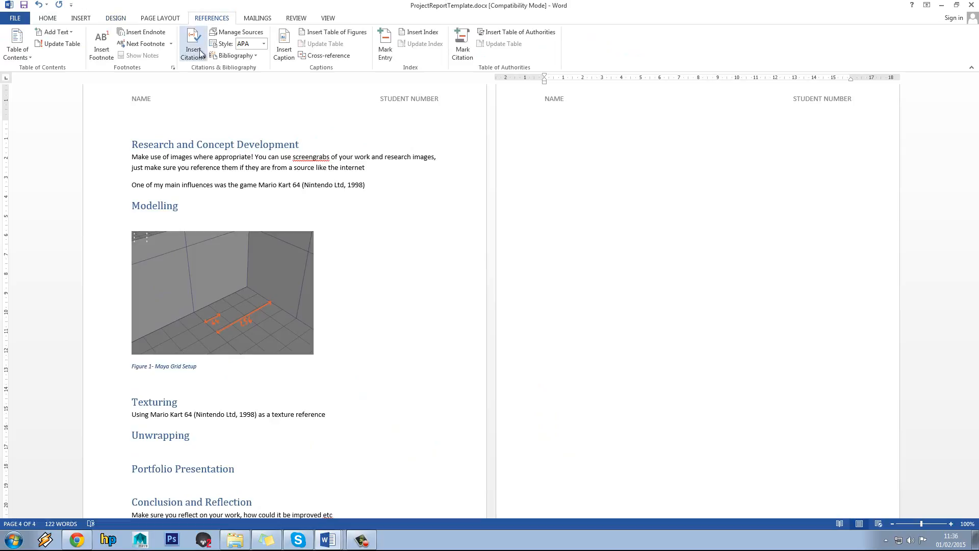
pyautogui.click(236, 55)
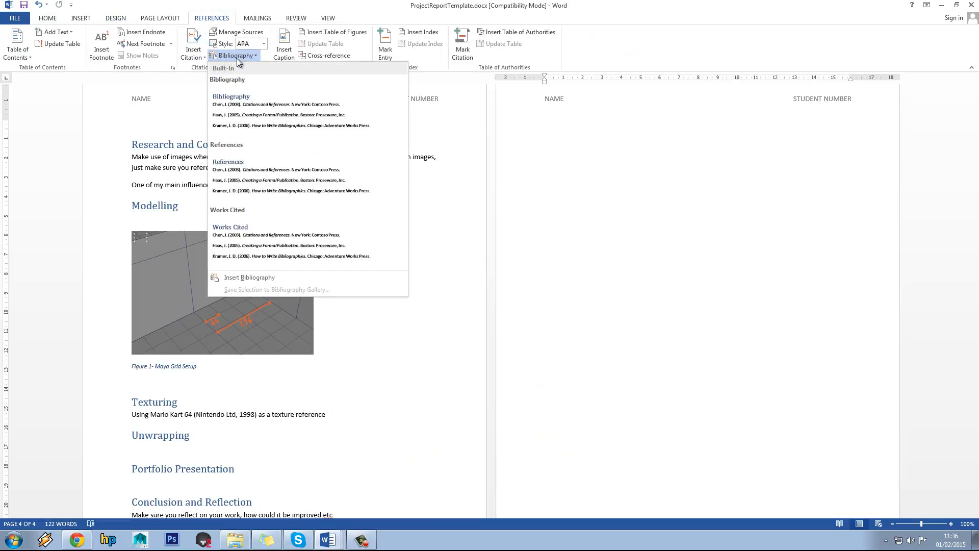
pyautogui.click(249, 117)
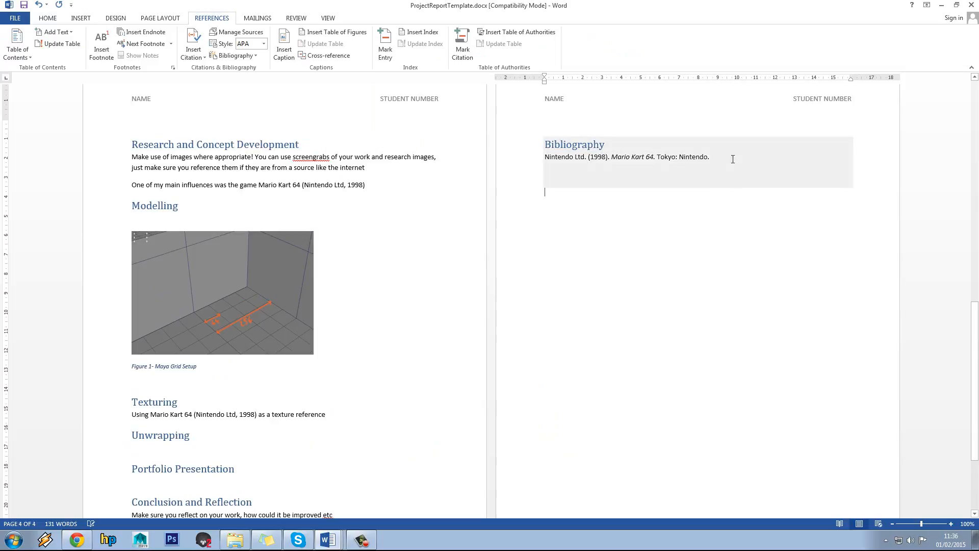
# Change the document's citation and bibliography style to Harvard - Anglia 2008
pyautogui.scroll(-5, 247, 214)
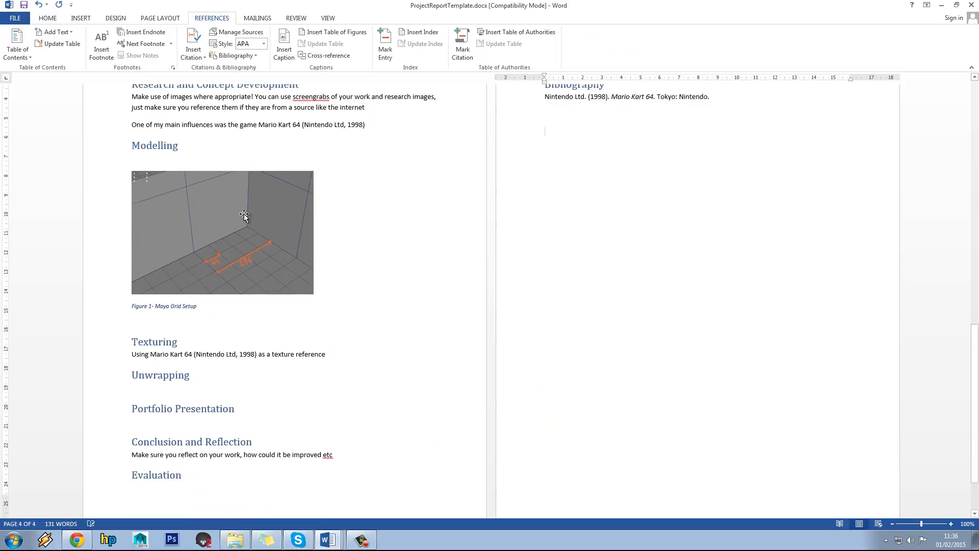
pyautogui.scroll(12, 250, 282)
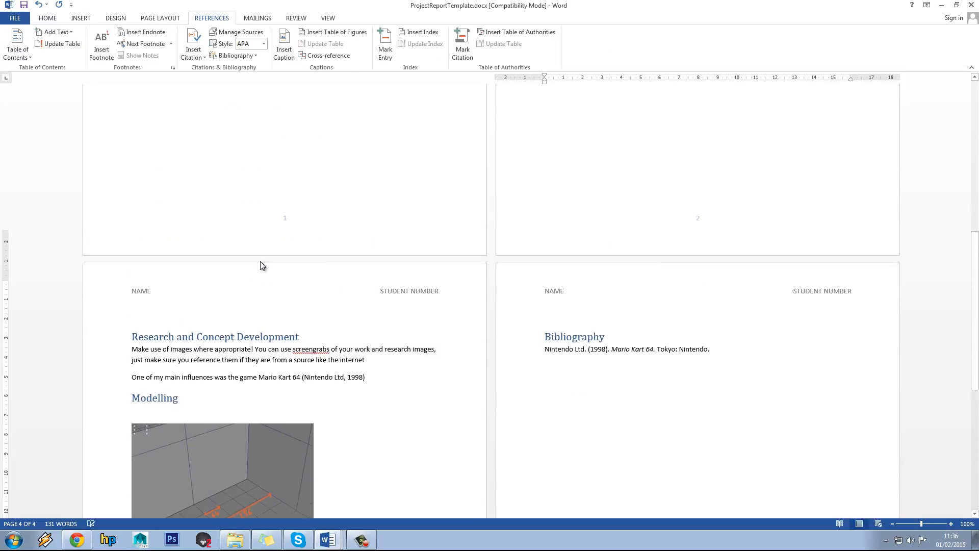
pyautogui.scroll(-4, 262, 264)
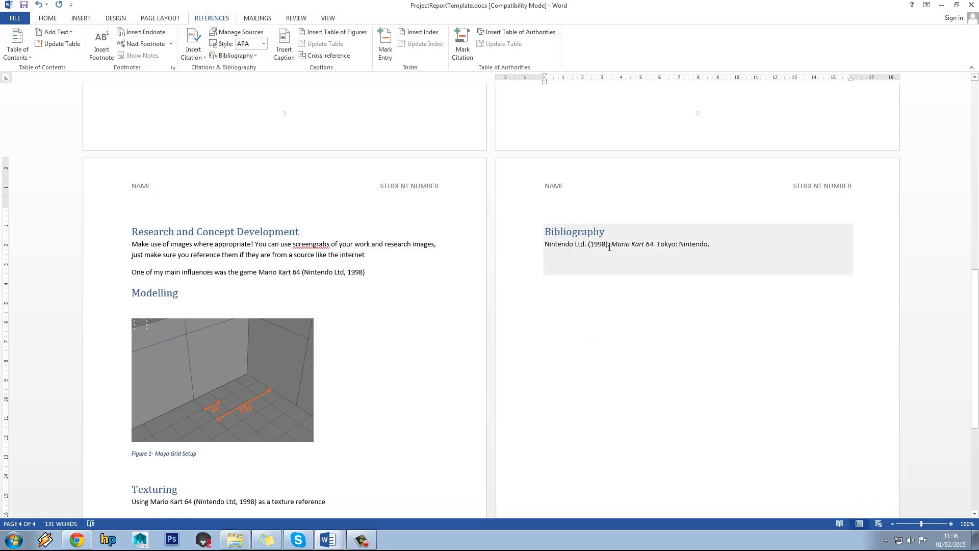
pyautogui.scroll(-4, 448, 197)
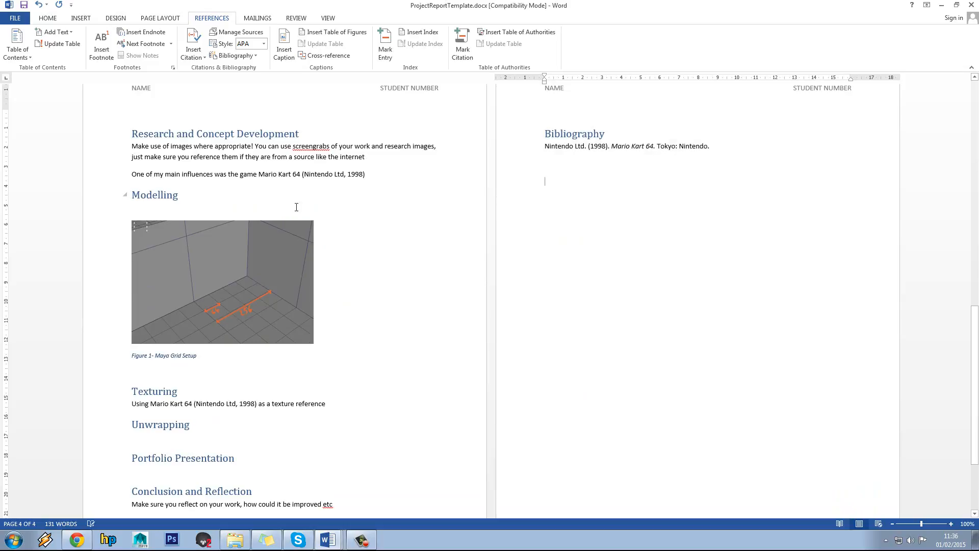
pyautogui.scroll(-5, 245, 332)
pyautogui.scroll(5, 519, 178)
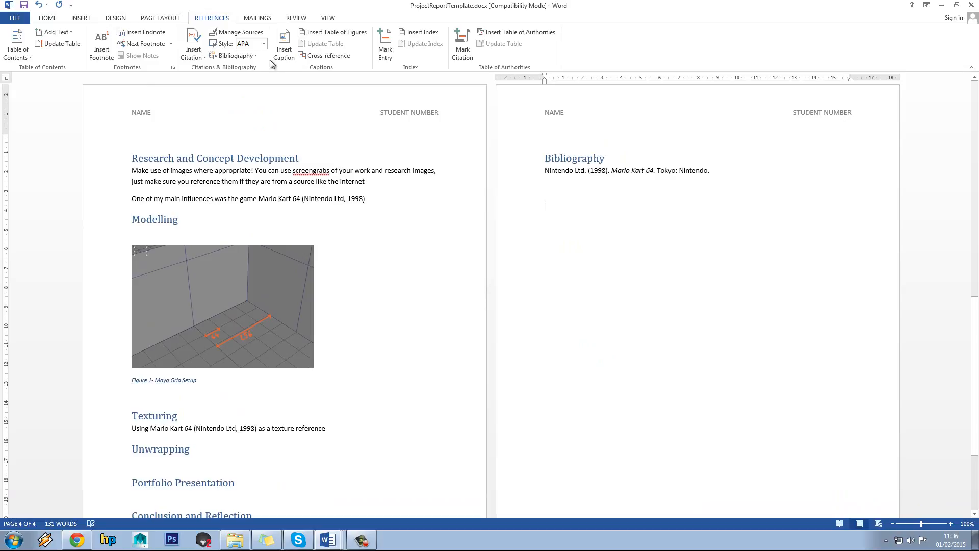
pyautogui.click(265, 45)
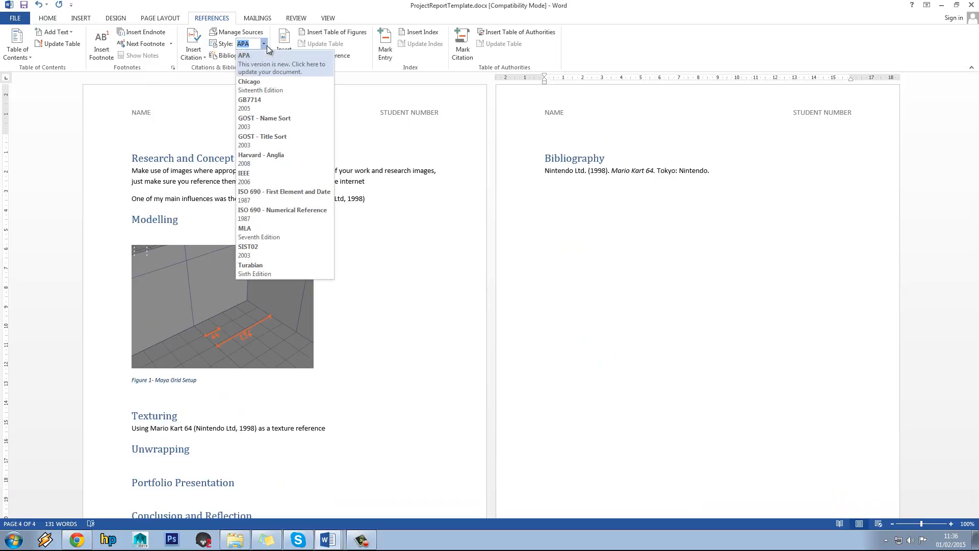
pyautogui.click(293, 159)
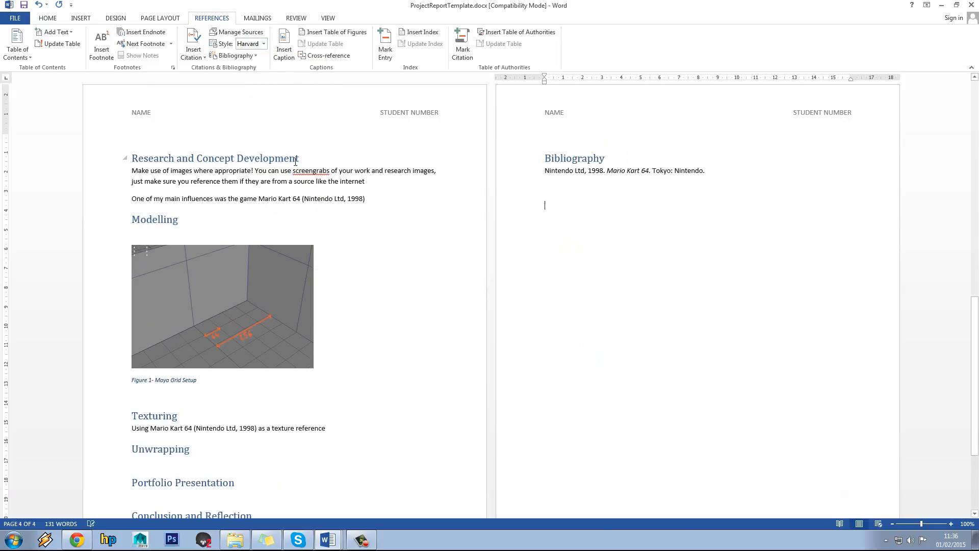
pyautogui.click(255, 44)
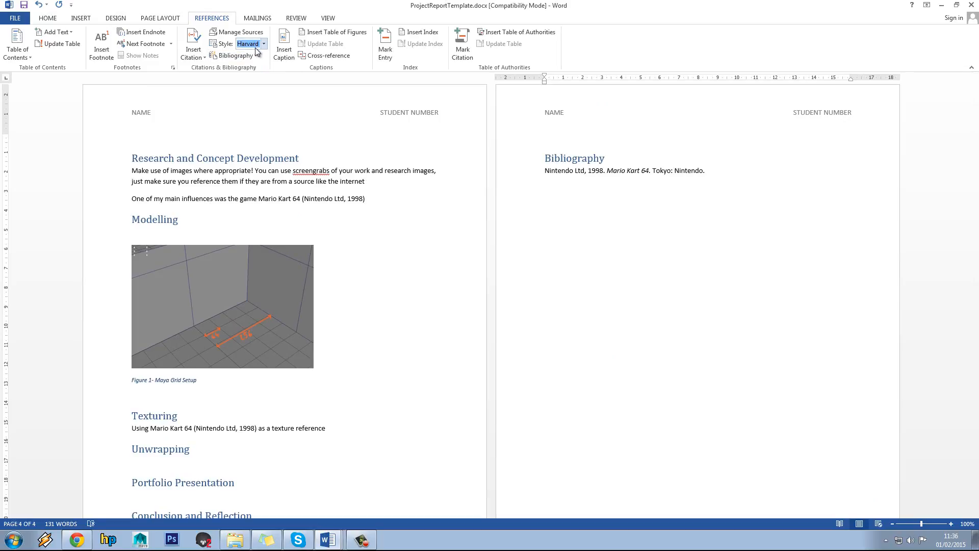
pyautogui.click(677, 247)
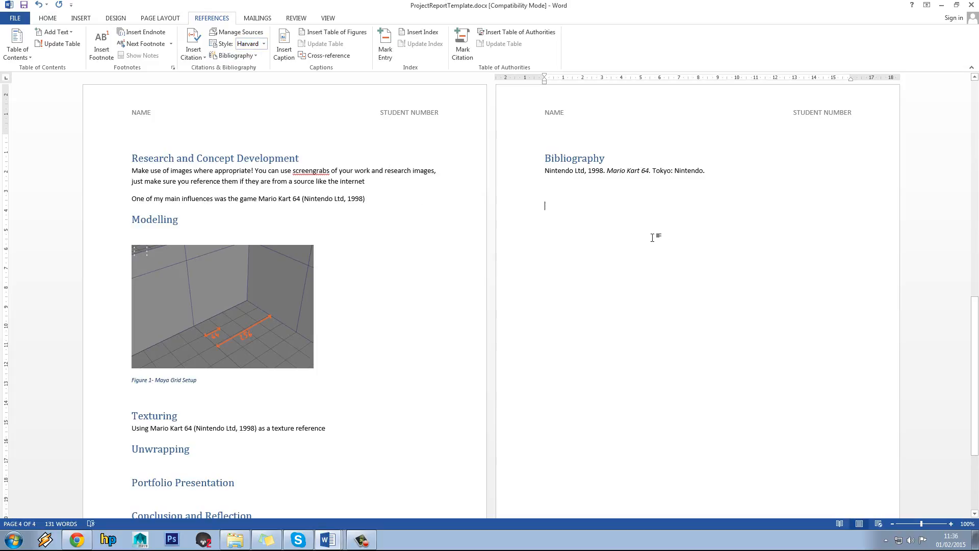
# Update the entire table of contents on page 2, including its entries as well as page numbers
pyautogui.scroll(-3, 647, 235)
pyautogui.scroll(15, 641, 230)
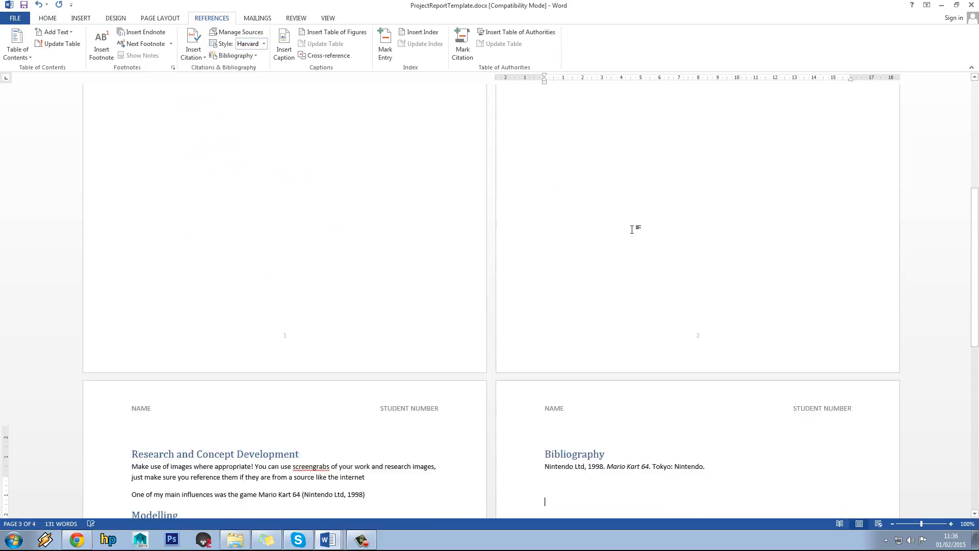
pyautogui.click(576, 210)
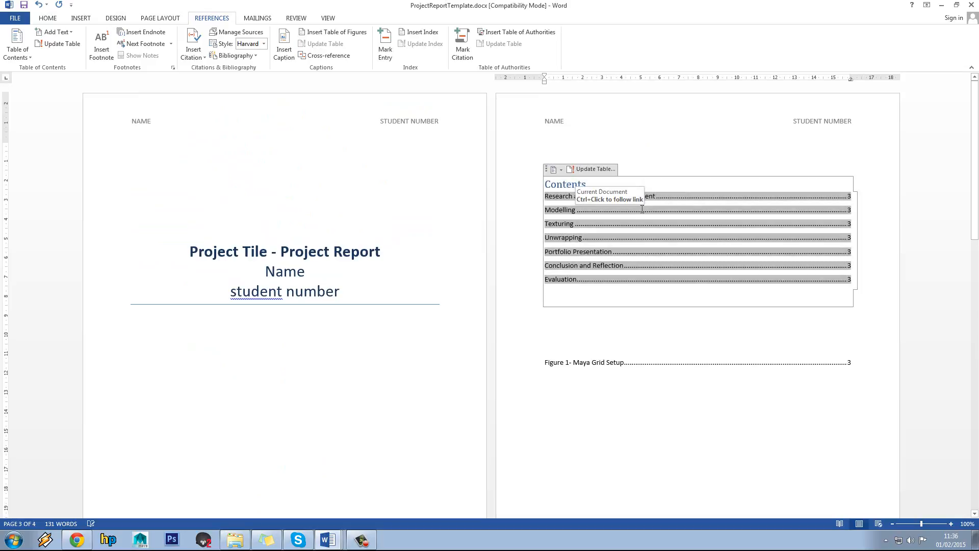
pyautogui.click(598, 169)
pyautogui.click(457, 268)
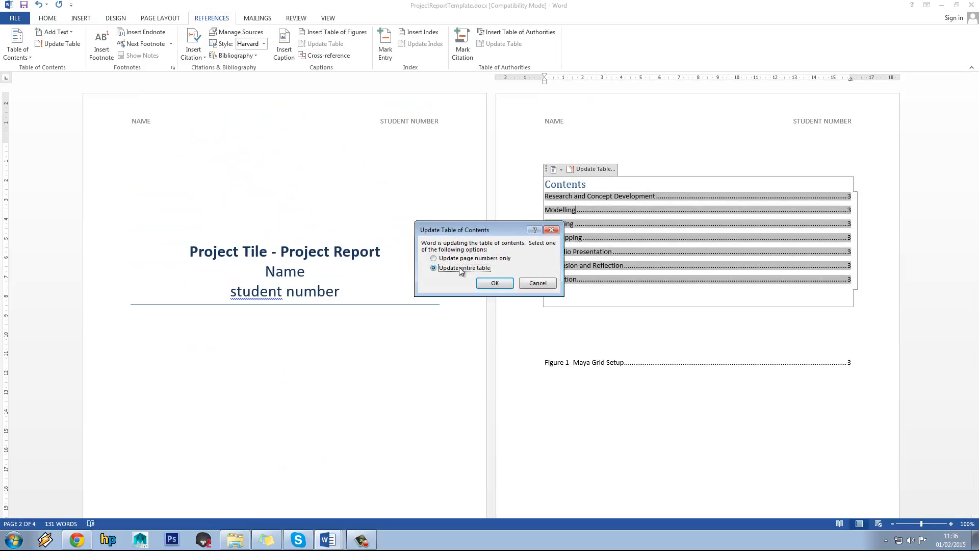
pyautogui.click(504, 284)
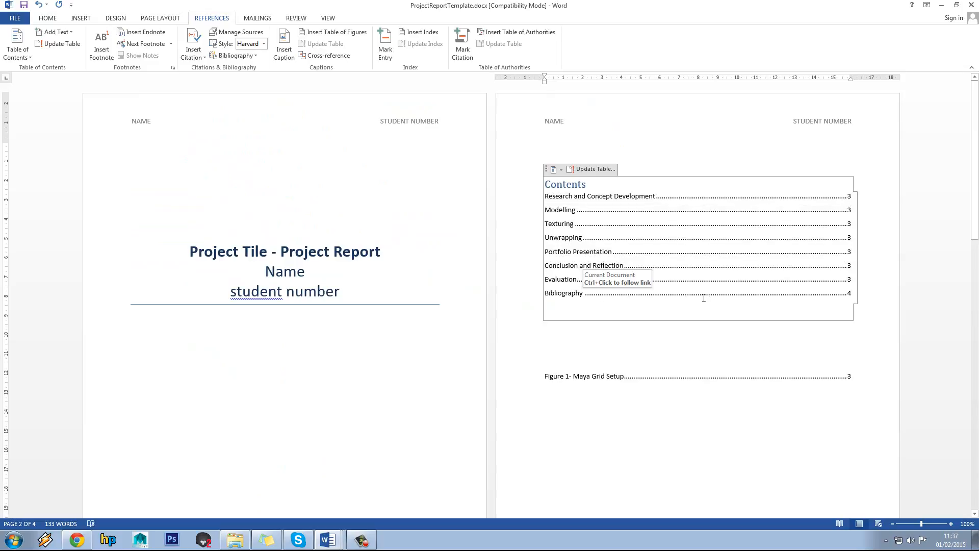
pyautogui.scroll(-3, 632, 285)
pyautogui.click(623, 301)
pyautogui.scroll(-11, 618, 261)
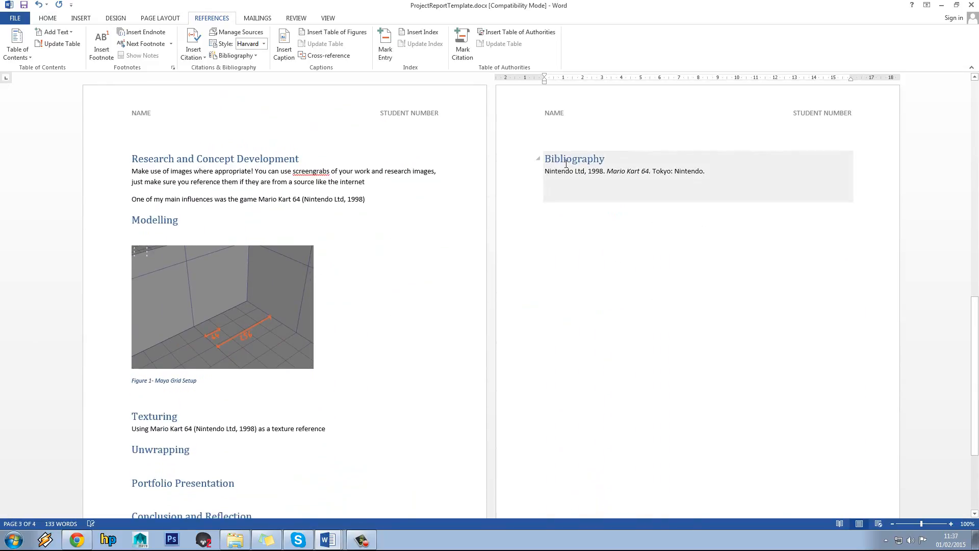
pyautogui.scroll(-4, 345, 192)
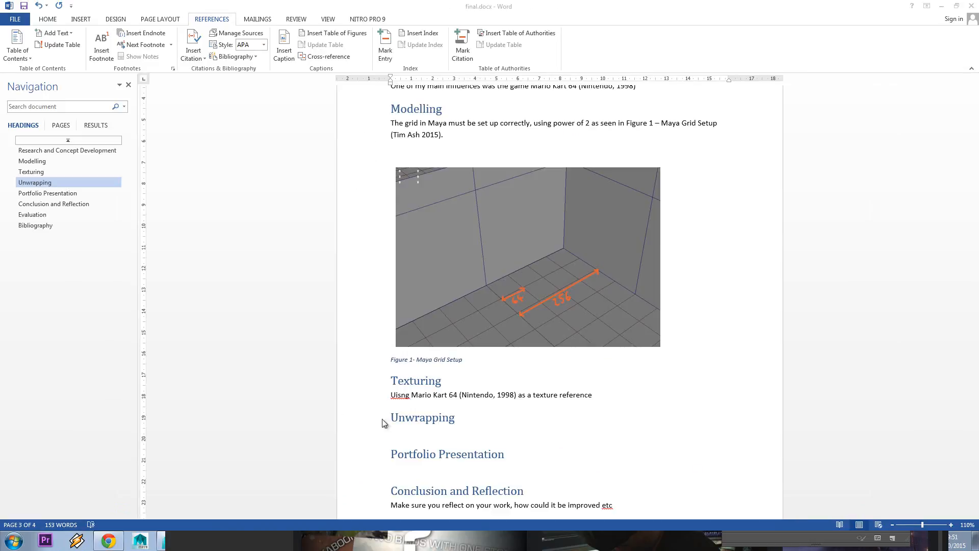
# Add the quotation “There are books of which the backs and covers are by far the best parts” under Unwrapping, enclosed in quotation marks
pyautogui.click(417, 438)
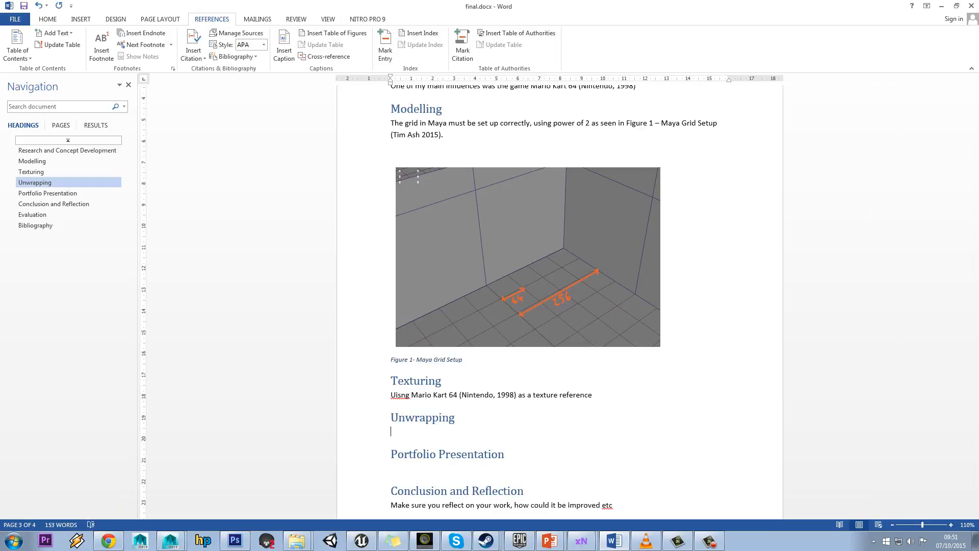
pyautogui.hotkey('alt', 'Tab')
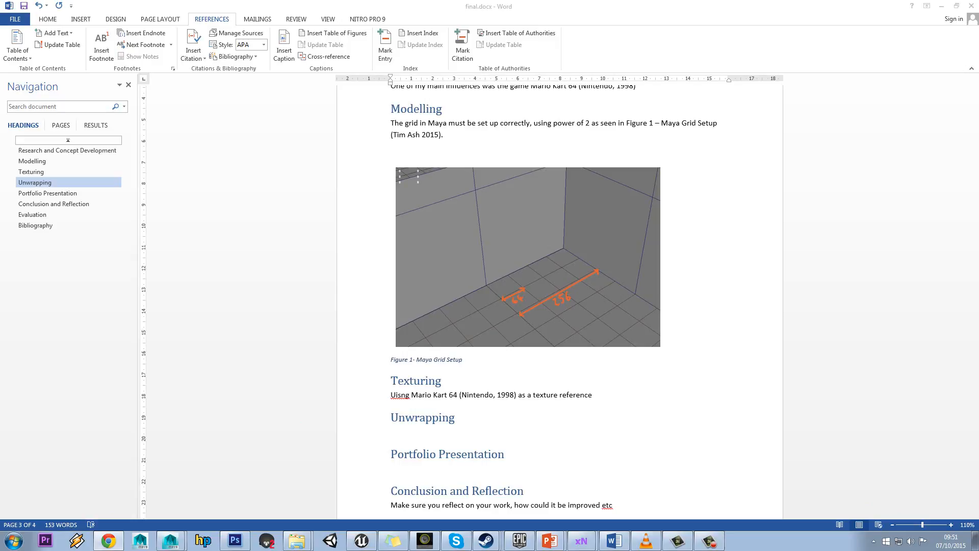
pyautogui.click(438, 435)
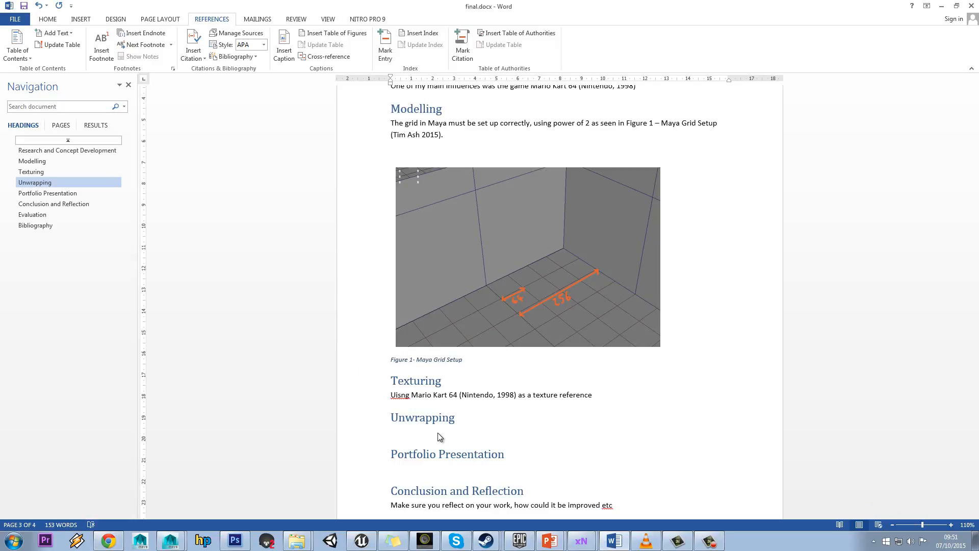
pyautogui.write('There are books of which the backs and covers are by far the best parts')
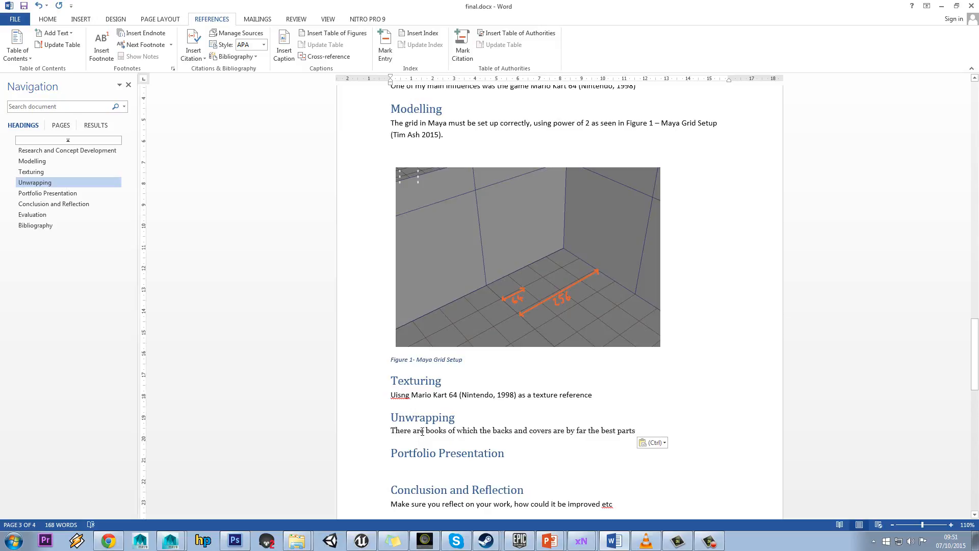
pyautogui.press('Home')
pyautogui.write('"')
pyautogui.click(641, 431)
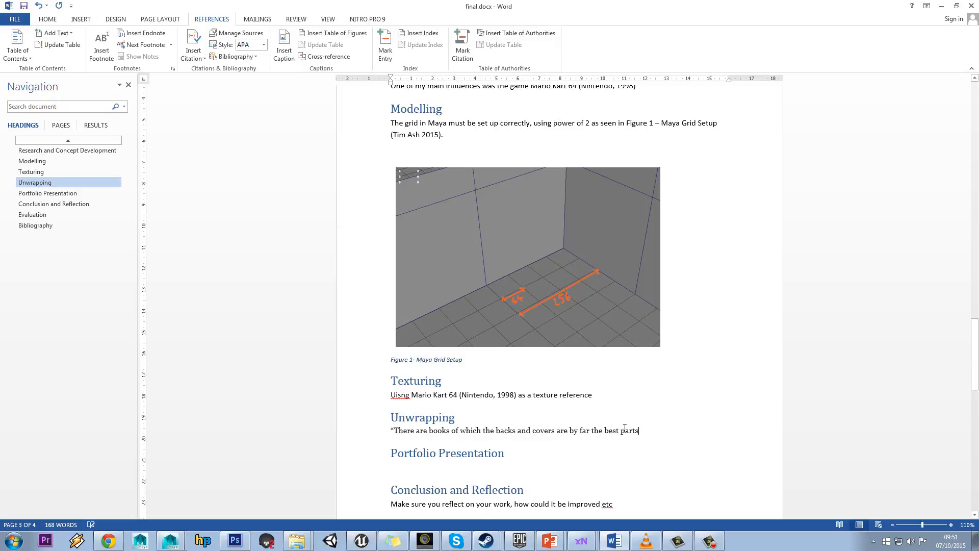
pyautogui.write('"')
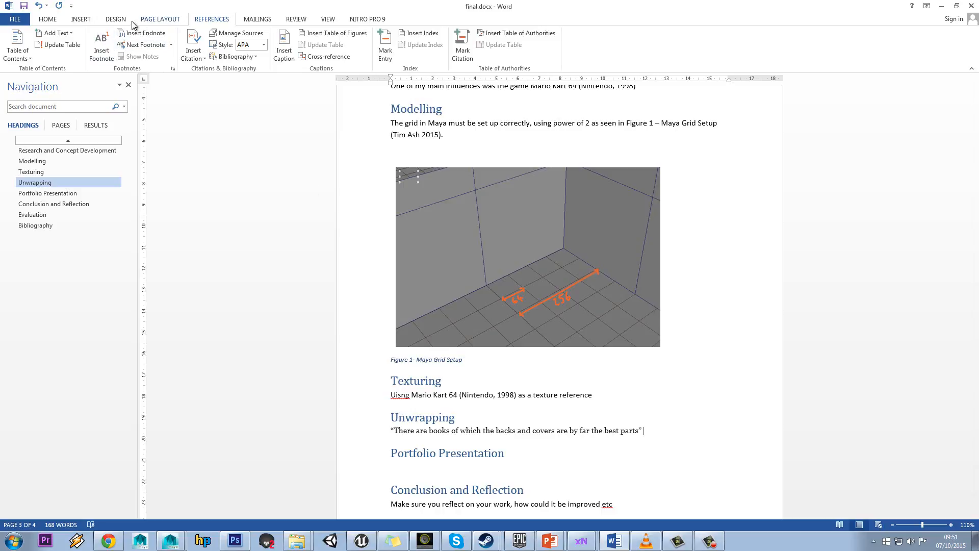
# Start a new Book source for a citation after the quotation, with author Charles Dickens and title Oliver Twist
pyautogui.click(197, 59)
pyautogui.click(233, 96)
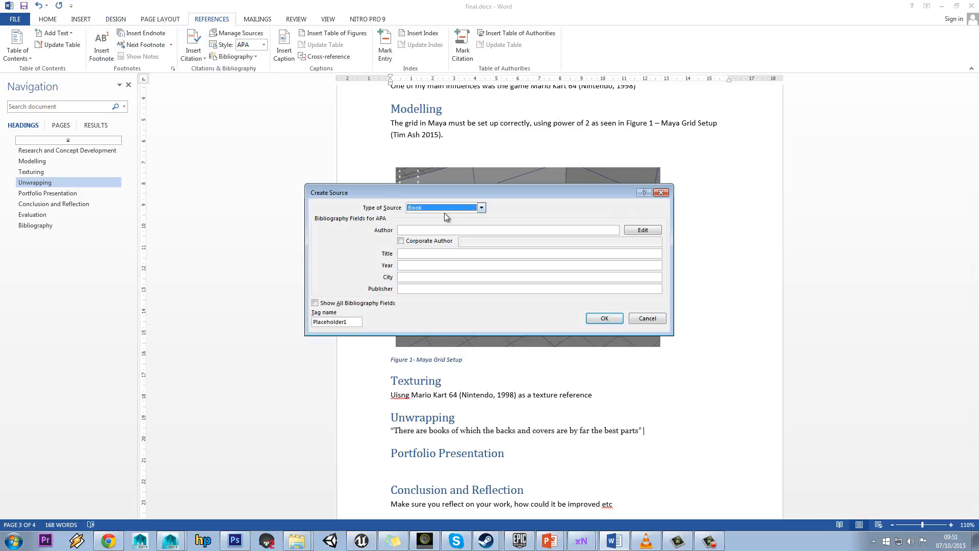
pyautogui.click(413, 230)
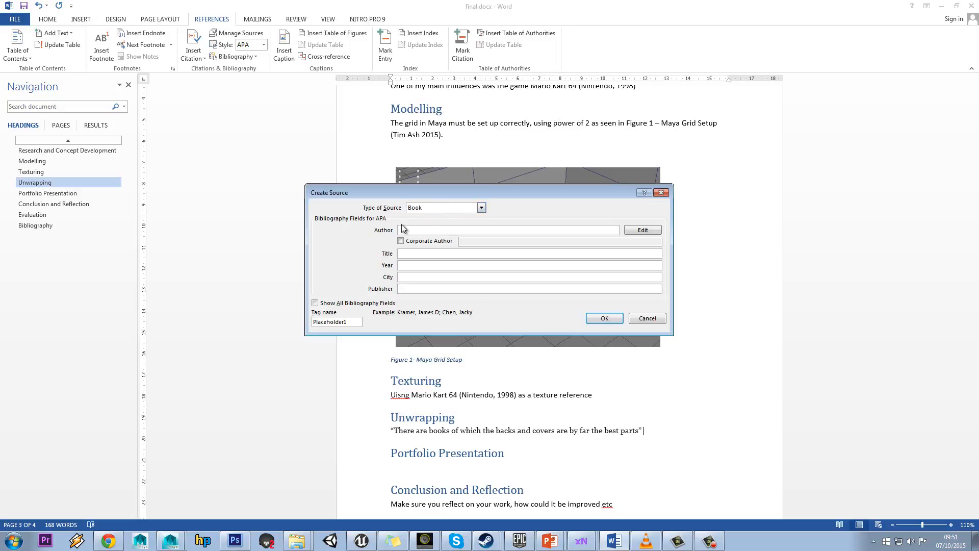
pyautogui.write('Charles Dickens')
pyautogui.click(418, 254)
pyautogui.write('Oliver Twist')
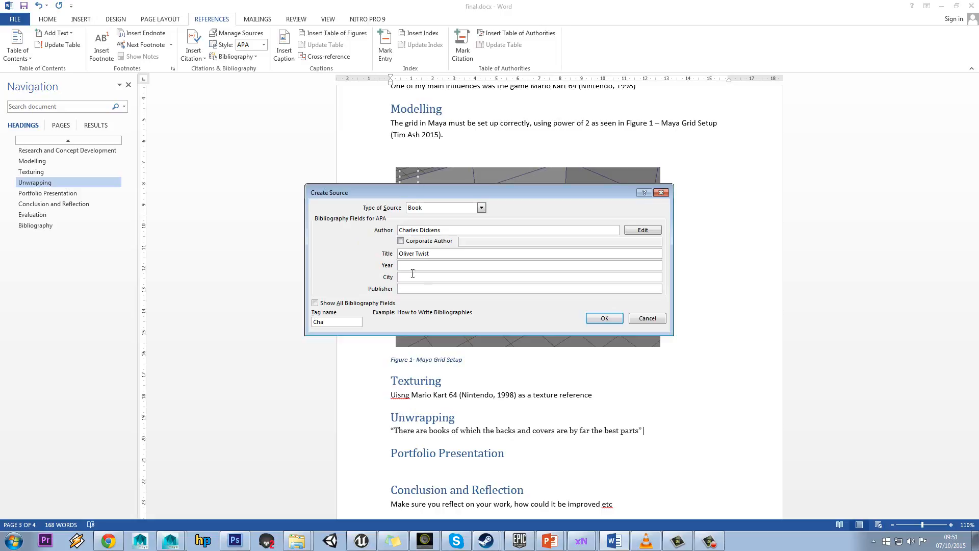
# Set the book source's year to 1941 and its publisher to Dodd, Mead & Co
pyautogui.press('Tab')
pyautogui.hotkey('alt', 'Tab')
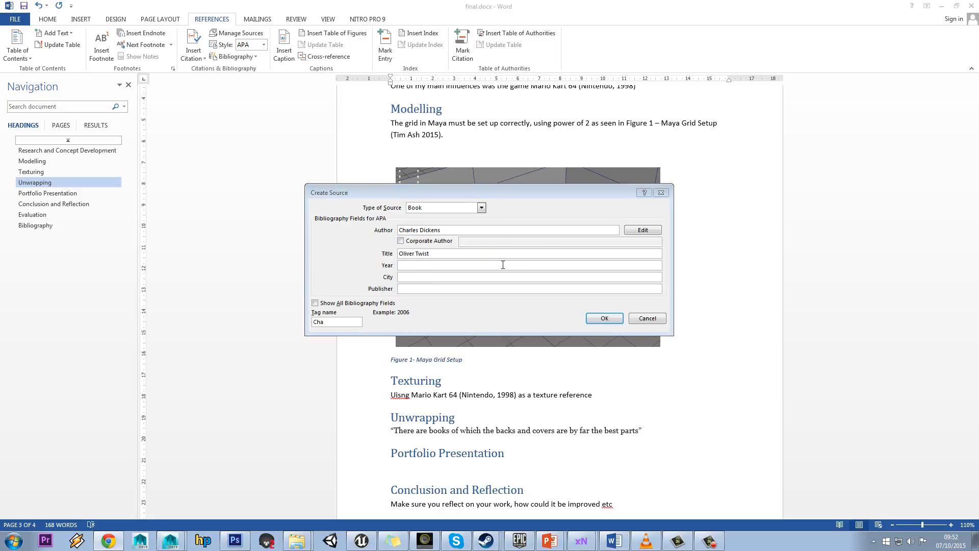
pyautogui.click(423, 265)
pyautogui.write('19')
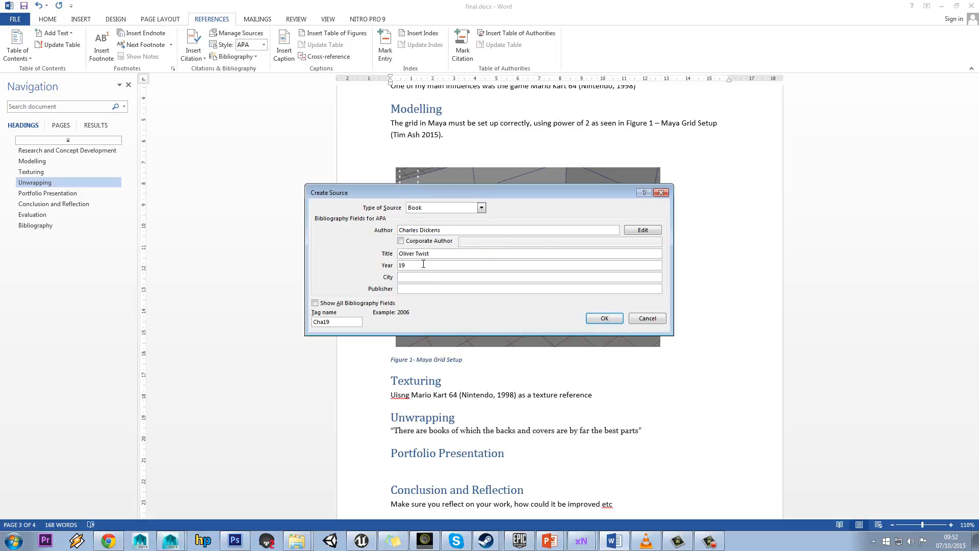
pyautogui.write('41')
pyautogui.press('Tab')
pyautogui.press('Tab')
pyautogui.hotkey('alt', 'Tab')
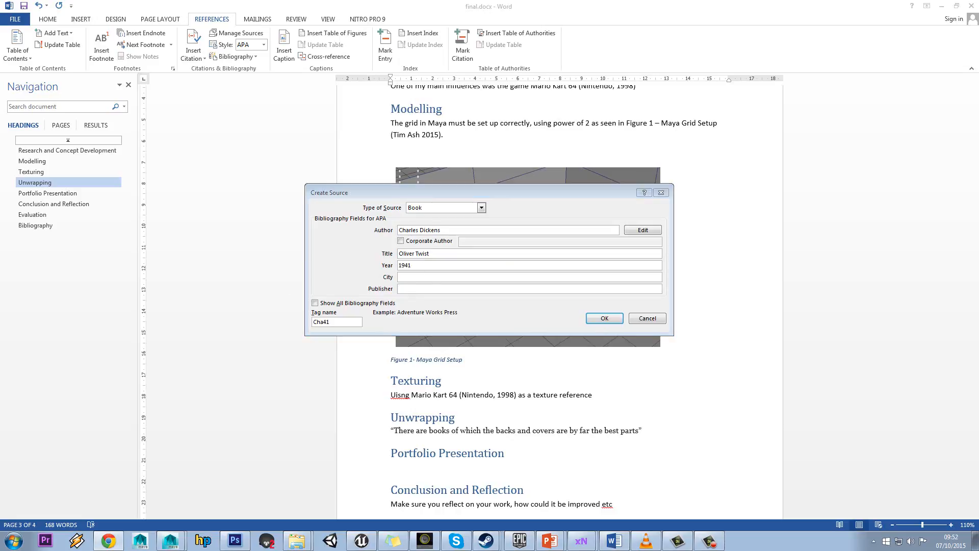
pyautogui.hotkey('alt', 'Tab')
pyautogui.write('Dodd, Mead & Co')
# Set the source's city to New York and insert the finished book citation after the quotation
pyautogui.click(431, 278)
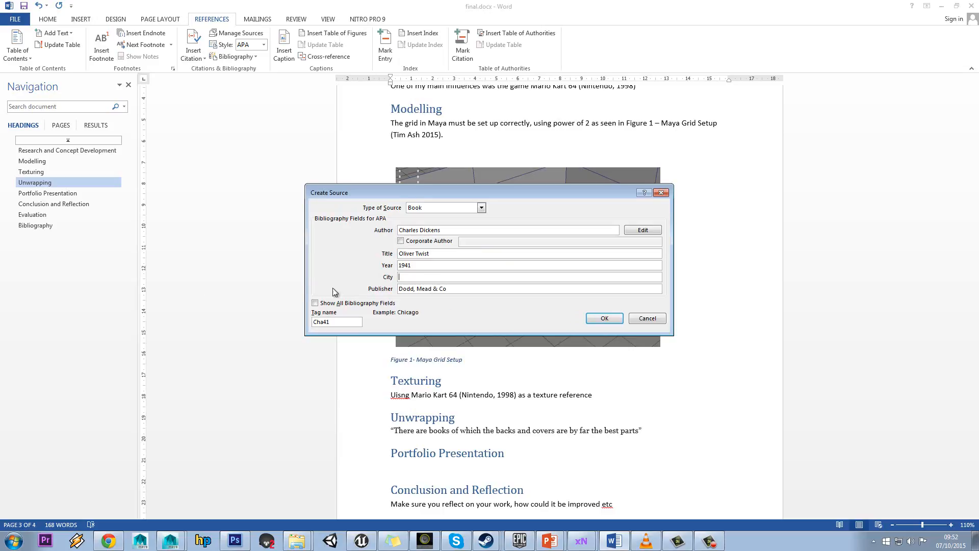
pyautogui.write('New Ypo')
pyautogui.press('BackSpace')
pyautogui.press('BackSpace')
pyautogui.write('ork')
pyautogui.click(616, 321)
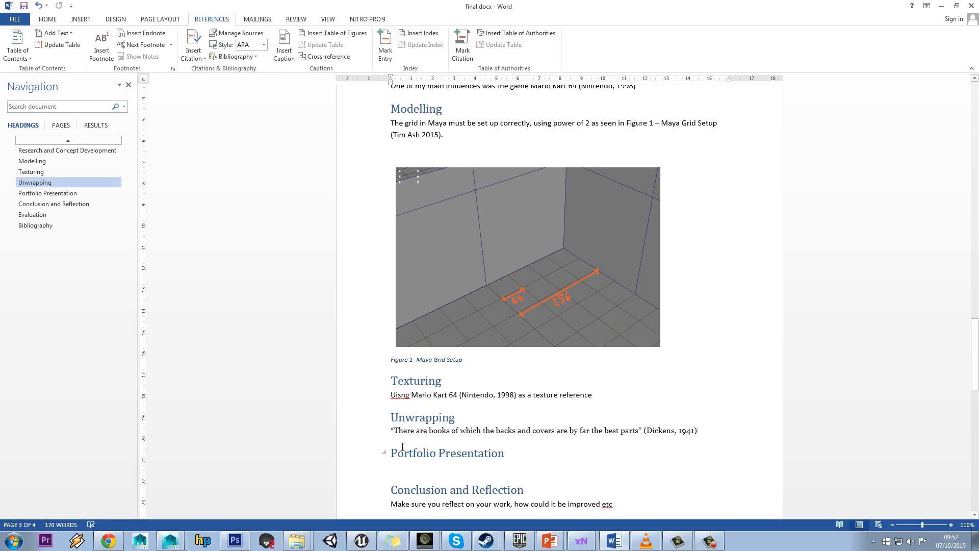
# Introduce the quotation under Unwrapping with the words "As written" before its opening quotation mark
pyautogui.click(390, 429)
pyautogui.write('As ')
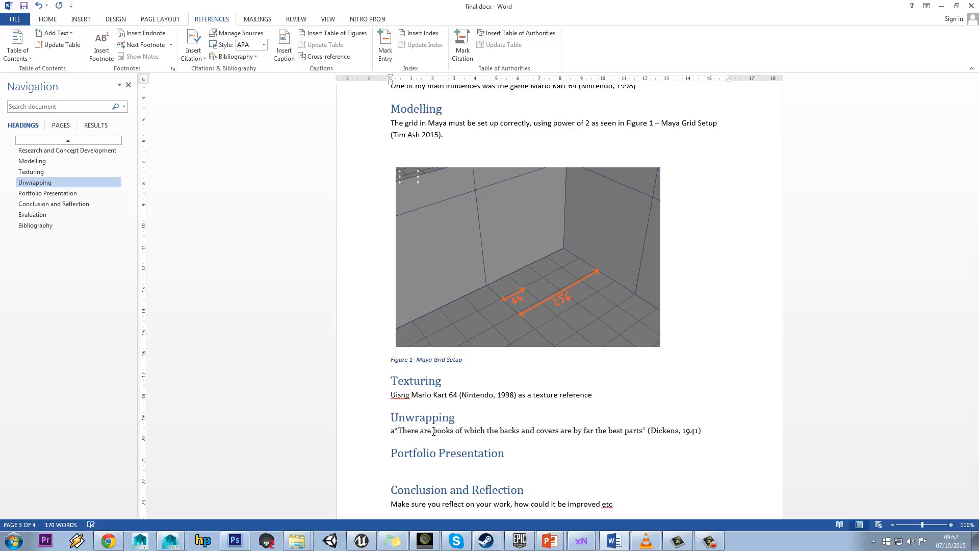
pyautogui.write('written in')
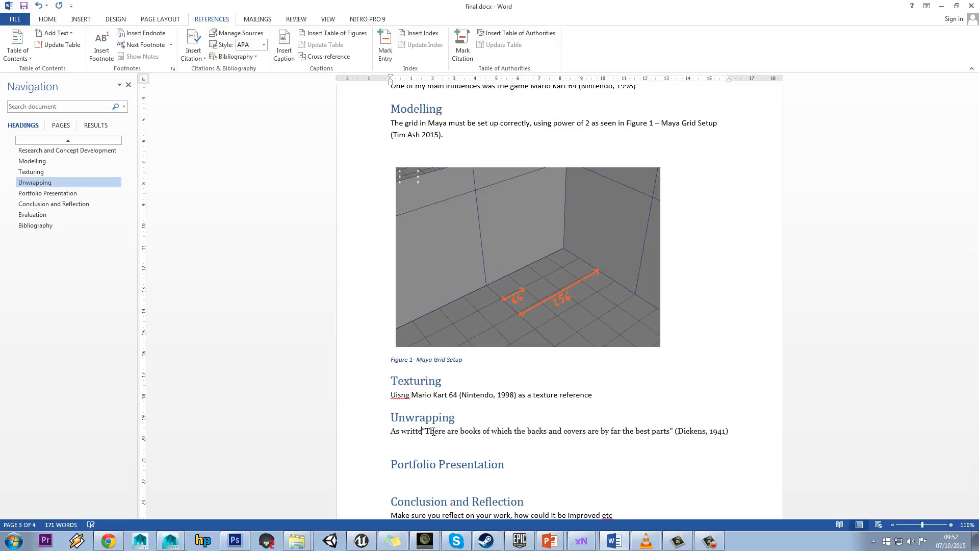
pyautogui.press('BackSpace')
pyautogui.press('BackSpace')
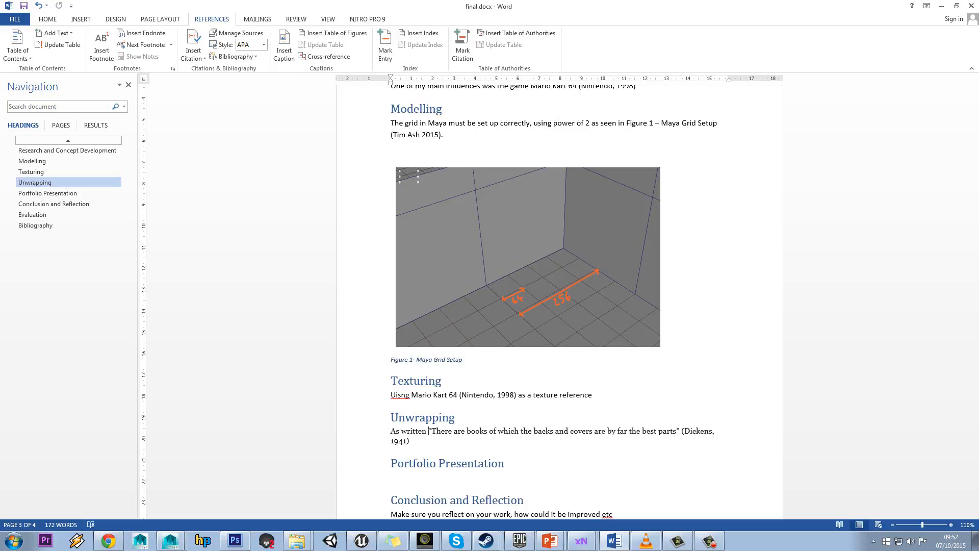
# Edit the Dickens citation to add the page number of the quotation
pyautogui.hotkey('alt', 'Tab')
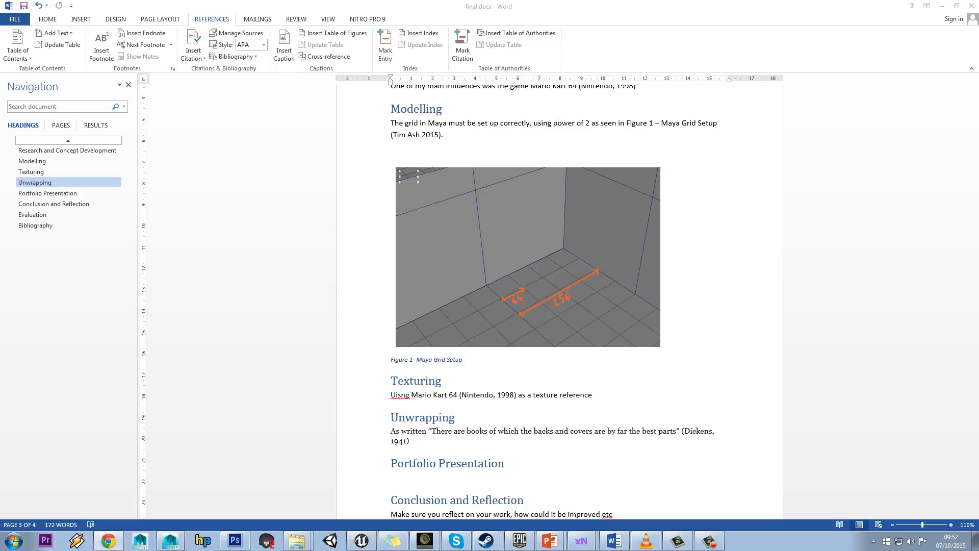
pyautogui.hotkey('alt', 'Tab')
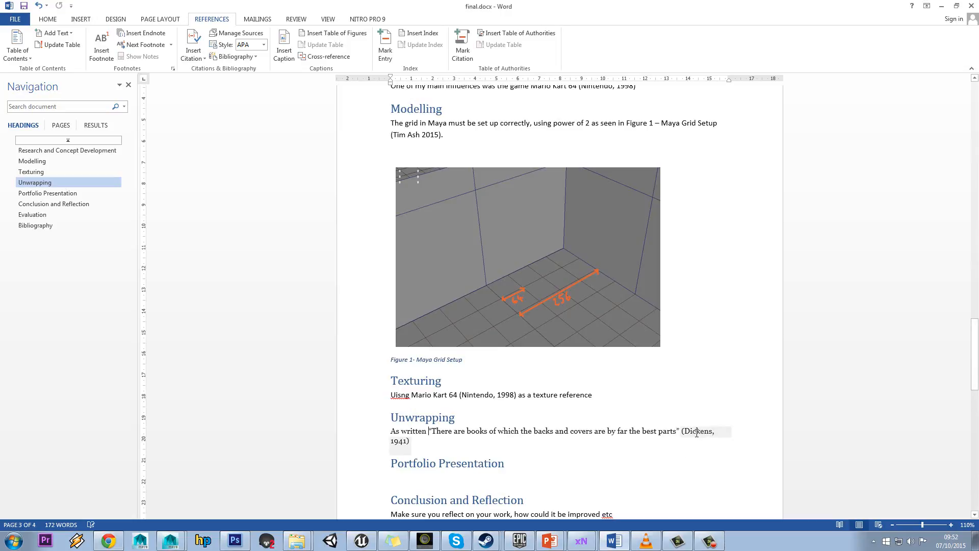
pyautogui.rightClick(697, 433)
pyautogui.click(741, 358)
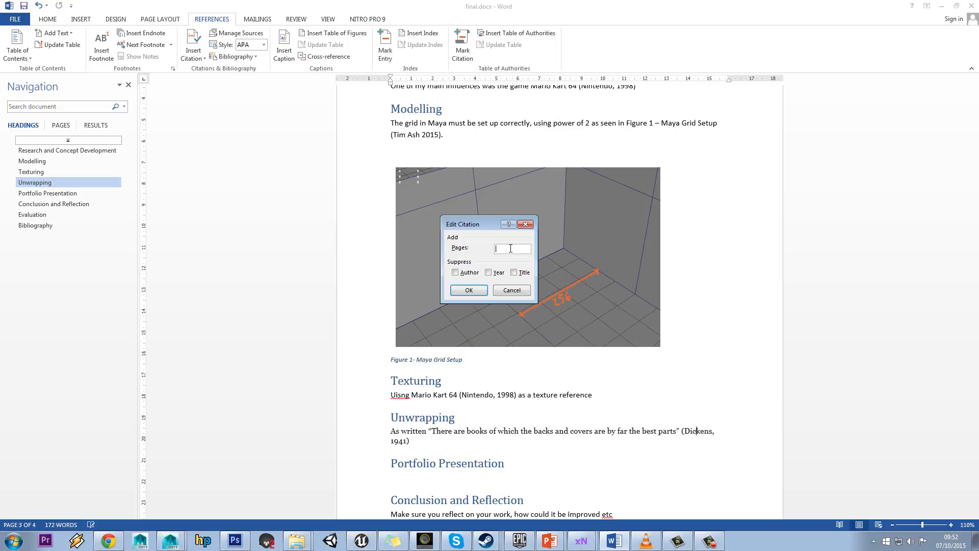
pyautogui.click(0, 180)
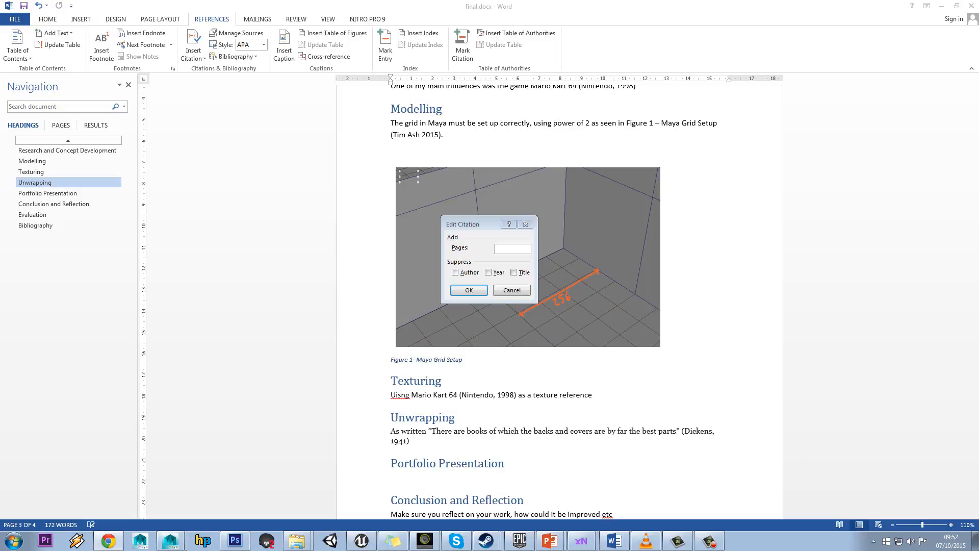
pyautogui.click(475, 243)
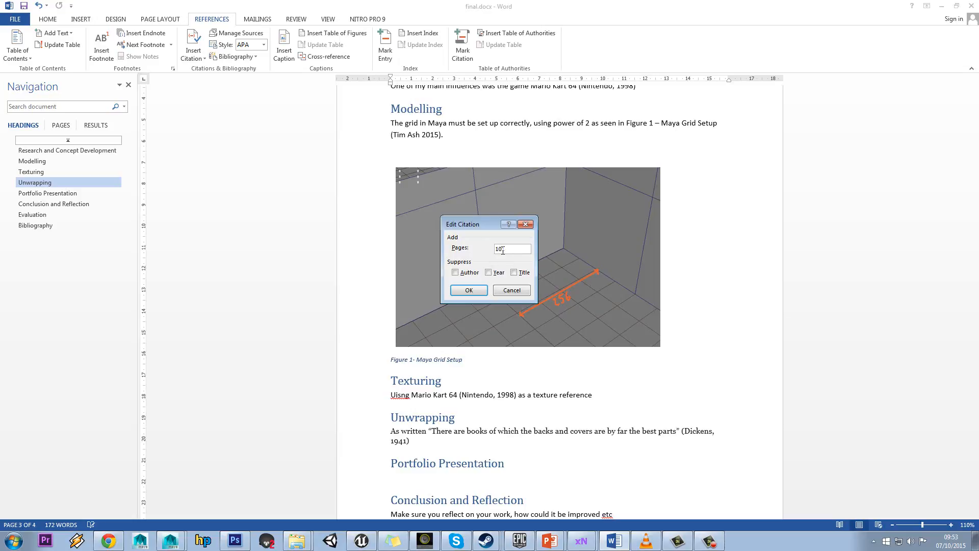
pyautogui.click(469, 290)
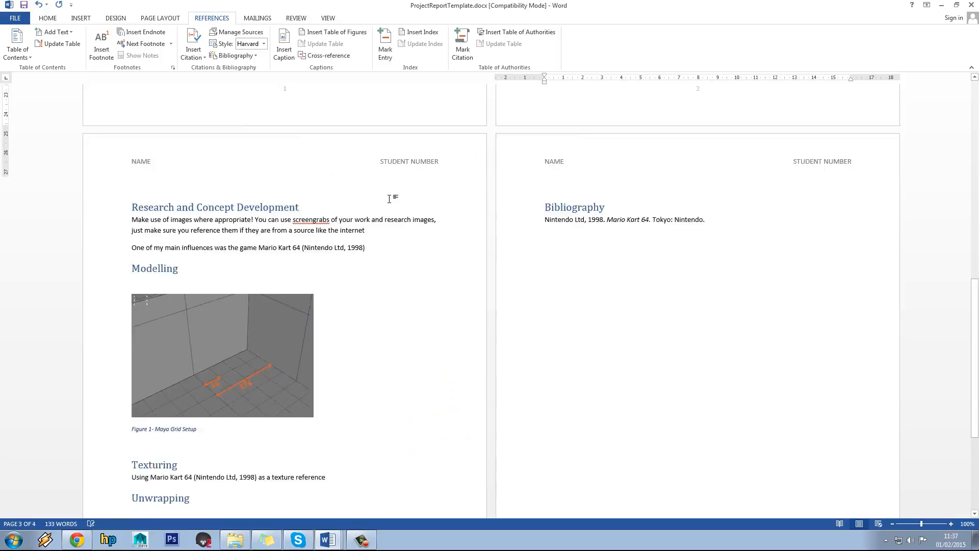
# Review ProjectReportTemplate.docx from the title page and contents through the body sections and bibliography
pyautogui.scroll(10, 390, 198)
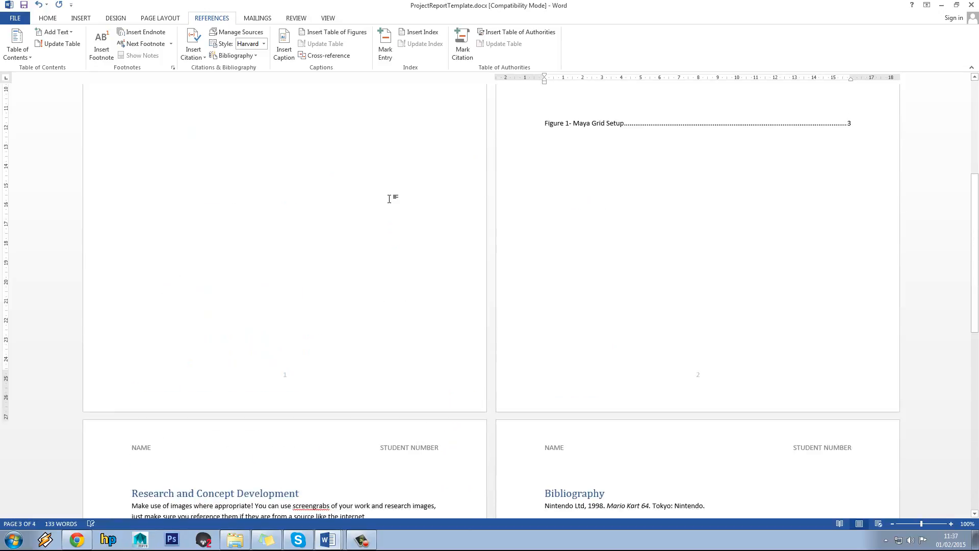
pyautogui.scroll(1, 390, 199)
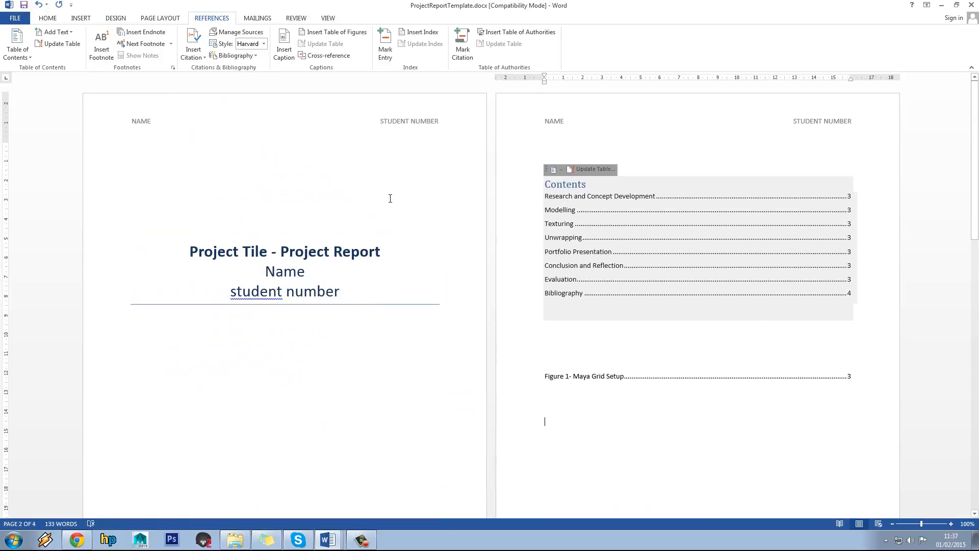
pyautogui.scroll(-9, 391, 199)
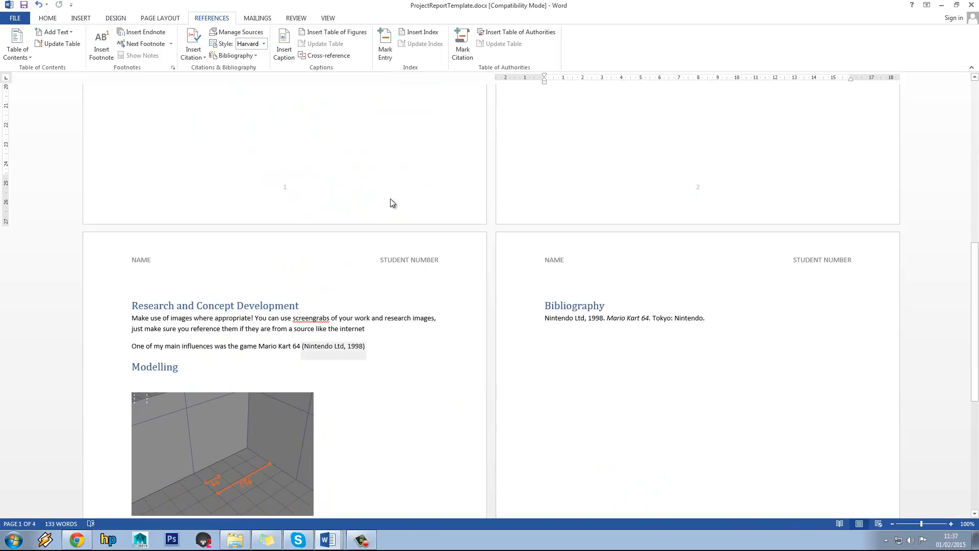
pyautogui.scroll(9, 391, 200)
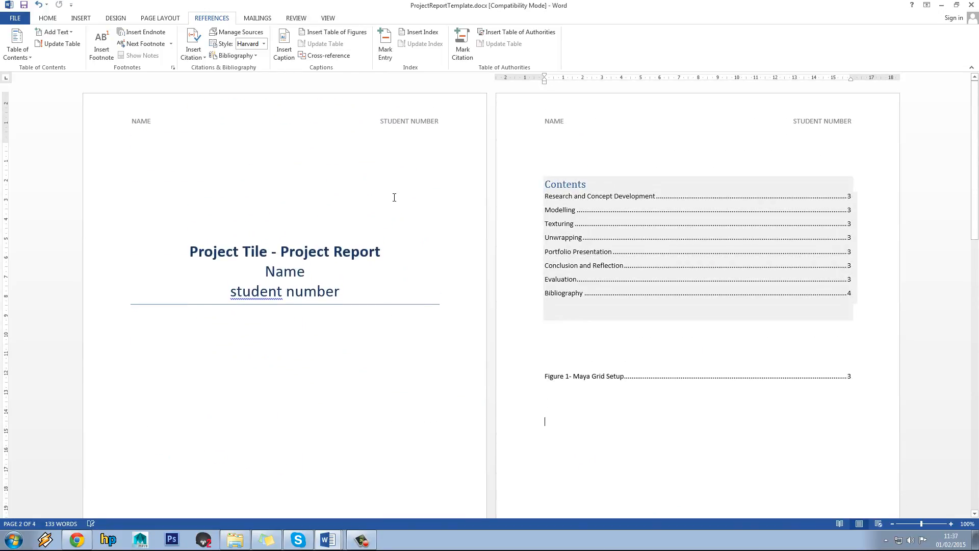
pyautogui.scroll(-9, 510, 246)
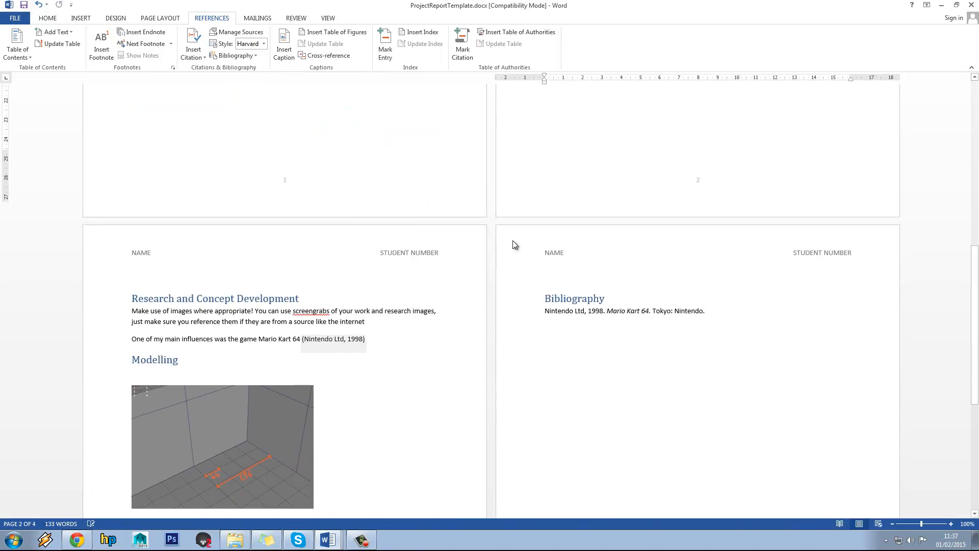
pyautogui.scroll(-3, 510, 245)
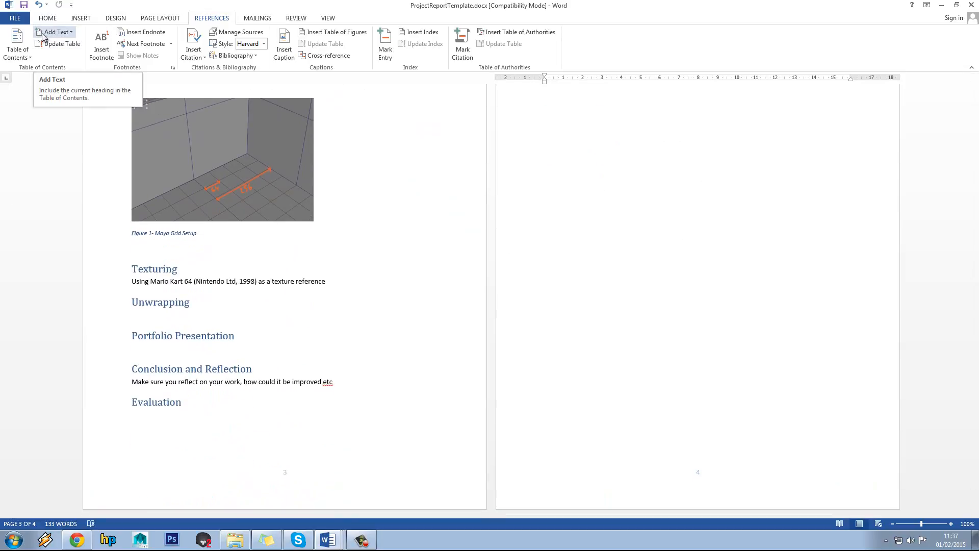
pyautogui.scroll(3, 159, 301)
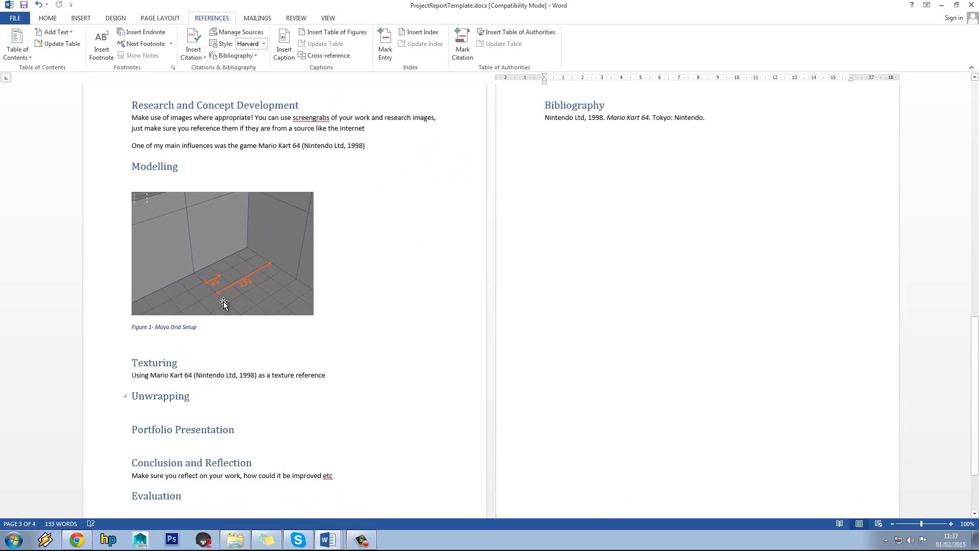
# Extend the "Conclusion and Reflection" heading to read "Conclusion and Reflection and Critical Analysis"
pyautogui.scroll(-3, 148, 234)
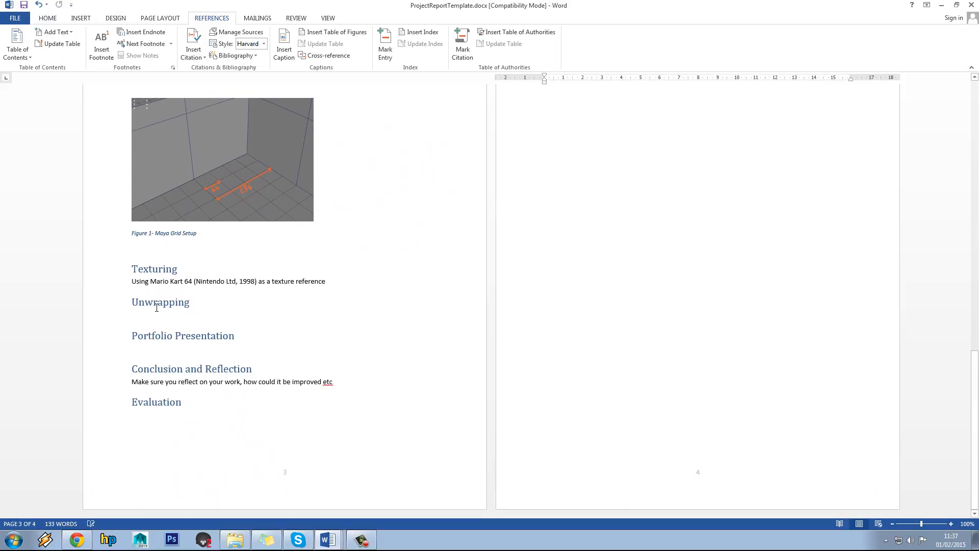
pyautogui.click(132, 369)
pyautogui.moveTo(132, 369); pyautogui.dragTo(259, 367)
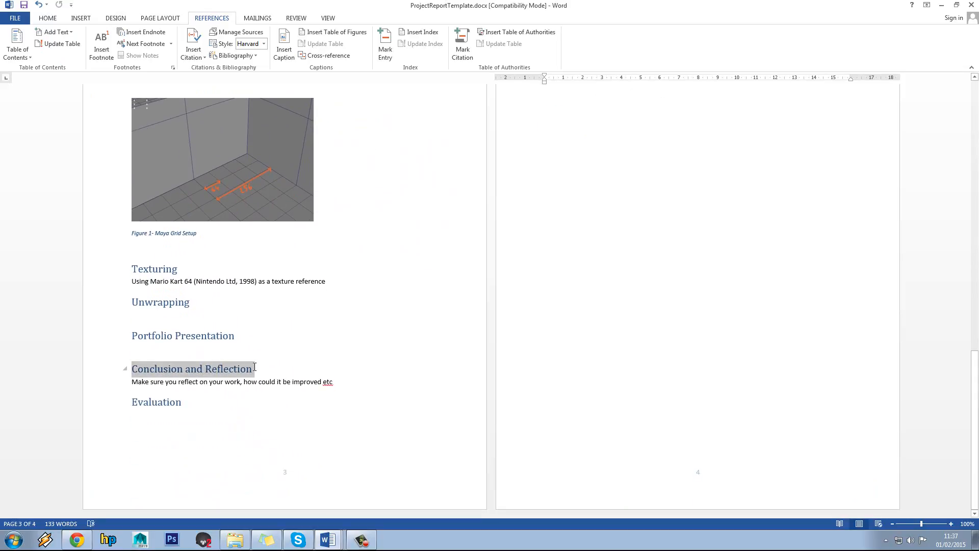
pyautogui.click(263, 372)
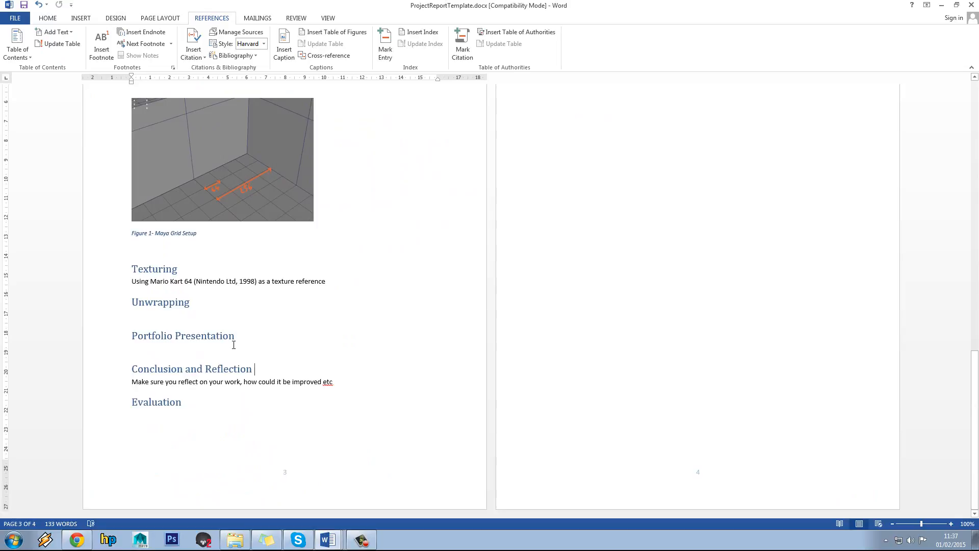
pyautogui.write('&')
pyautogui.press('BackSpace')
pyautogui.write('and ')
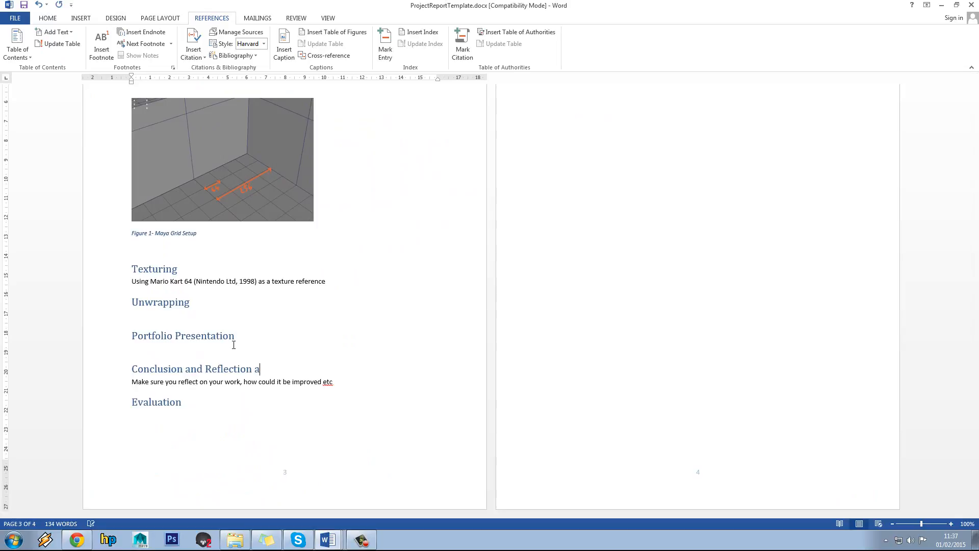
pyautogui.write('Critical Analysis')
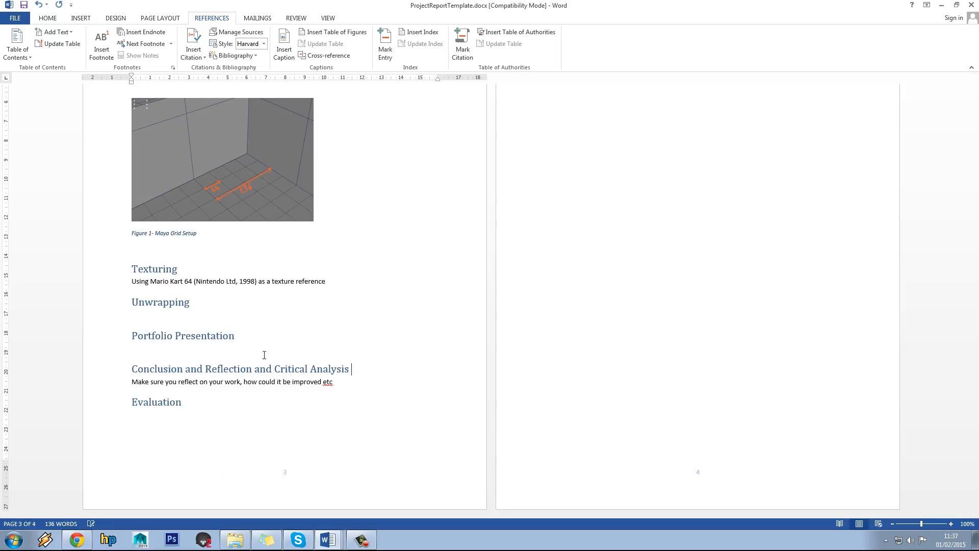
# Update the entire table of contents on page 2 to include the reworded heading
pyautogui.scroll(15, 265, 355)
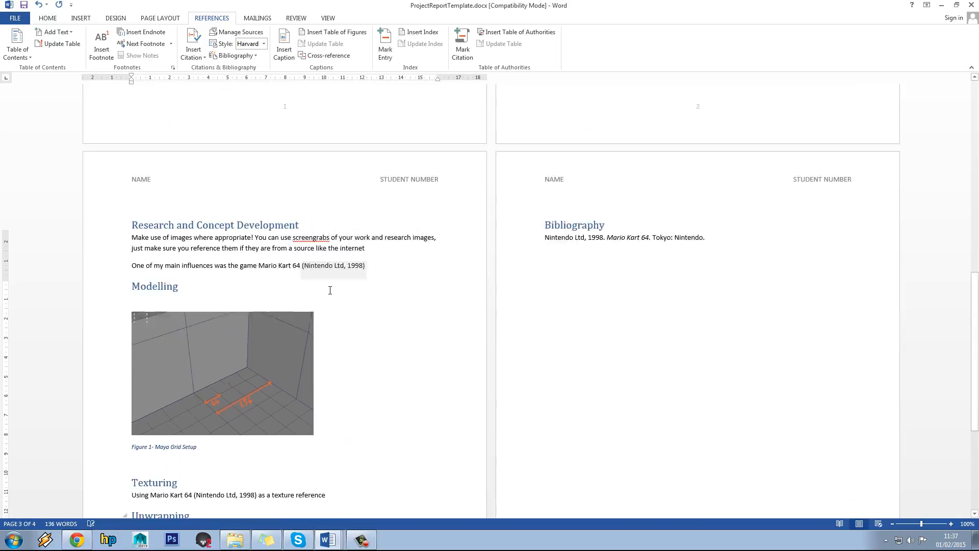
pyautogui.click(597, 183)
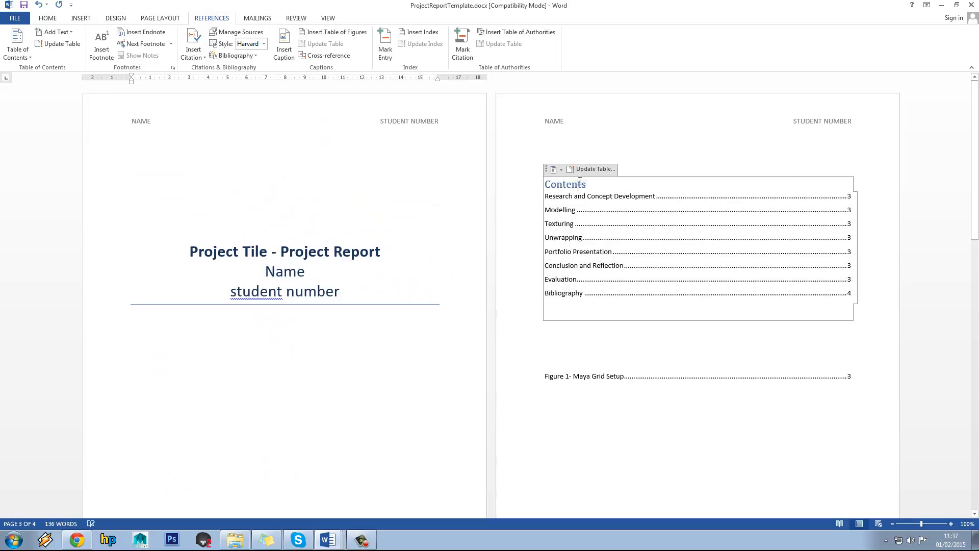
pyautogui.click(594, 169)
pyautogui.click(434, 268)
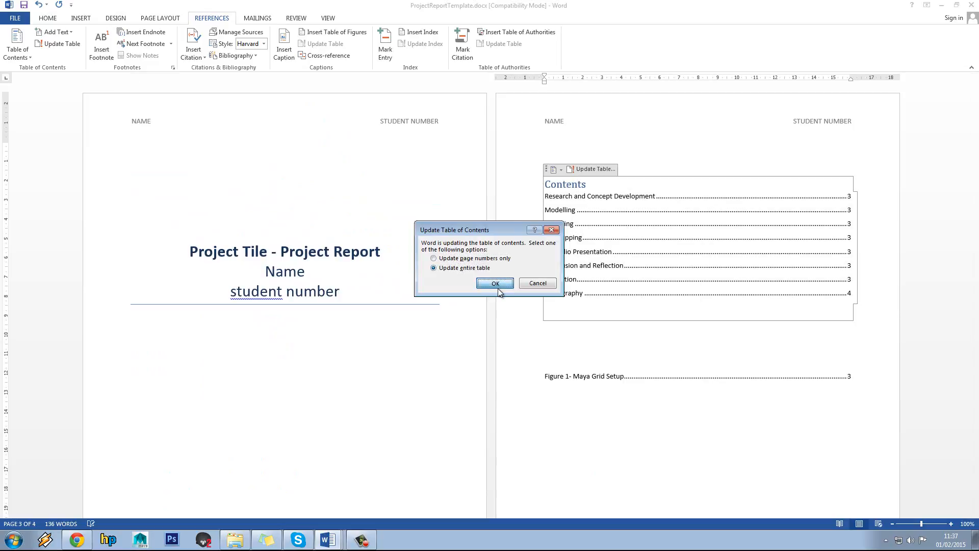
pyautogui.click(495, 283)
# Place the text cursor at the end of the "Conclusion and Reflection and Critical Analysis" heading on page 3
pyautogui.scroll(-4, 567, 298)
pyautogui.scroll(-9, 567, 298)
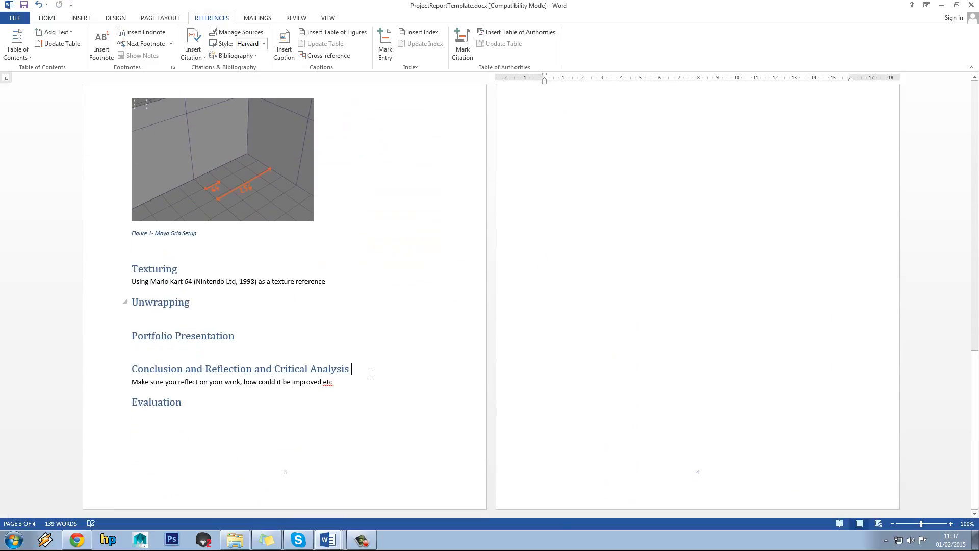
pyautogui.click(368, 374)
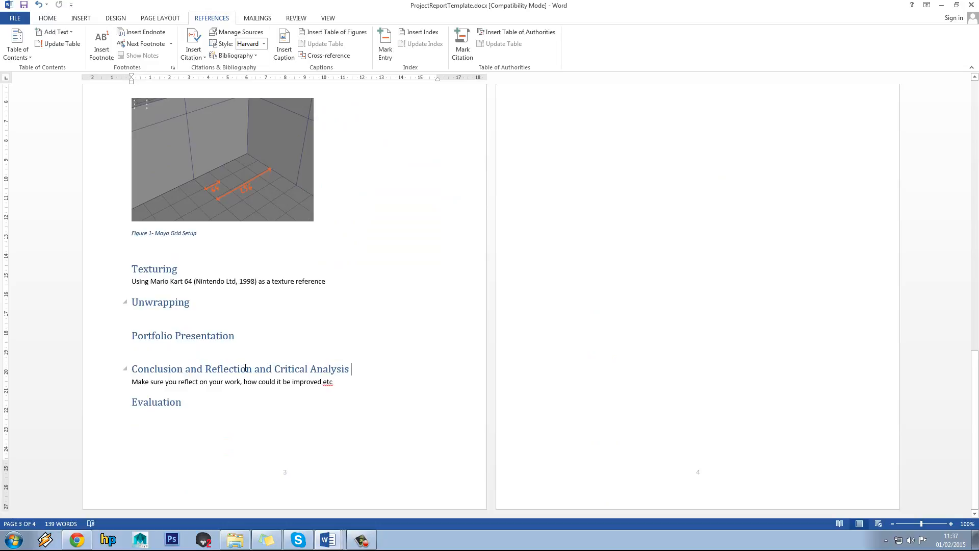